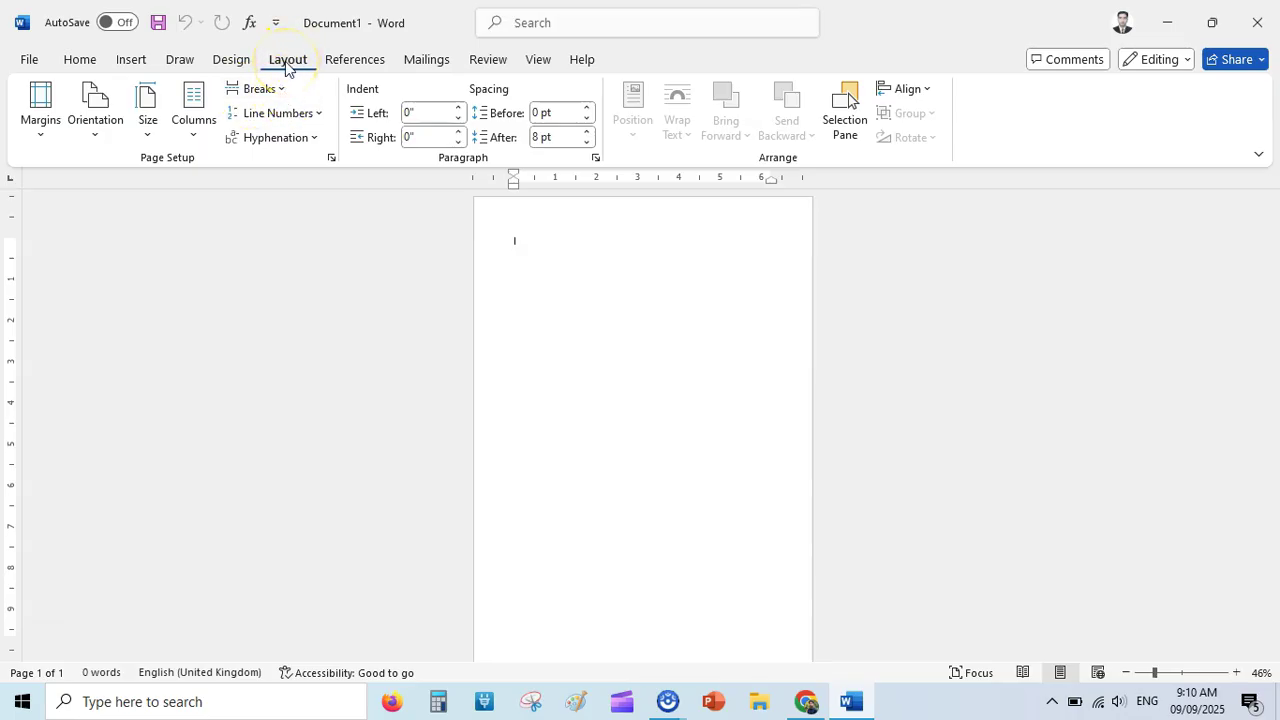
# - Create a new blank document, Document2, from File > New
pyautogui.click(29, 60)
pyautogui.click(25, 62)
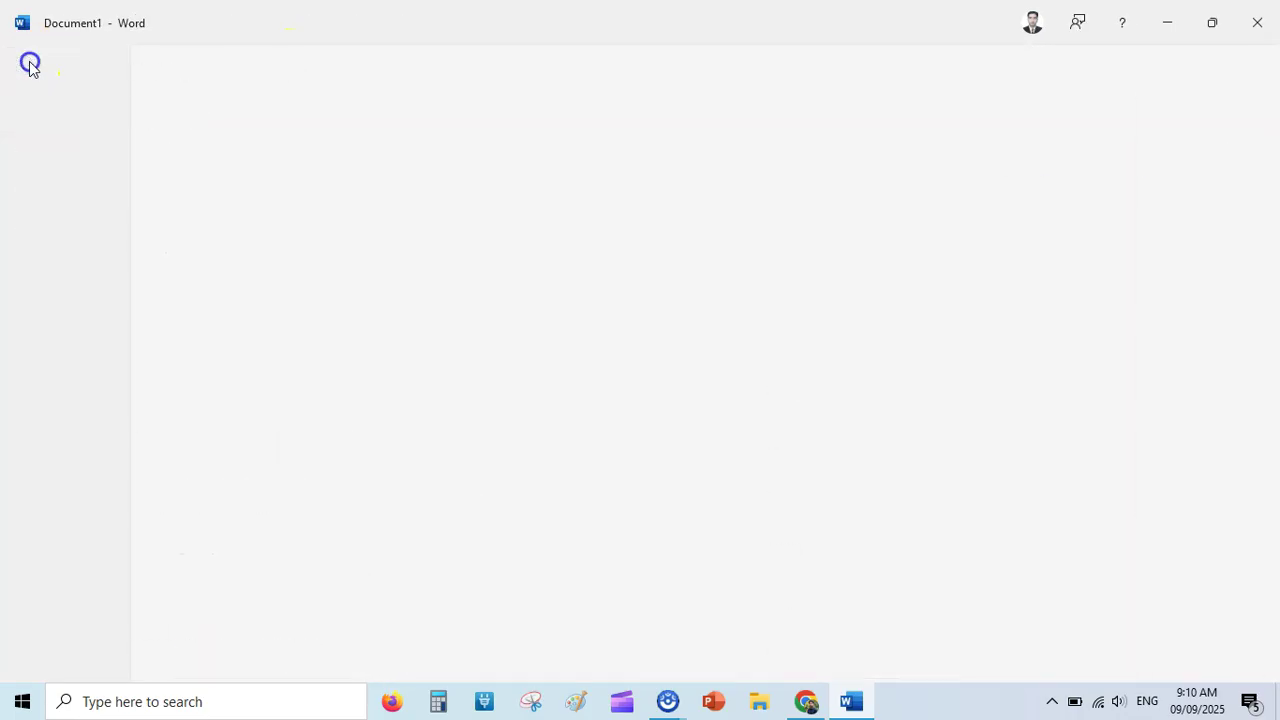
pyautogui.click(31, 62)
pyautogui.click(260, 206)
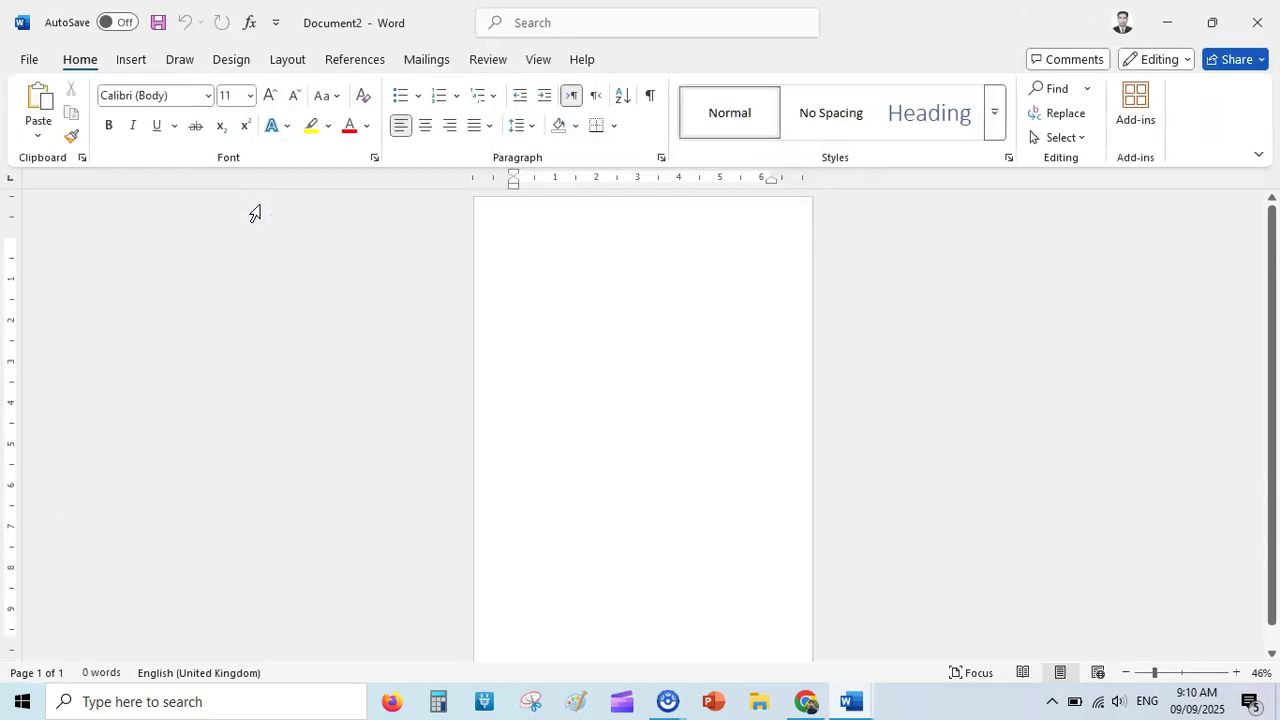
pyautogui.click(284, 59)
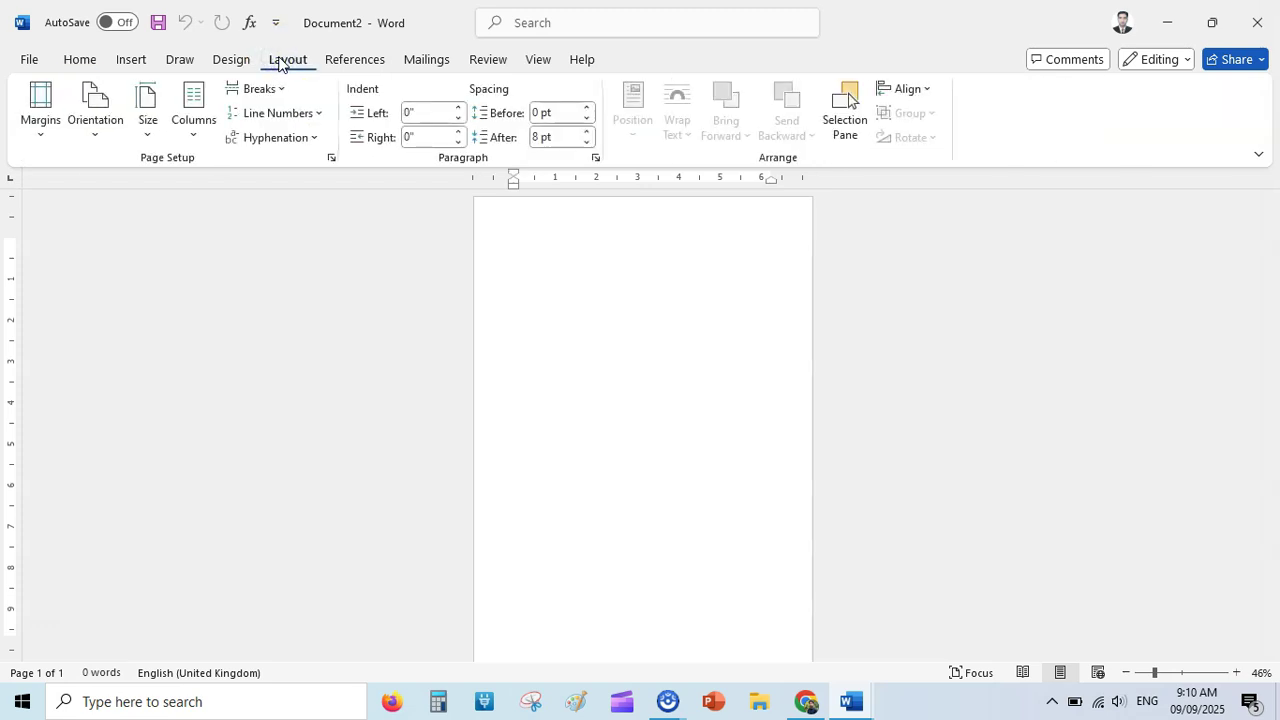
# - Give the page a custom 6 × 9 inch paper size through More Paper Sizes
pyautogui.click(149, 133)
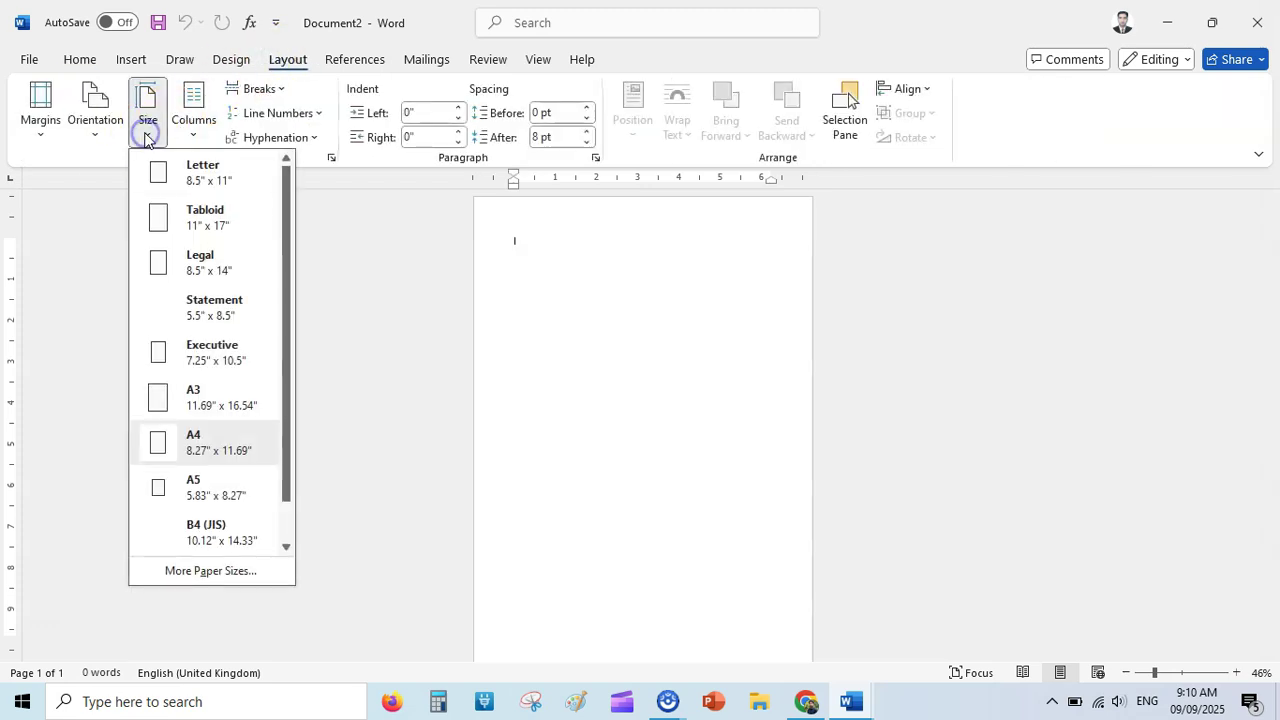
pyautogui.click(240, 193)
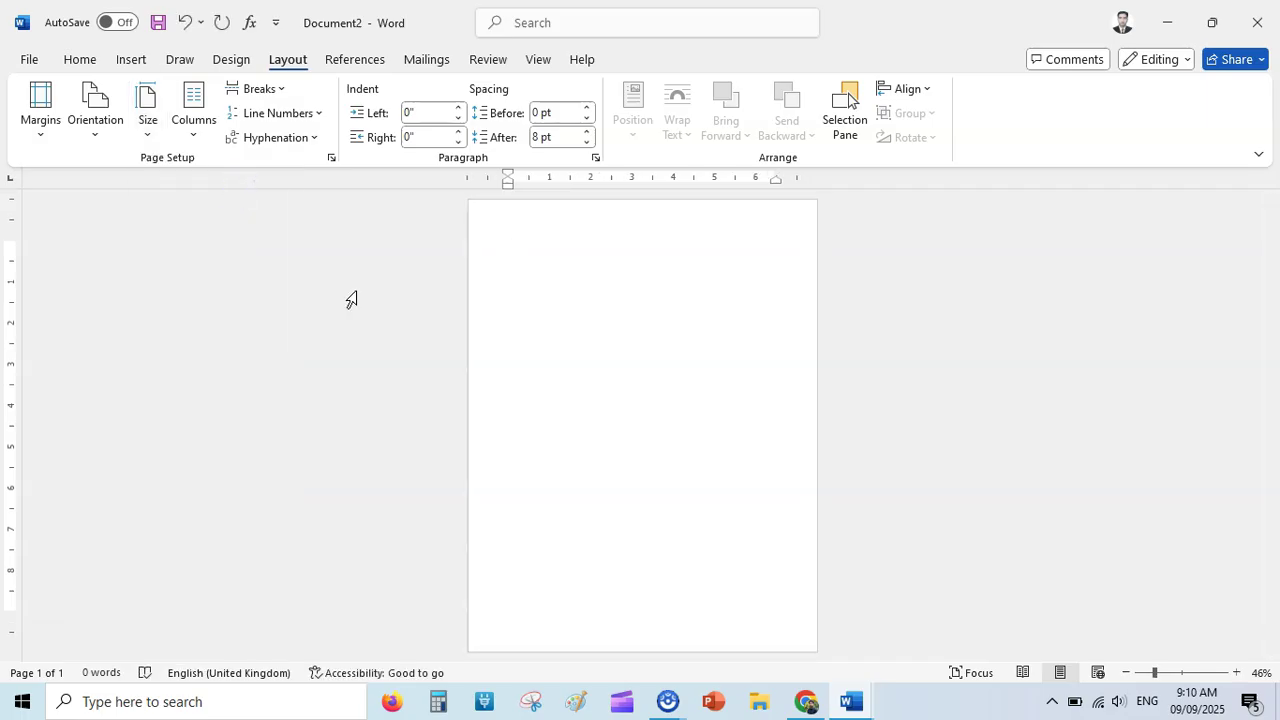
pyautogui.click(154, 132)
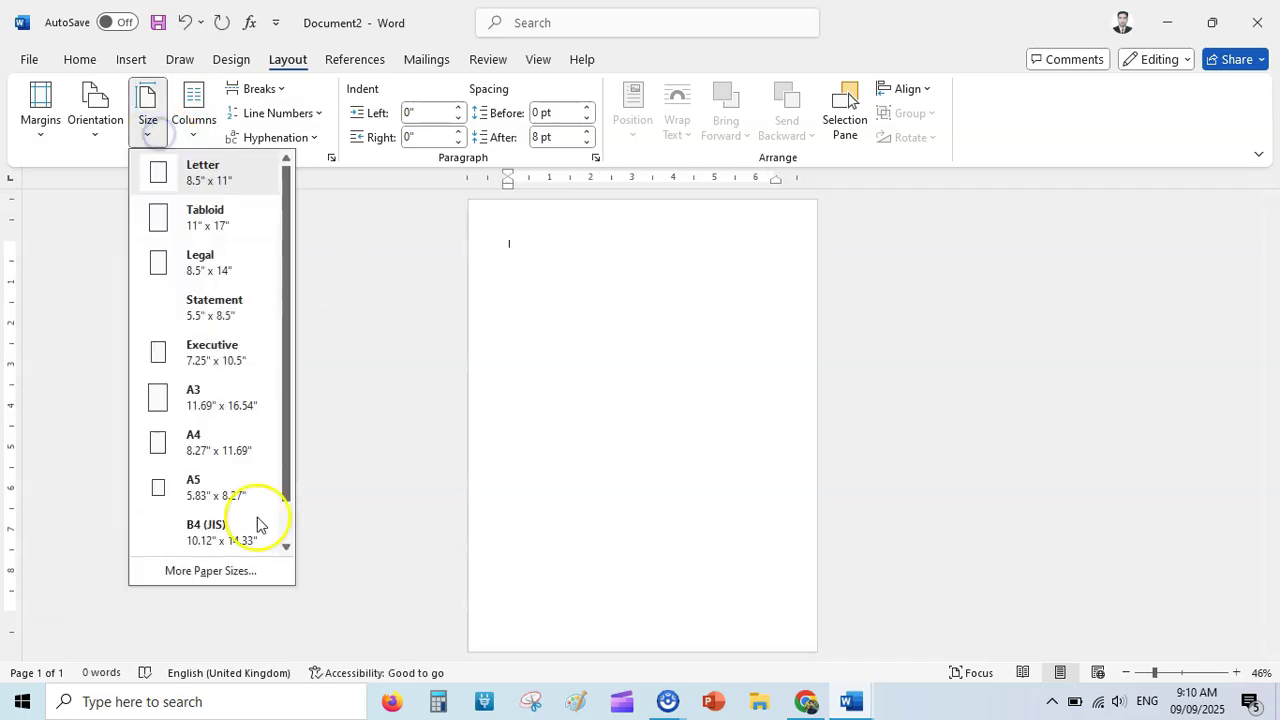
pyautogui.click(249, 574)
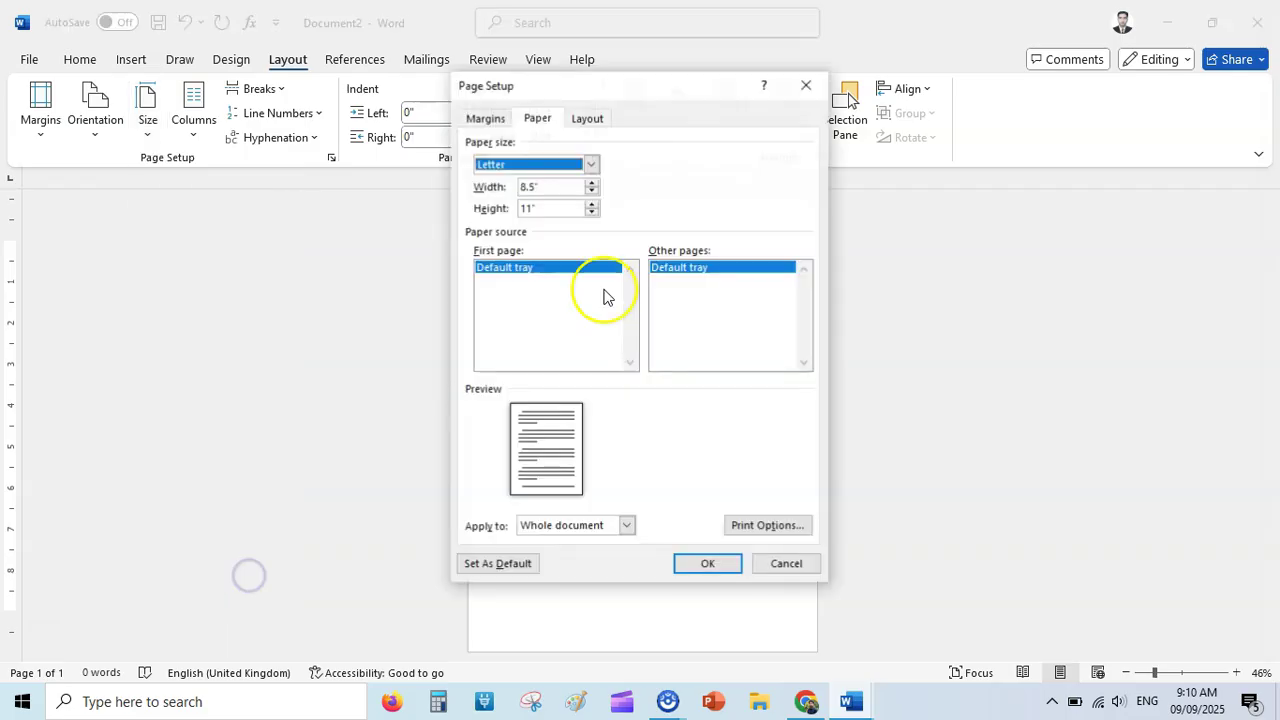
pyautogui.doubleClick(560, 187)
pyautogui.write('8')
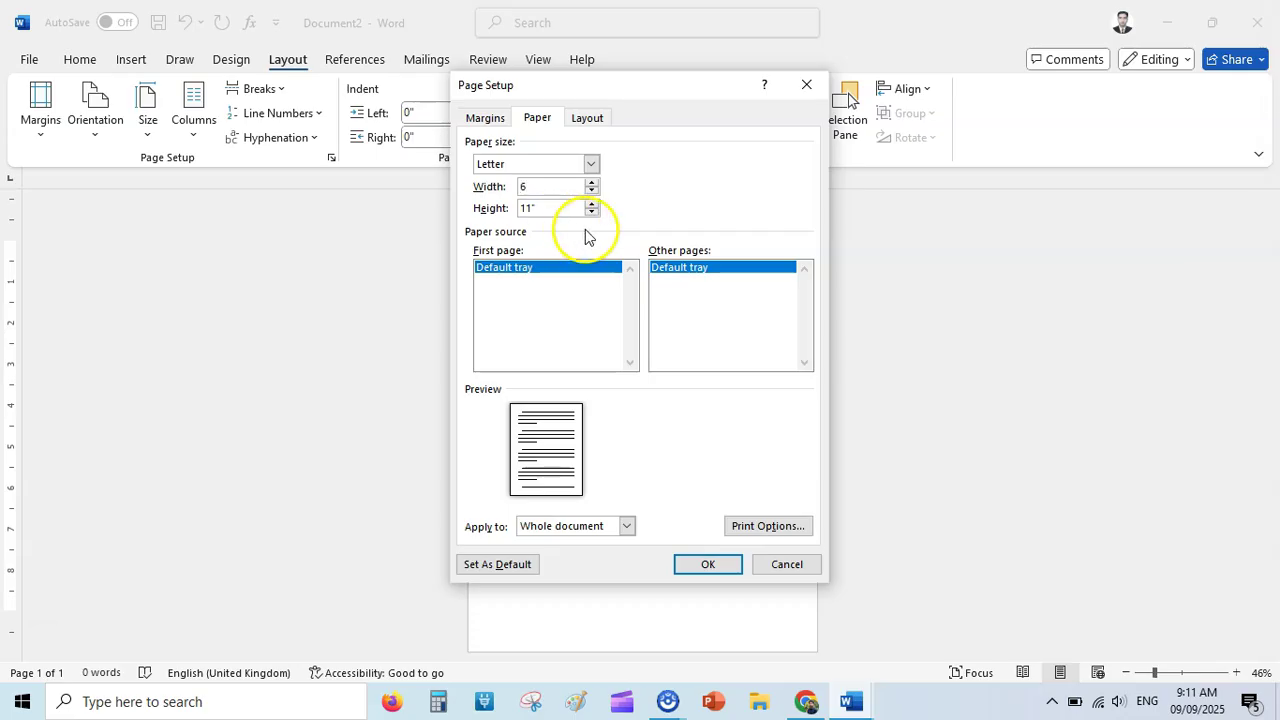
pyautogui.doubleClick(562, 208)
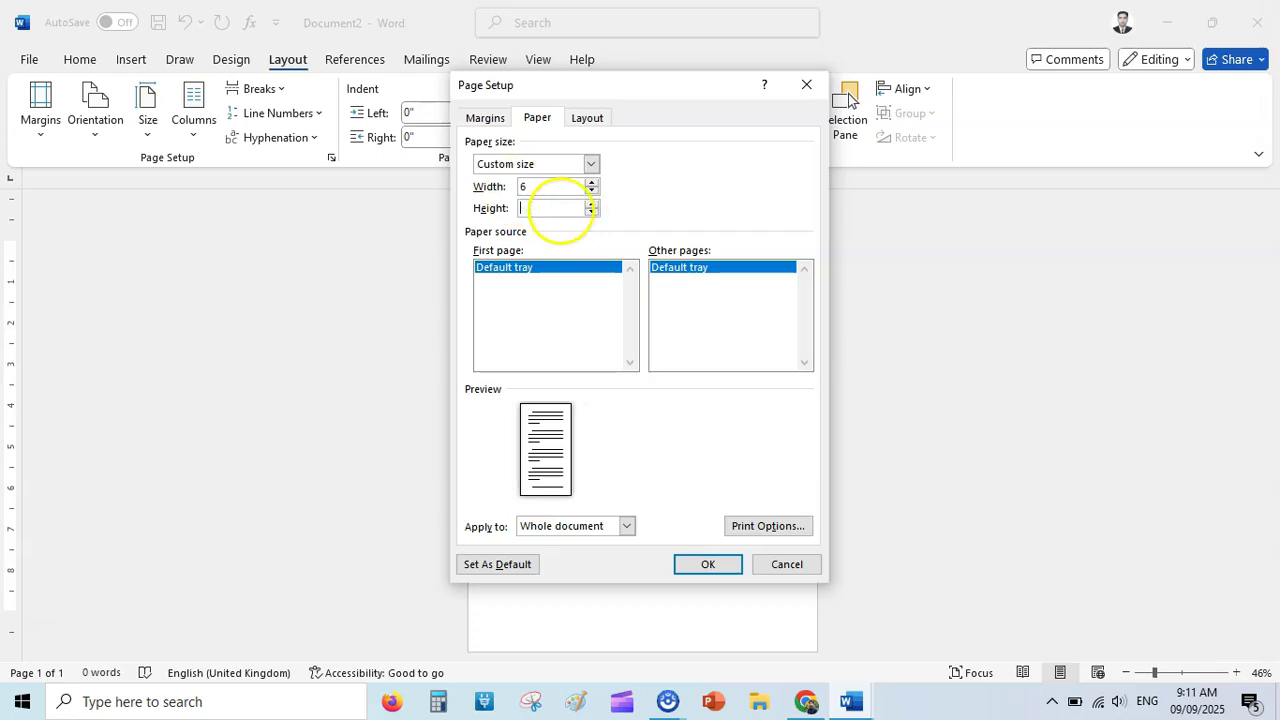
pyautogui.click(704, 563)
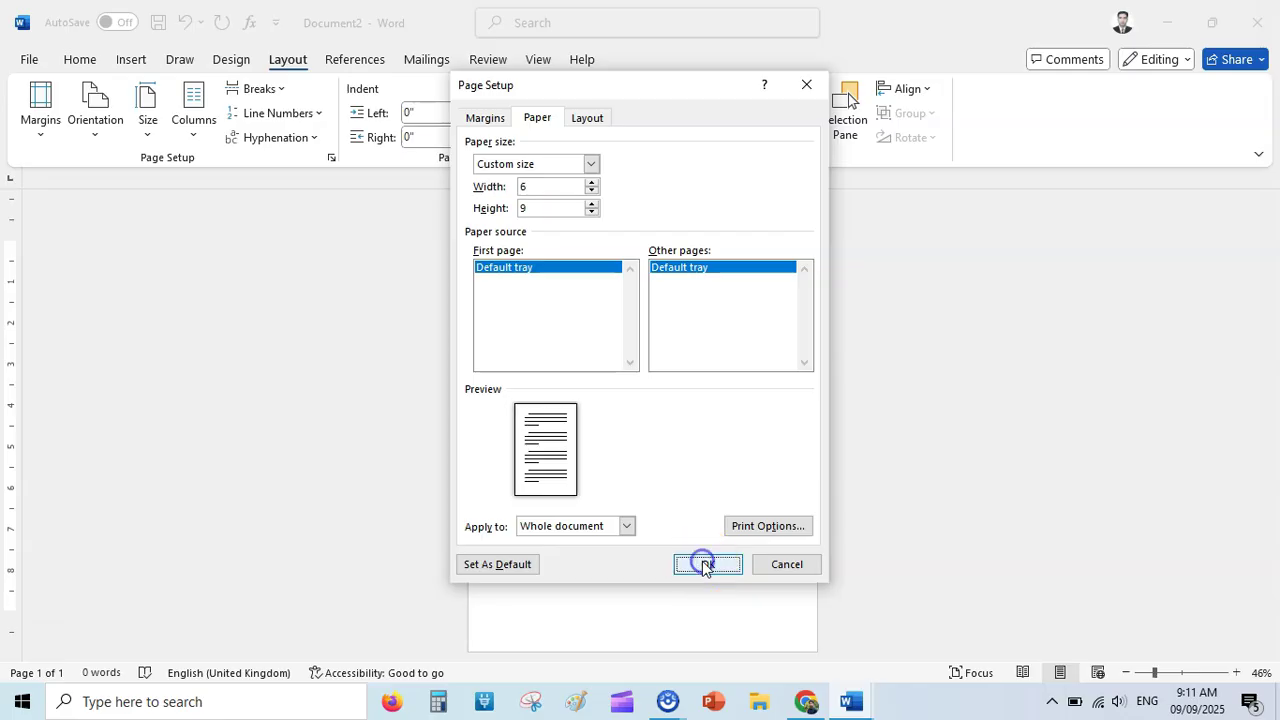
# - Return the page to Letter size and bring up the margin presets
pyautogui.click(1237, 673)
pyautogui.click(1237, 673)
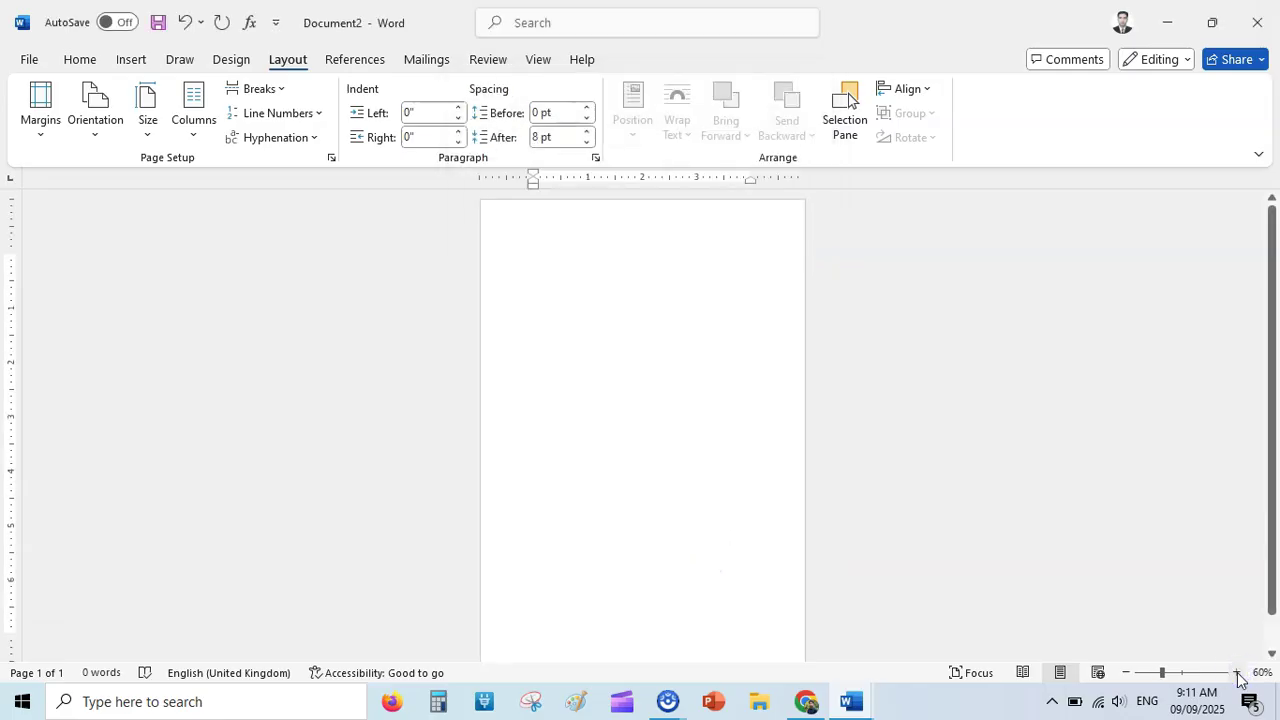
pyautogui.click(148, 122)
pyautogui.click(200, 166)
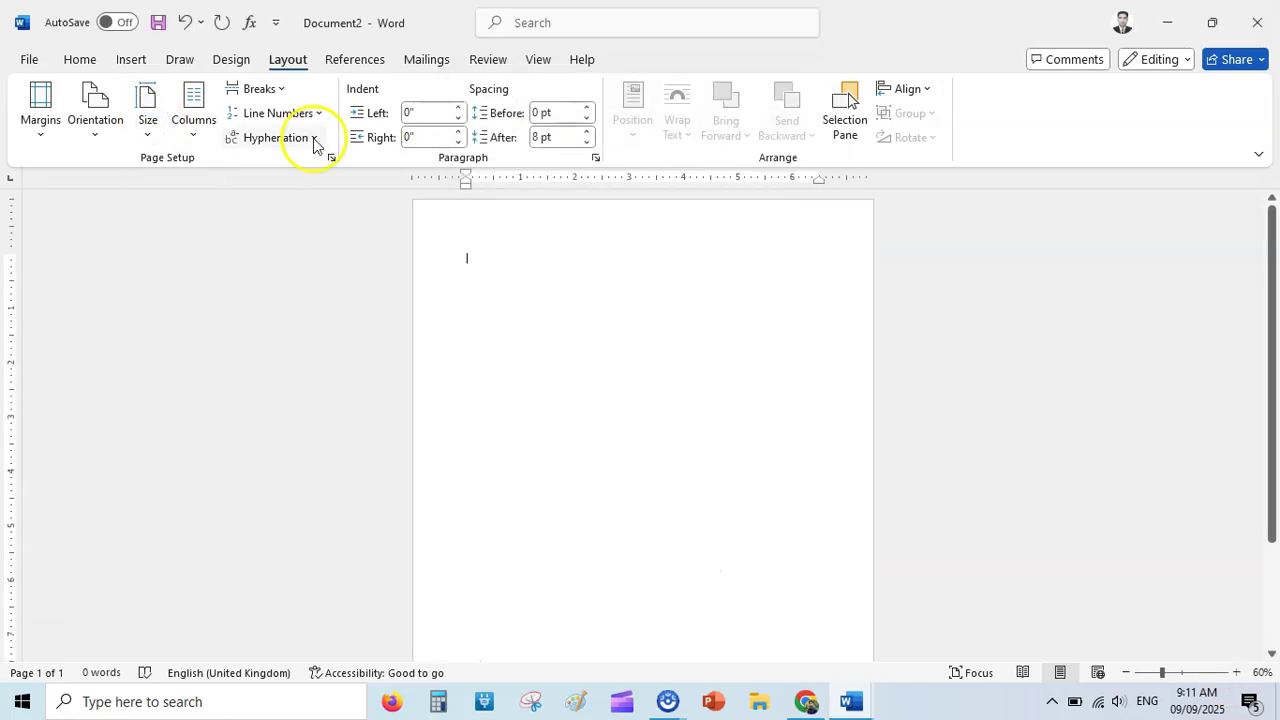
pyautogui.click(1127, 671)
pyautogui.click(1127, 671)
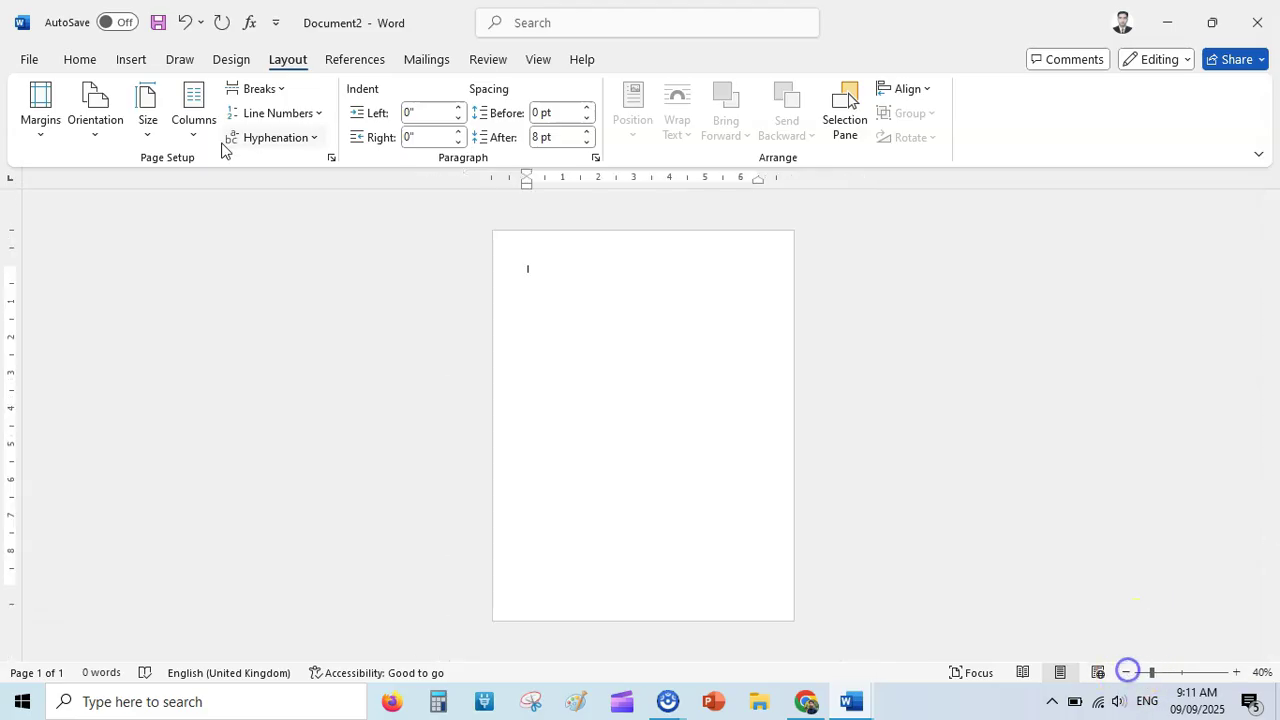
pyautogui.click(38, 120)
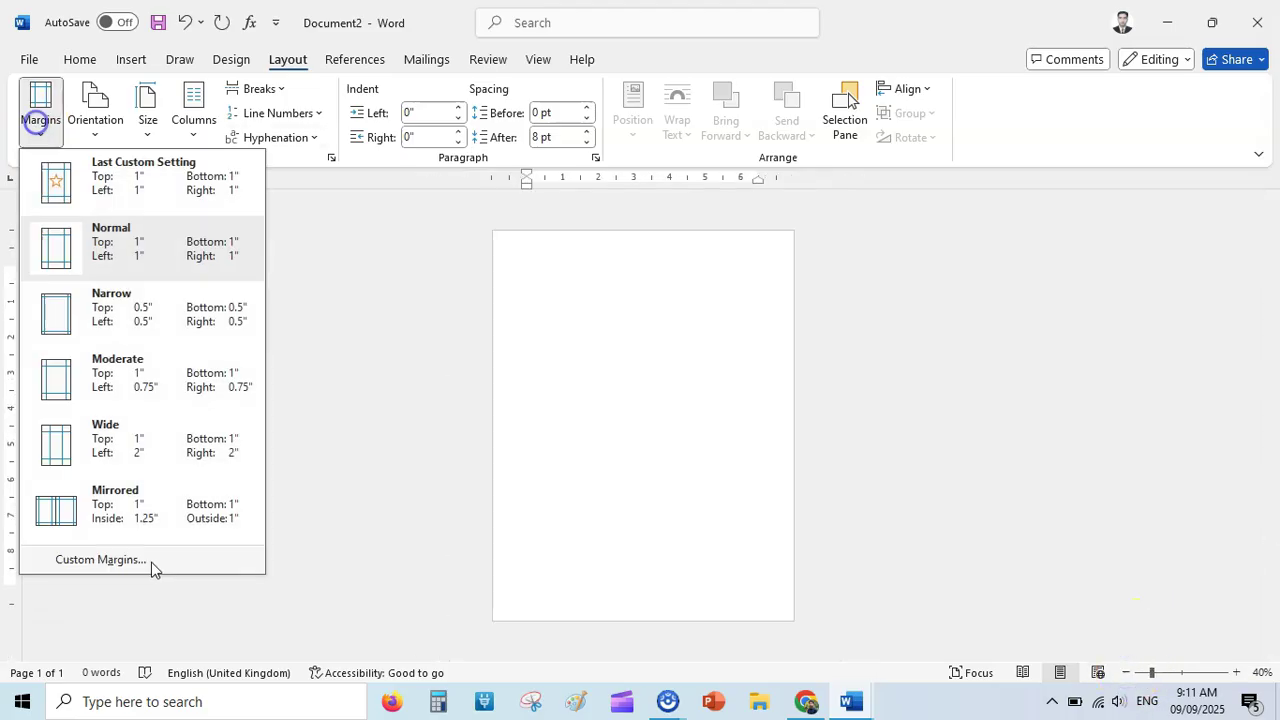
# - In Custom Margins, set Multiple pages to Mirror margins
pyautogui.click(148, 566)
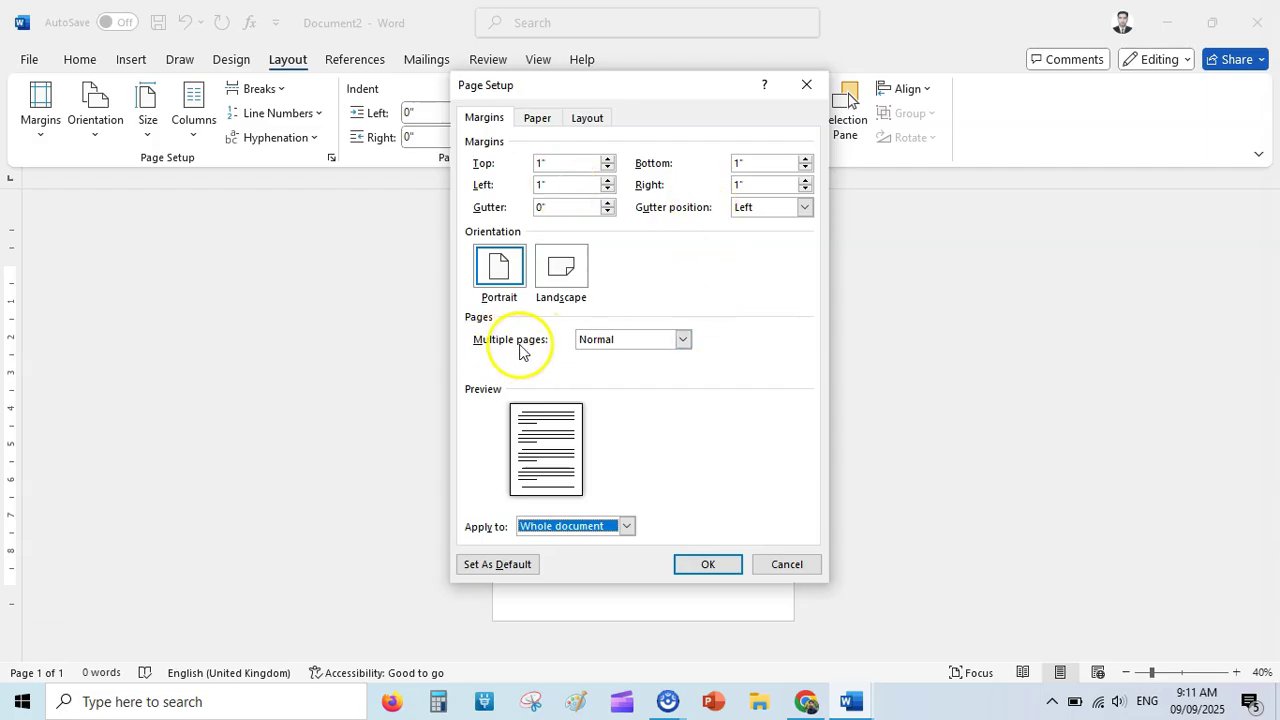
pyautogui.click(683, 339)
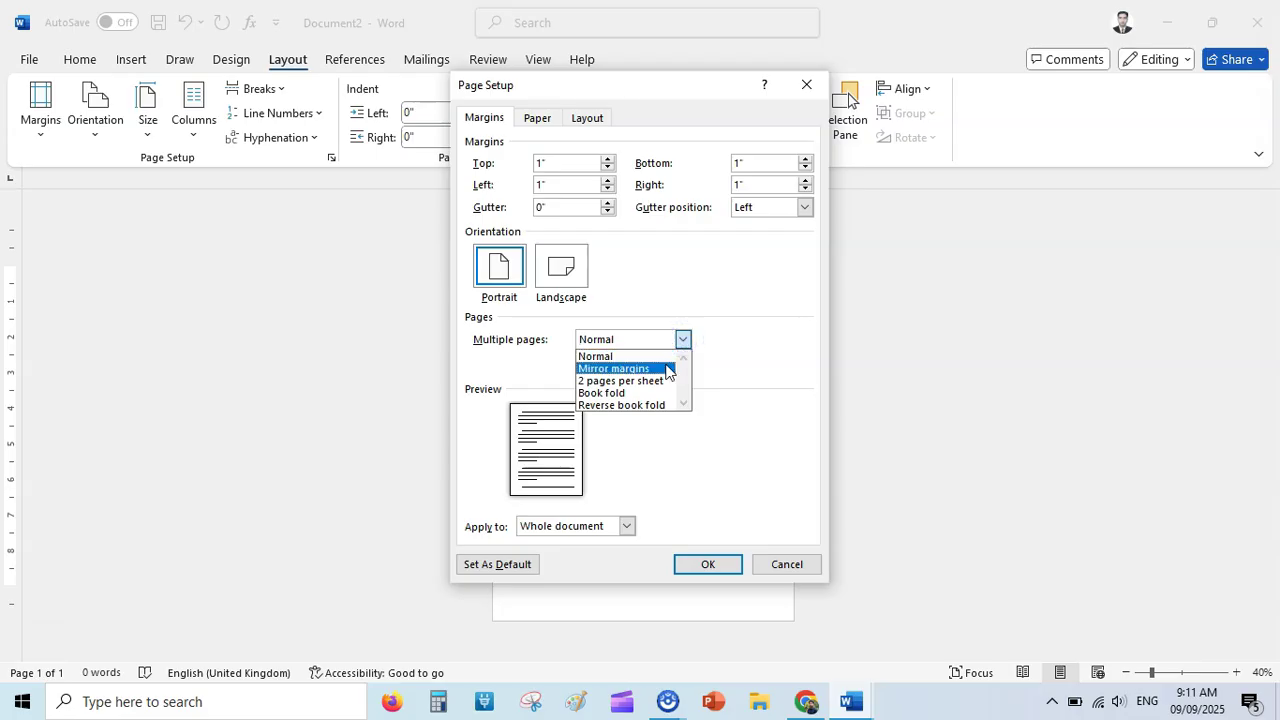
pyautogui.click(667, 368)
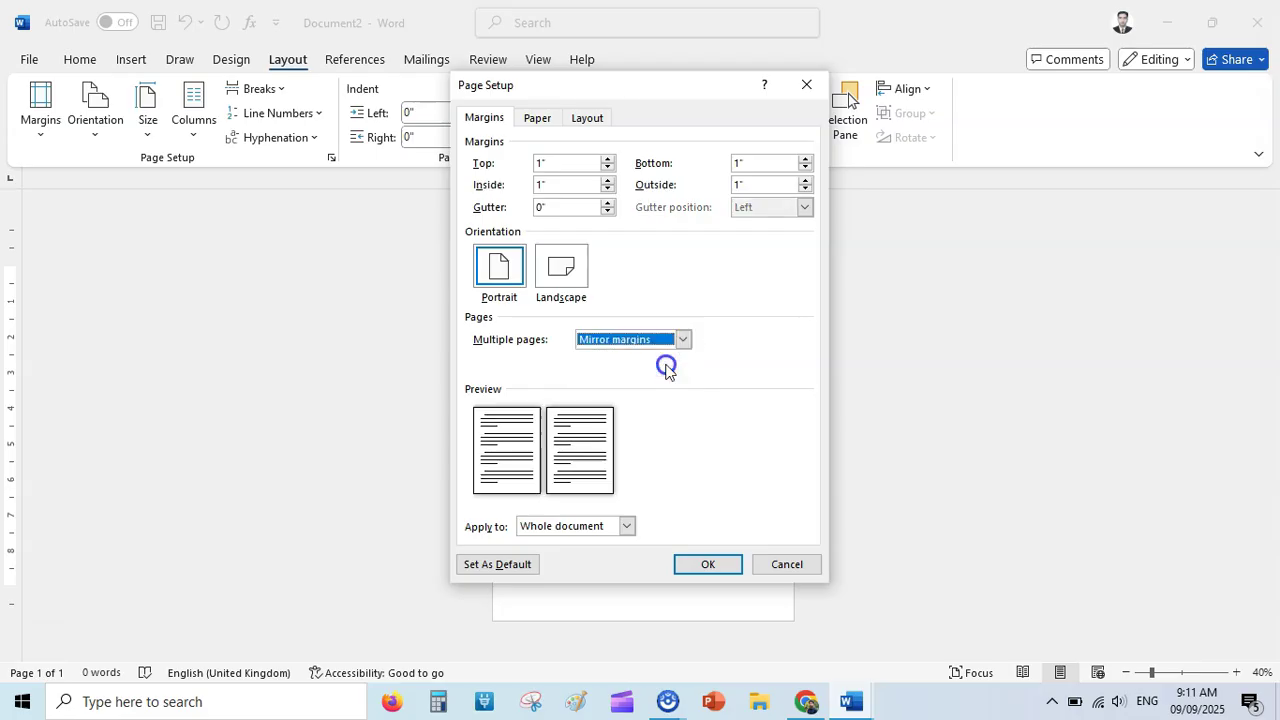
# - Enter first values for the top, bottom, inside and outside mirrored margins
pyautogui.doubleClick(575, 163)
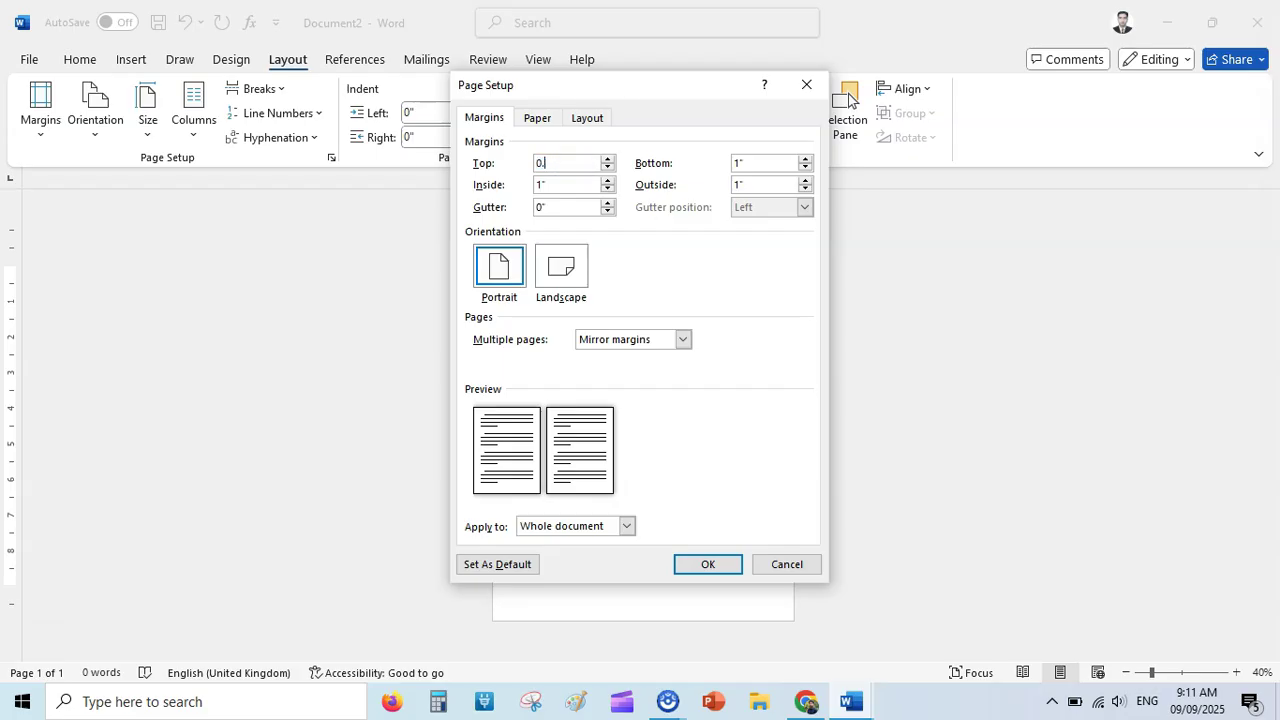
pyautogui.write('0.5')
pyautogui.doubleClick(771, 162)
pyautogui.press('BackSpace')
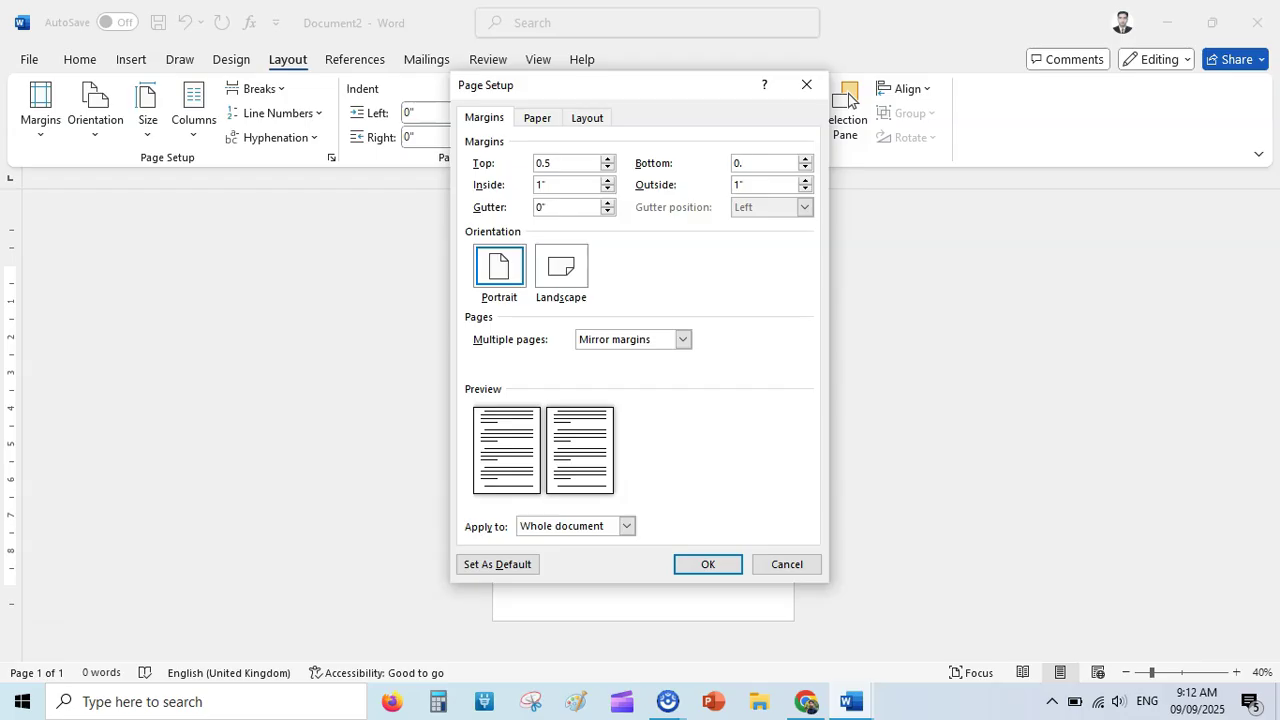
pyautogui.doubleClick(566, 182)
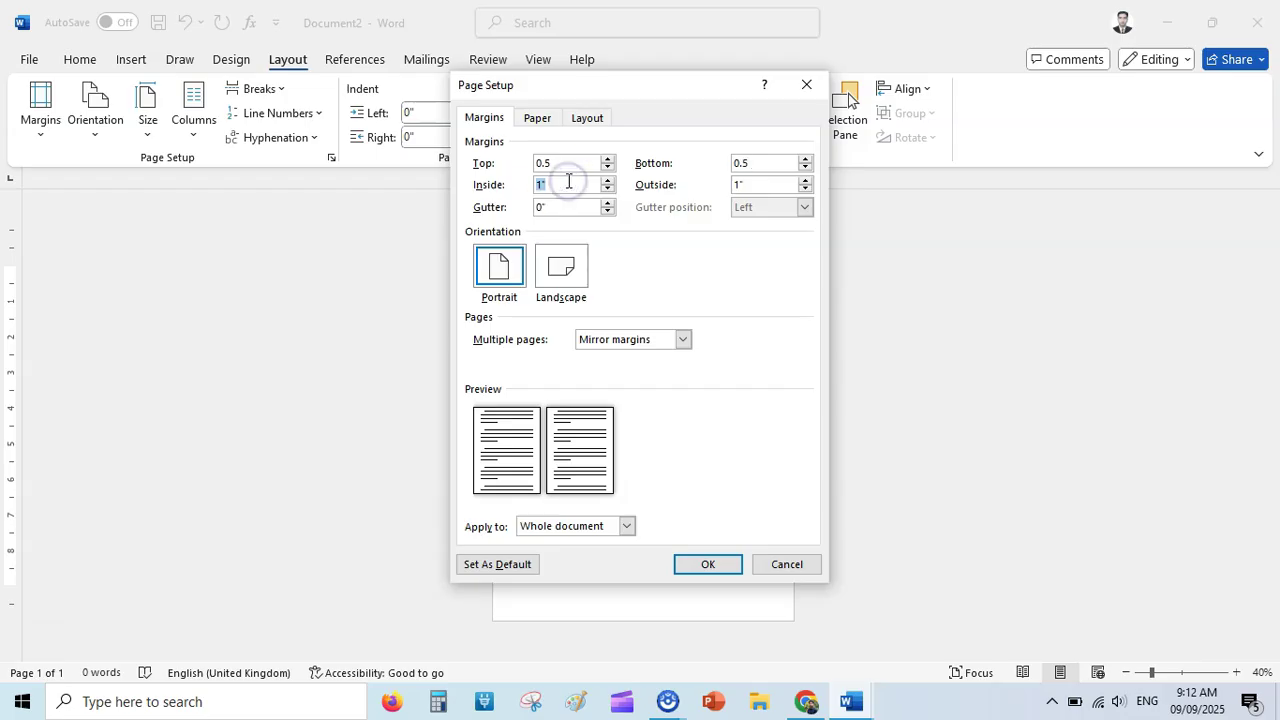
pyautogui.write('0.')
pyautogui.press('BackSpace')
pyautogui.press('BackSpace')
pyautogui.click(770, 184)
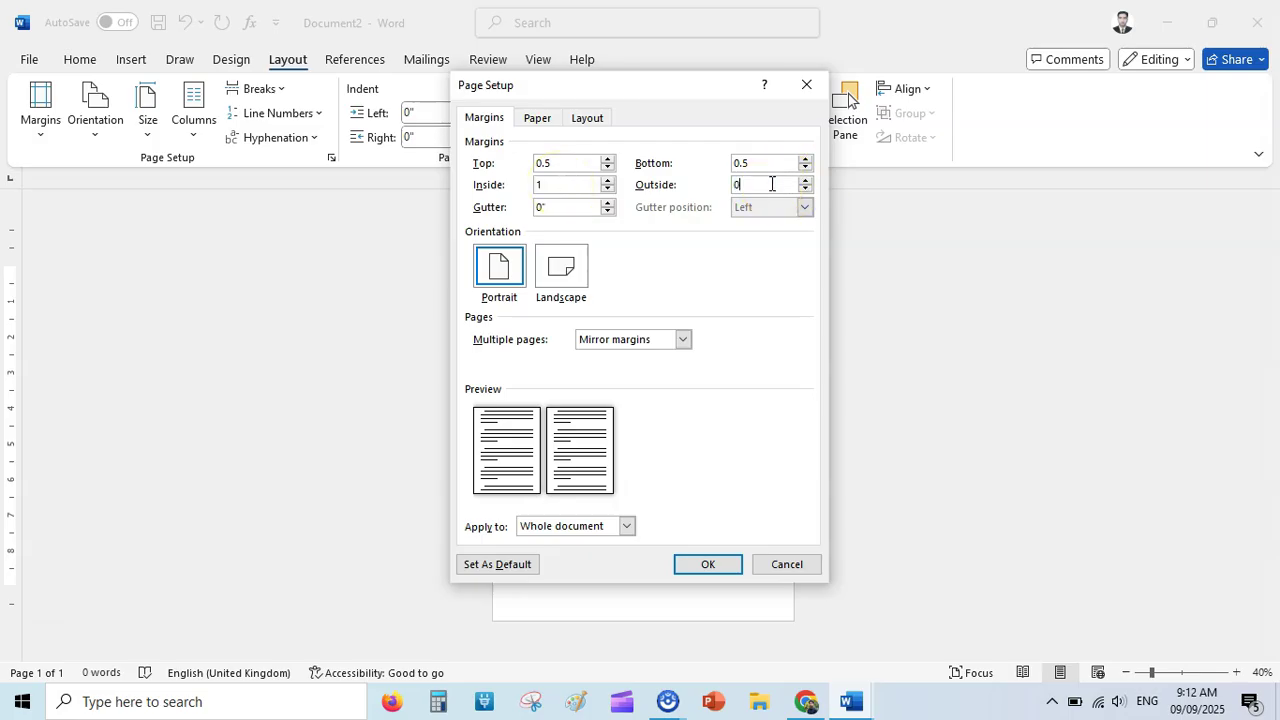
pyautogui.click(730, 285)
# - Correct the top margin to 0.75 and apply the margins to the whole document
pyautogui.click(571, 170)
pyautogui.click(578, 163)
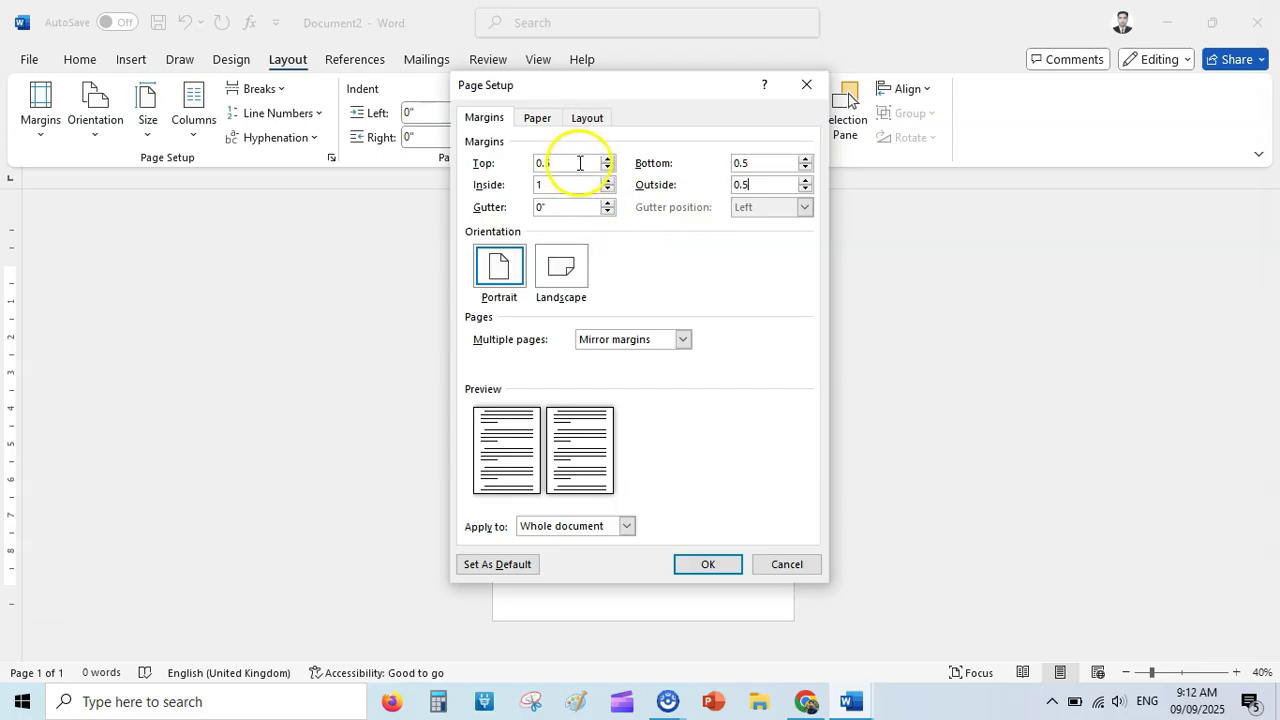
pyautogui.press('BackSpace')
pyautogui.write('75')
pyautogui.click(743, 163)
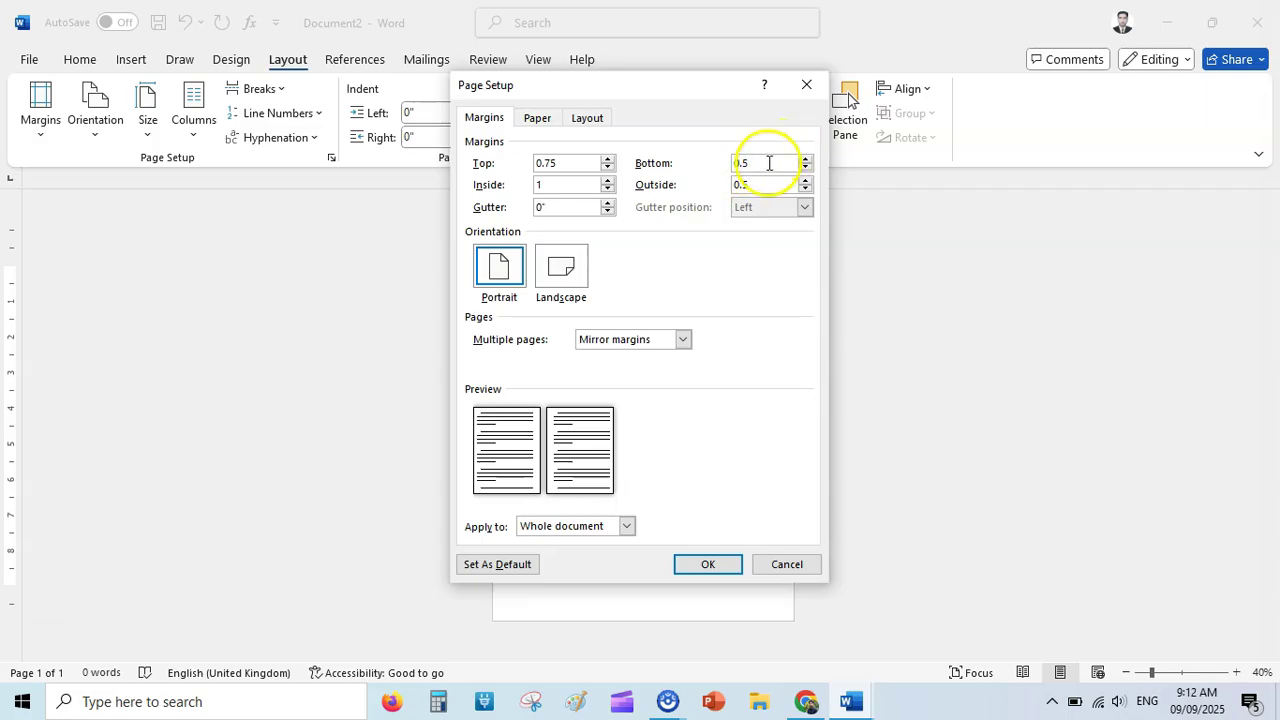
pyautogui.click(758, 184)
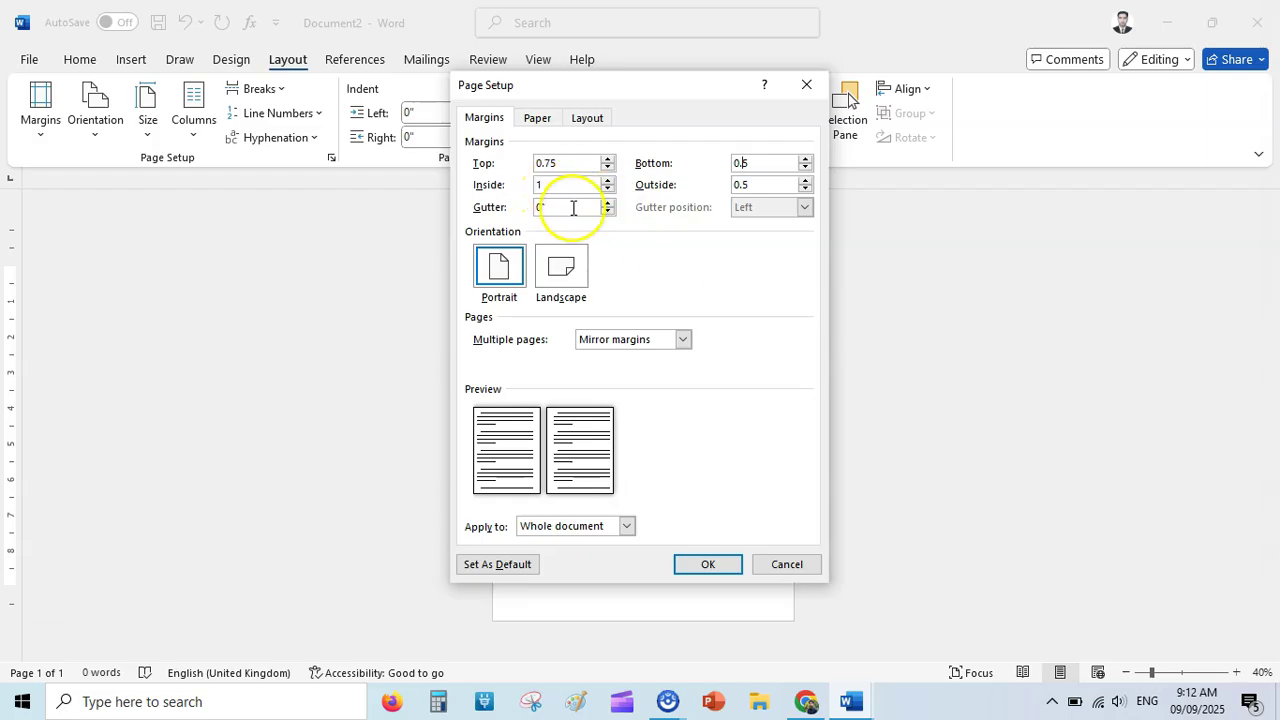
pyautogui.click(625, 526)
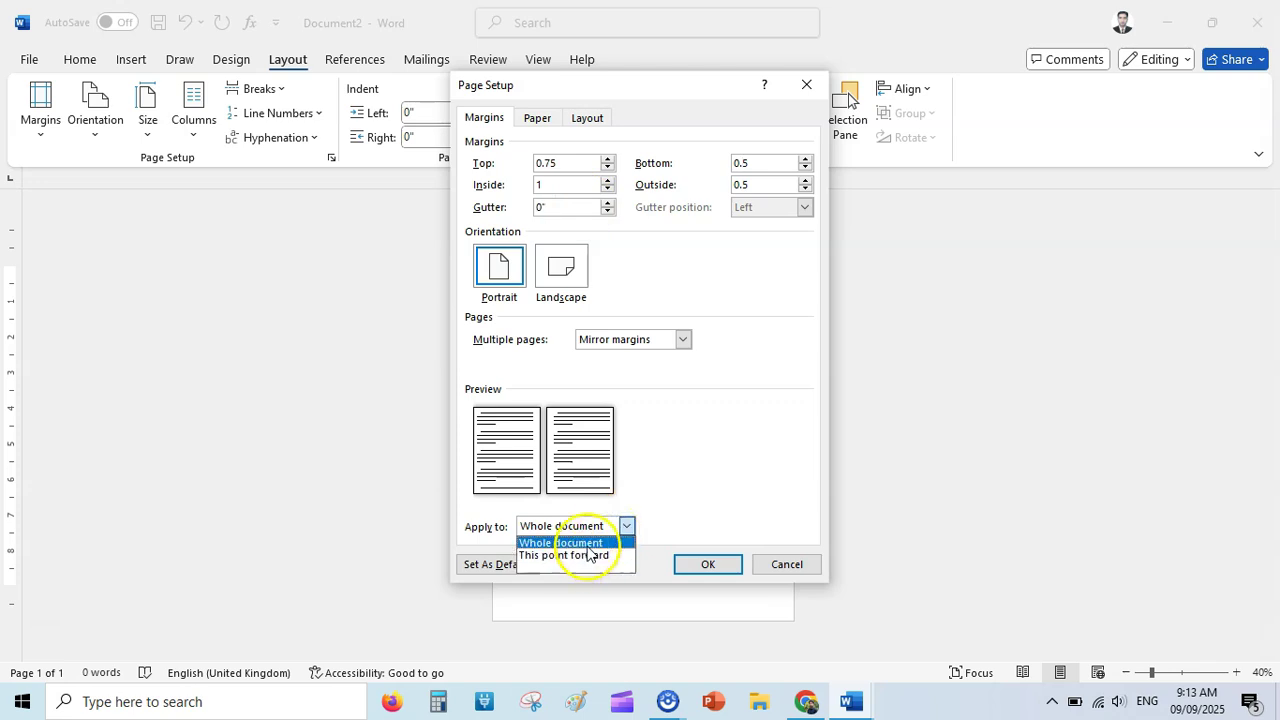
pyautogui.click(580, 543)
pyautogui.click(699, 565)
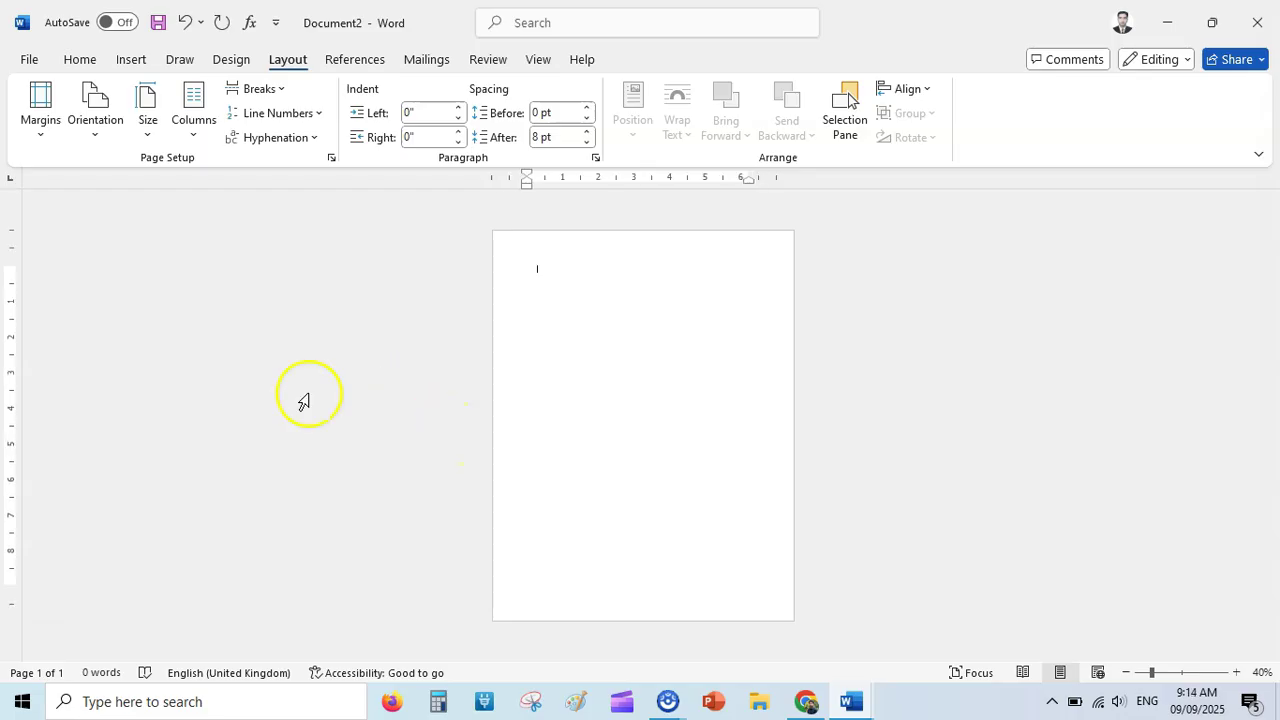
# - Scroll the KDP help page in Chrome to the no-bleed versus bleed illustrations
pyautogui.click(808, 702)
pyautogui.moveTo(1273, 340); pyautogui.dragTo(1275, 105)
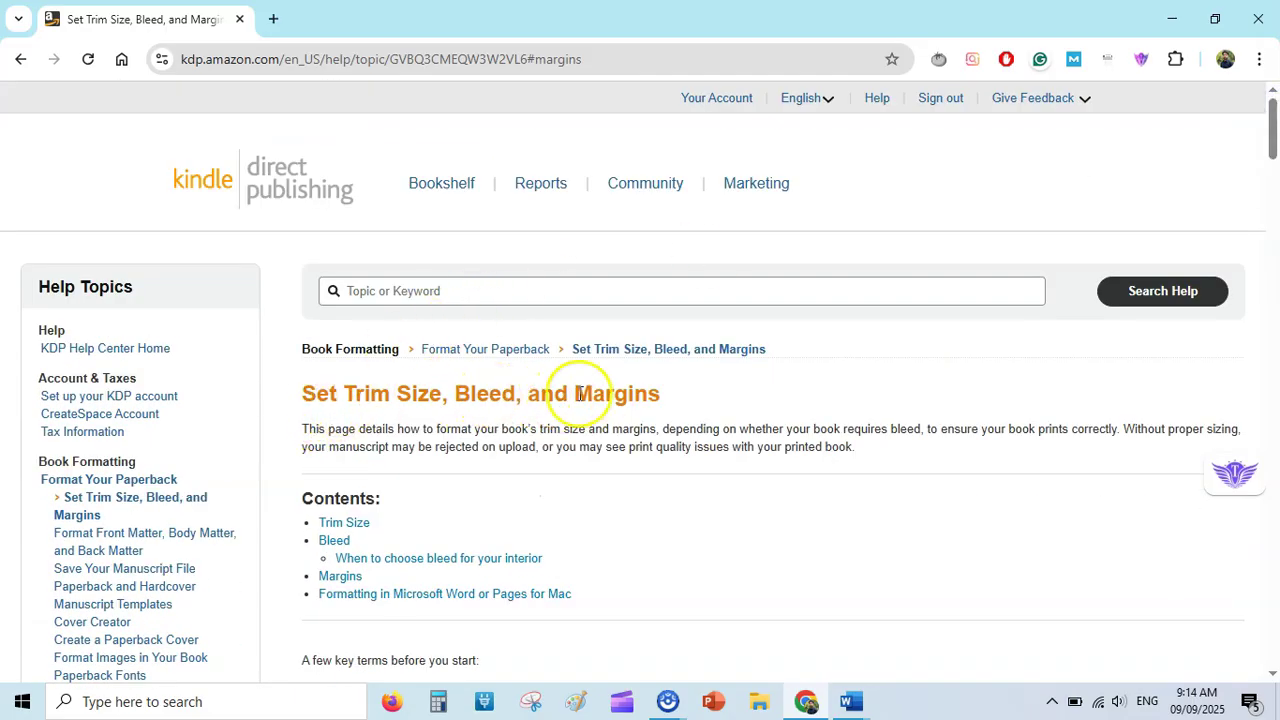
pyautogui.scroll(-1, 1268, 128)
pyautogui.moveTo(1275, 128); pyautogui.dragTo(1268, 314)
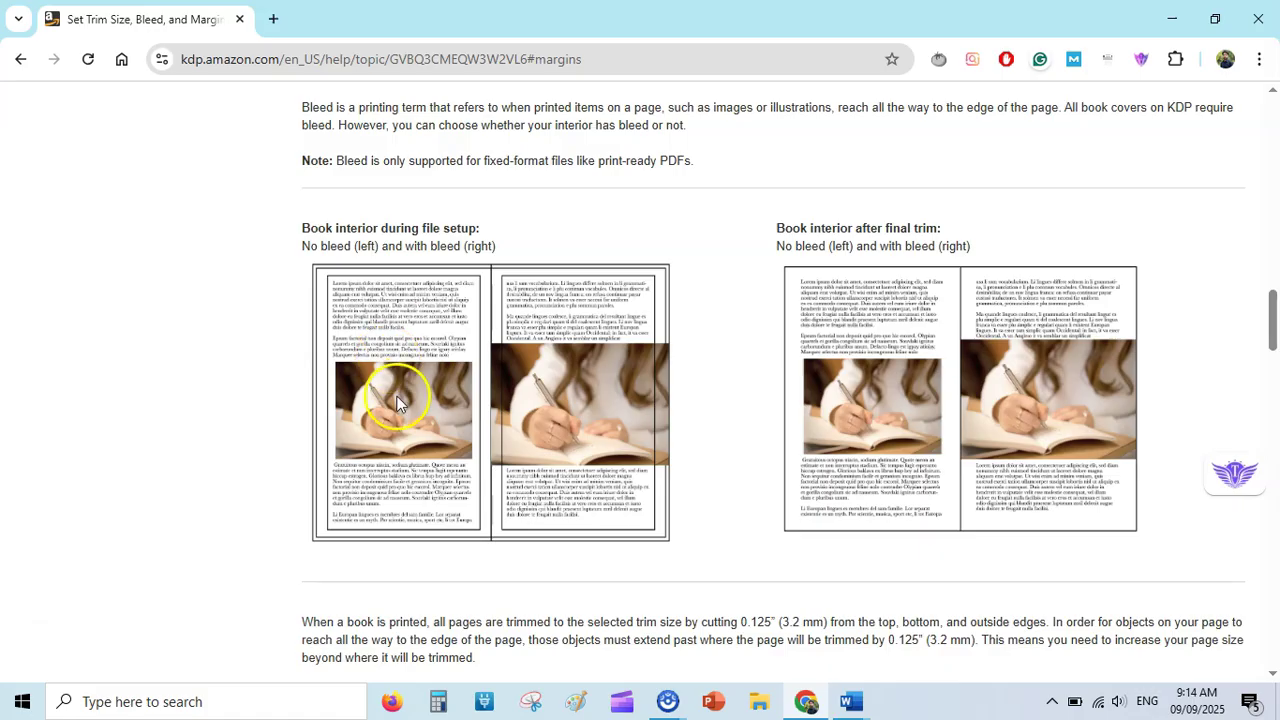
# - Scroll to KDP's page-size table and highlight the 7.44" x 9.69" trim size
pyautogui.moveTo(1273, 318); pyautogui.dragTo(1273, 372)
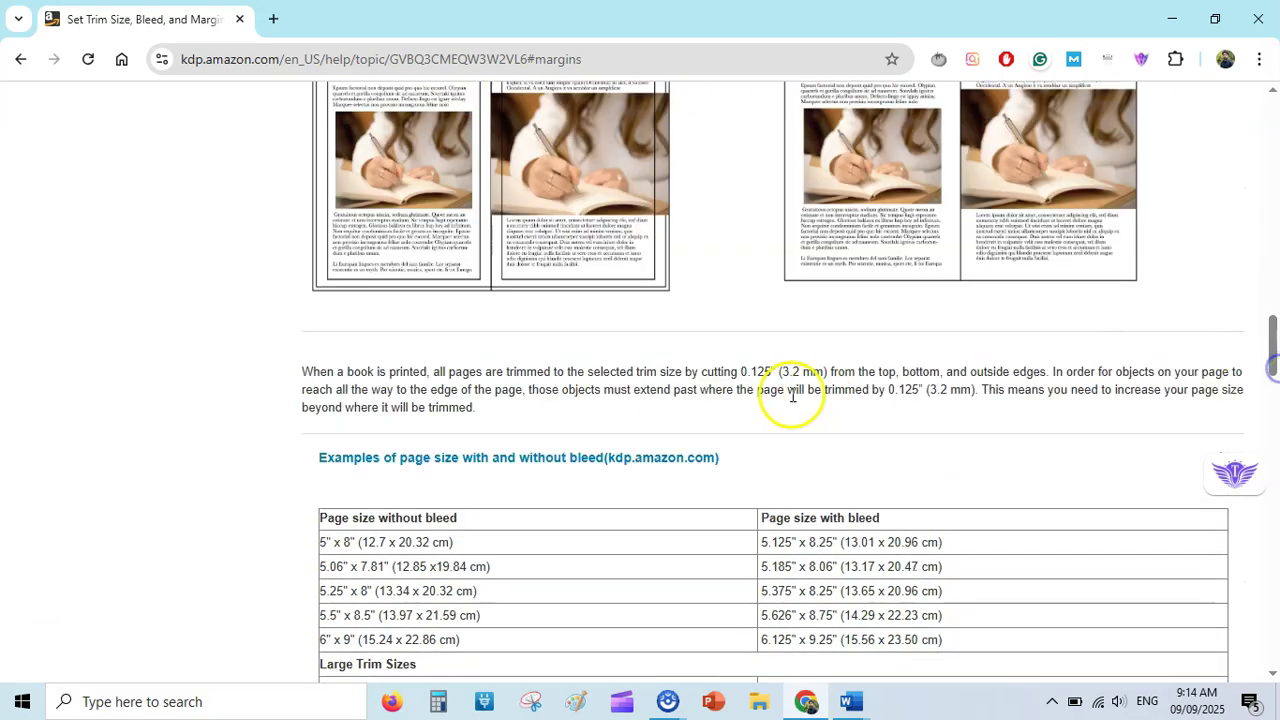
pyautogui.moveTo(1273, 352); pyautogui.dragTo(1275, 385)
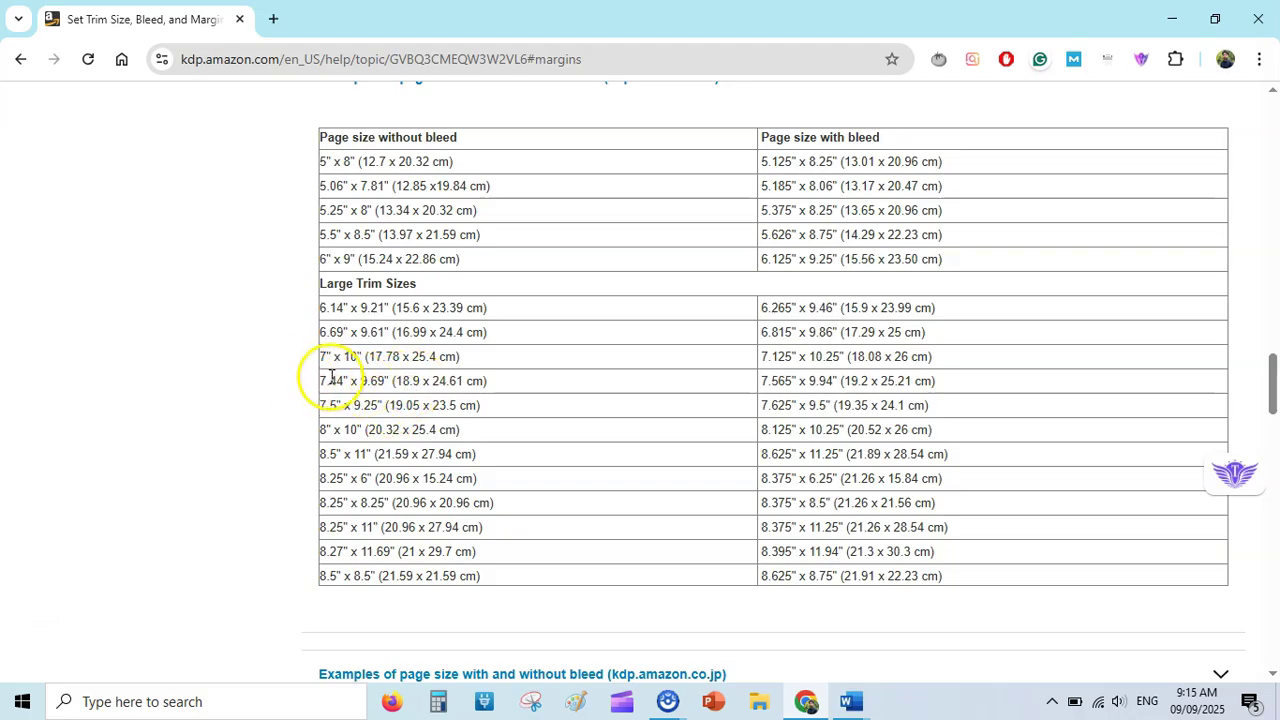
pyautogui.moveTo(322, 381); pyautogui.dragTo(371, 378)
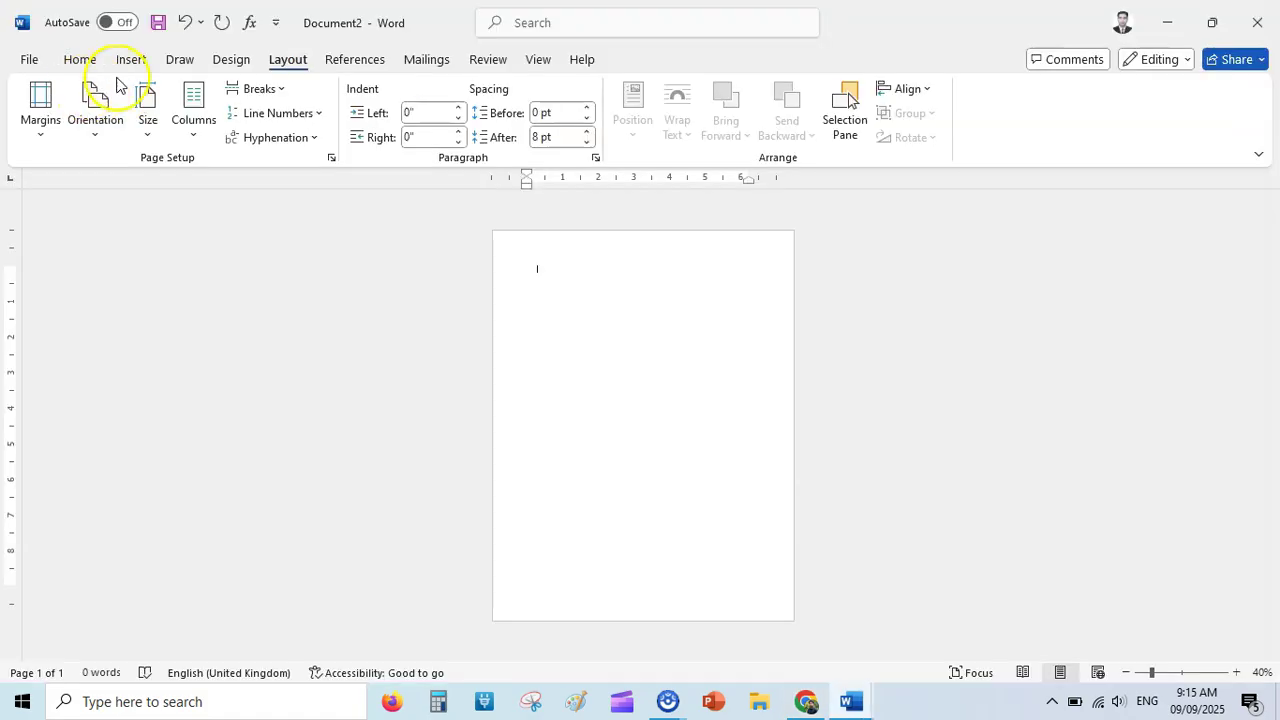
# - Back in Word, set a custom paper size of width 6 and height 9 inches
pyautogui.hotkey('alt', 'Tab')
pyautogui.click(148, 110)
pyautogui.click(218, 571)
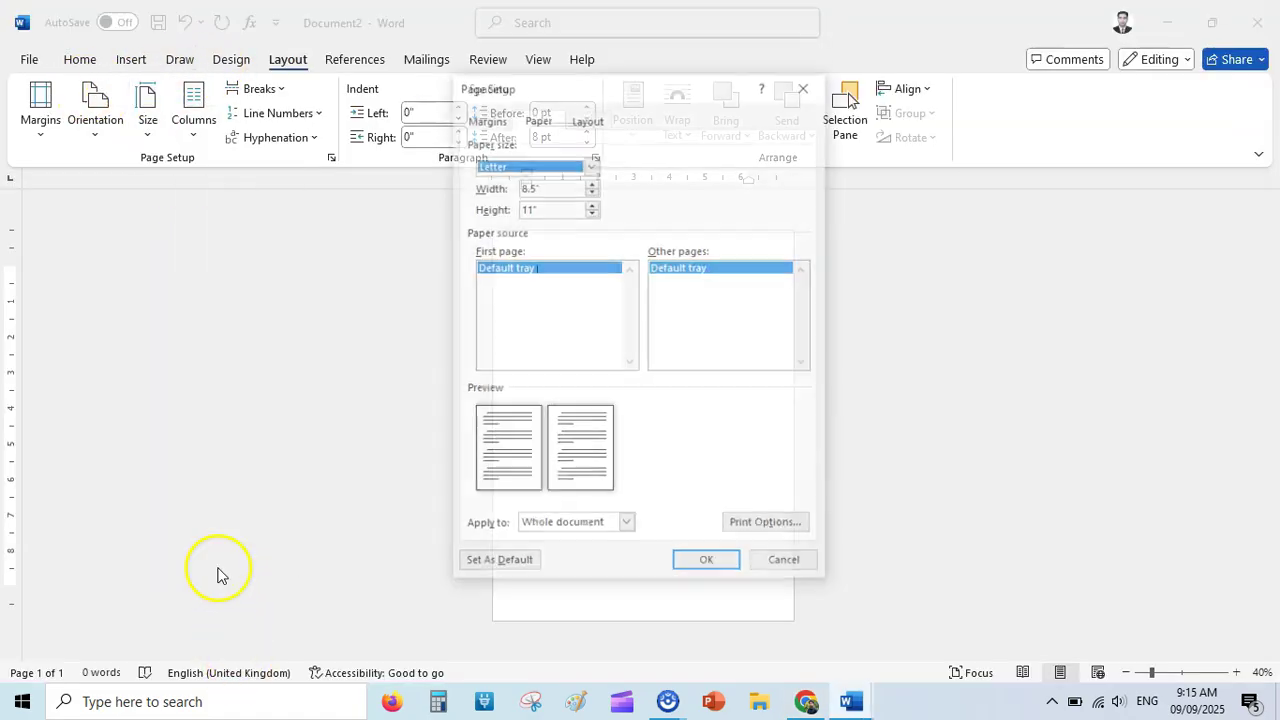
pyautogui.doubleClick(566, 181)
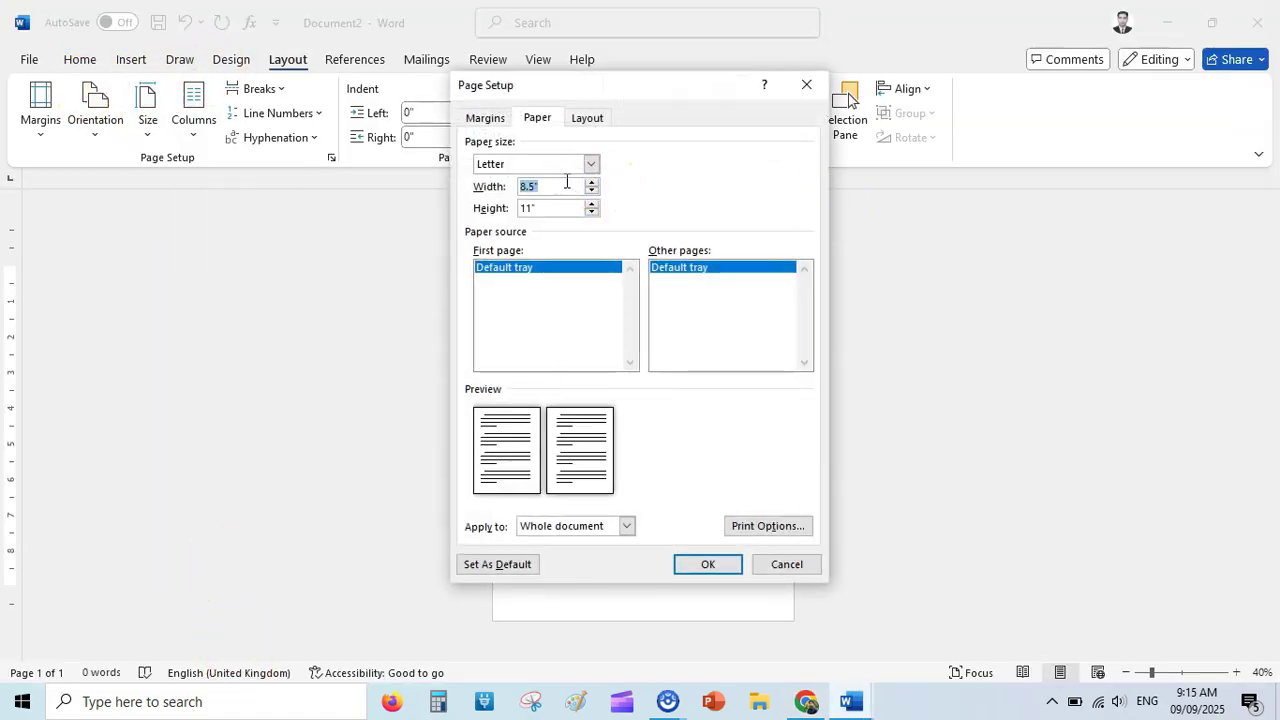
pyautogui.write('6')
pyautogui.doubleClick(557, 207)
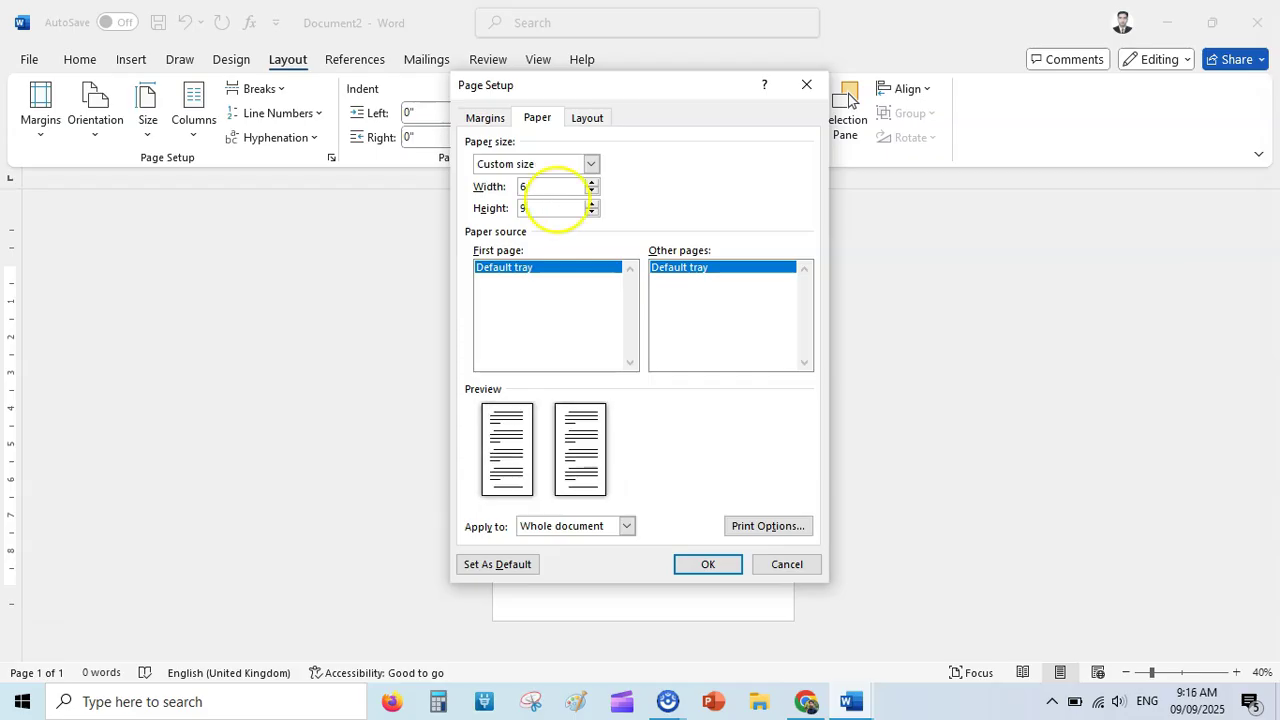
pyautogui.write('9')
# - Go to the Margins tab, then return to the KDP help page and scroll down
pyautogui.click(600, 118)
pyautogui.click(481, 119)
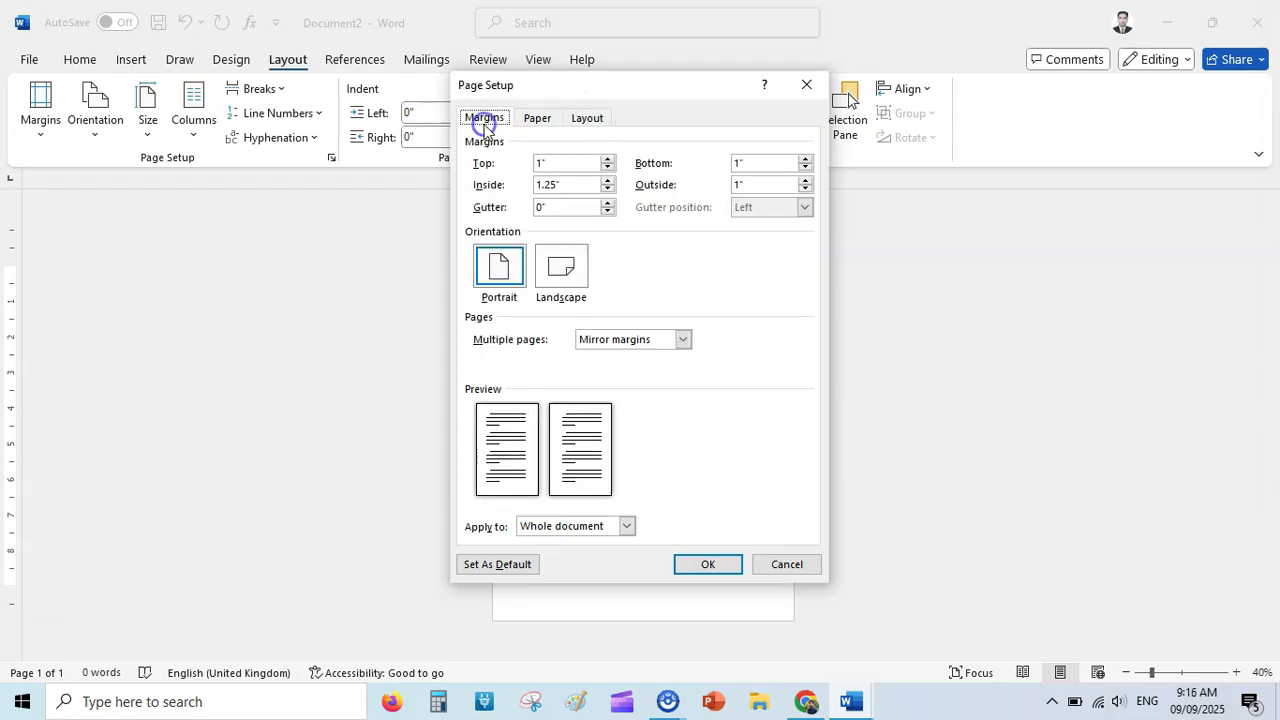
pyautogui.click(565, 161)
pyautogui.click(806, 700)
pyautogui.scroll(-1, 1273, 415)
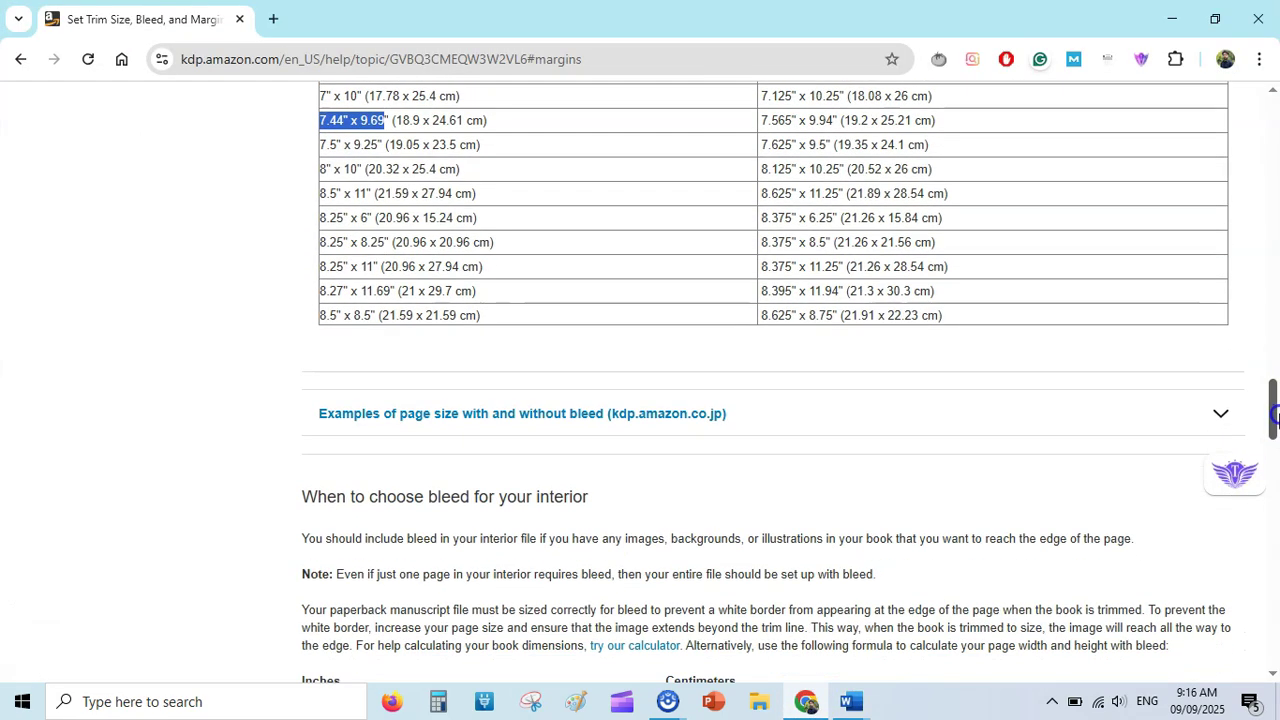
# - Highlight the 24 to 150 pages row in KDP's margin table, then return to Word's Page Setup
pyautogui.moveTo(1273, 415); pyautogui.dragTo(1273, 590)
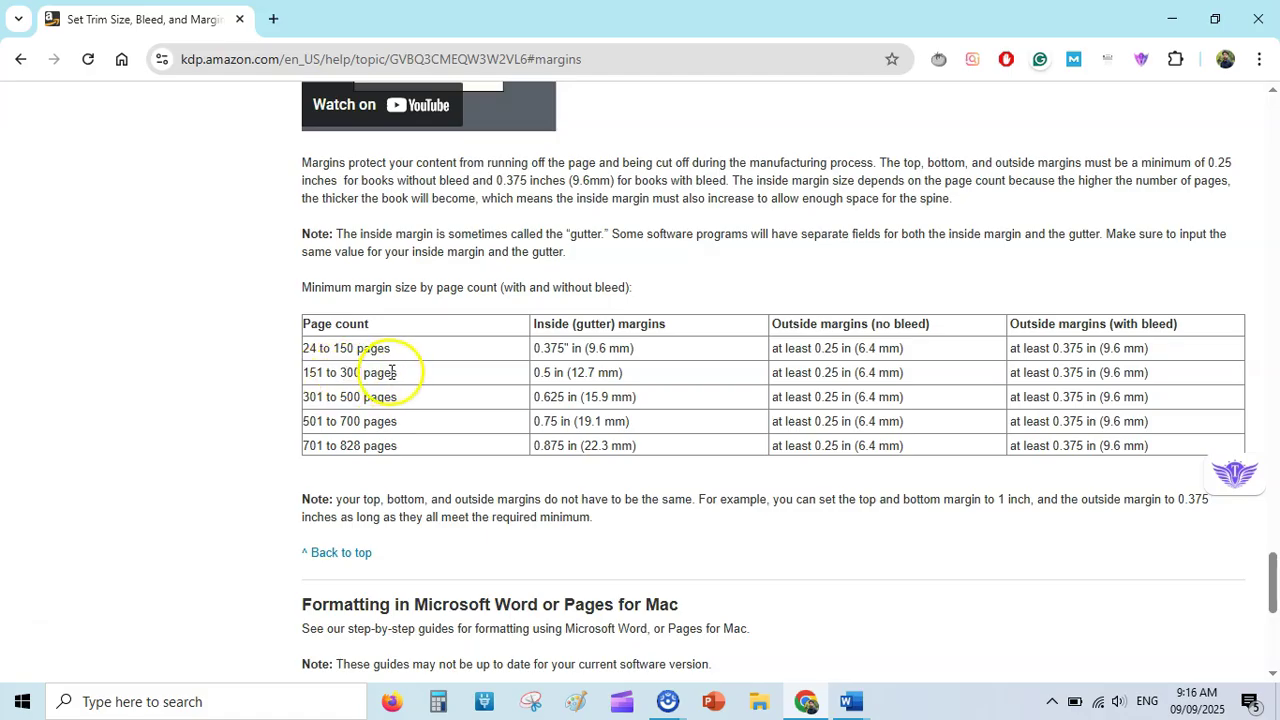
pyautogui.moveTo(309, 346); pyautogui.dragTo(395, 345)
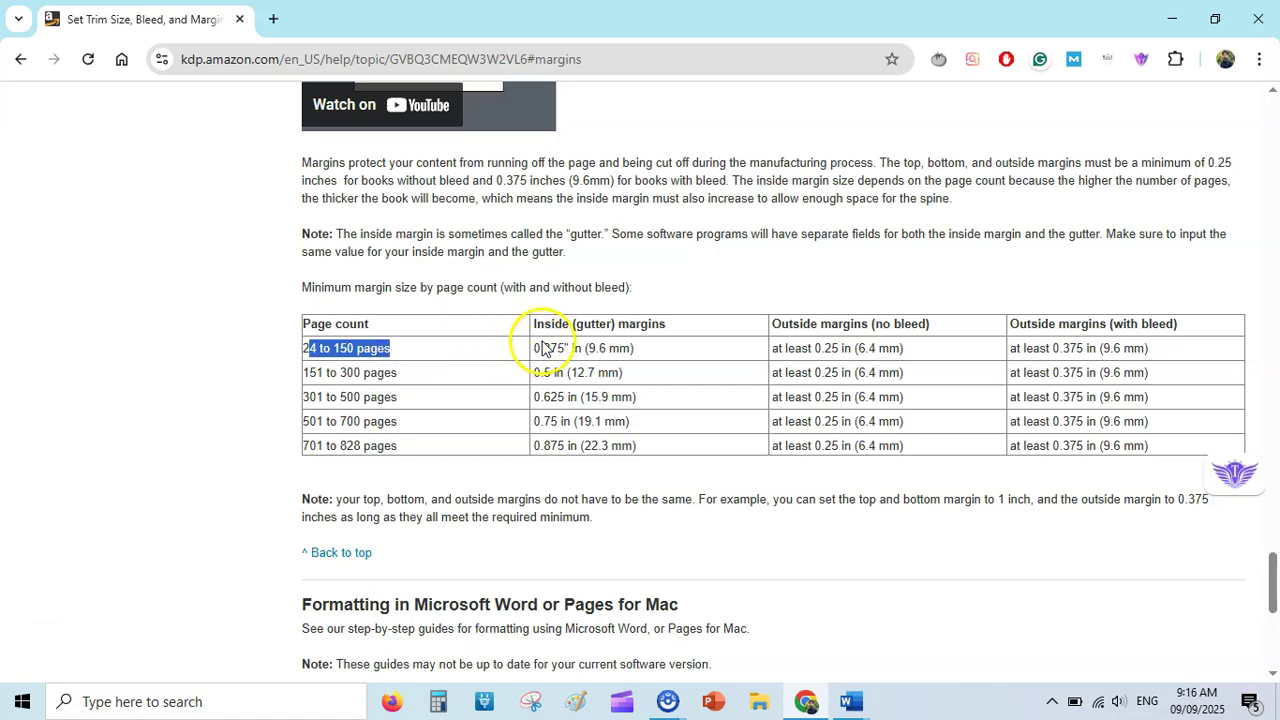
pyautogui.click(673, 333)
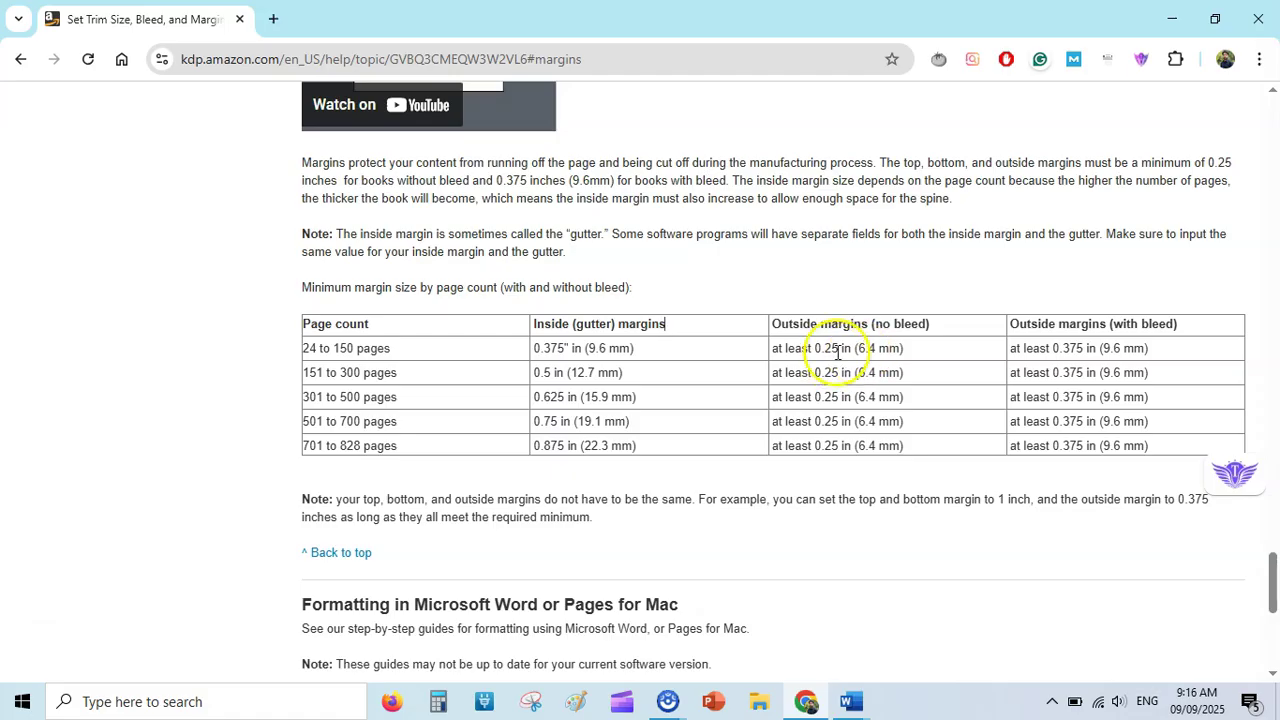
pyautogui.moveTo(851, 701)
pyautogui.click(946, 623)
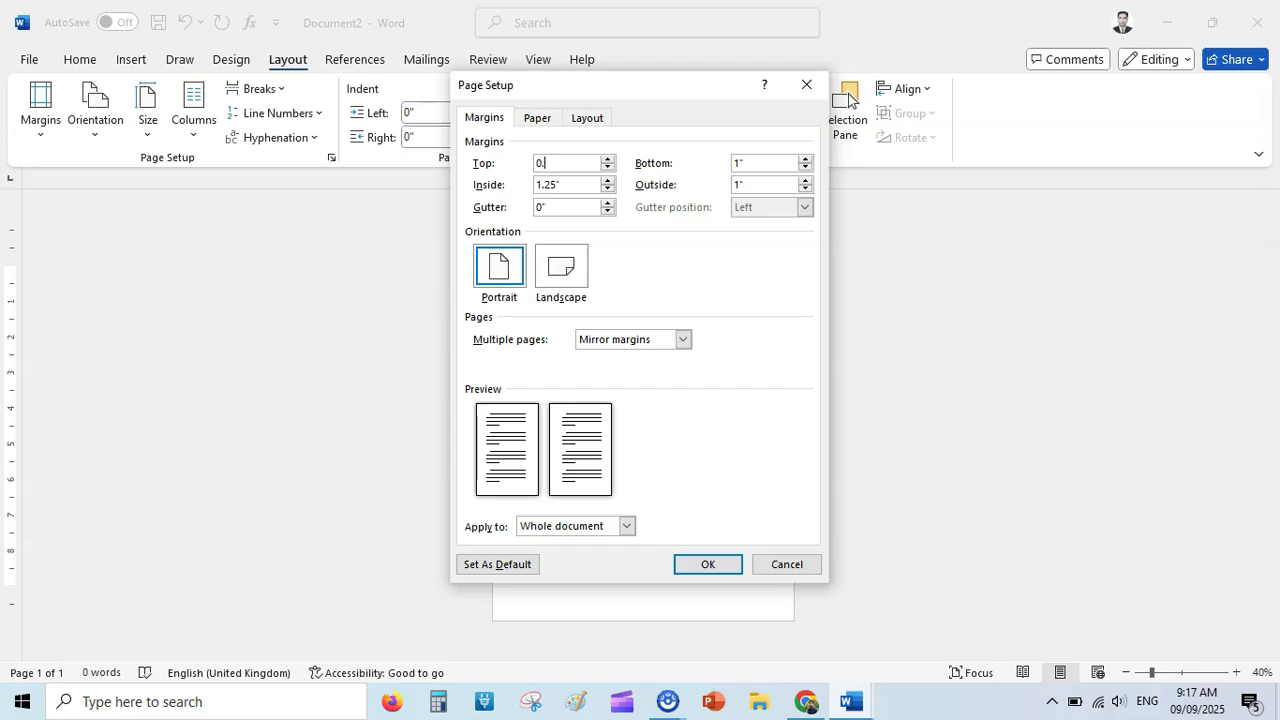
# - Enter 0.25 as the bottom and outside margin values
pyautogui.doubleClick(765, 162)
pyautogui.write('0.25')
pyautogui.doubleClick(573, 187)
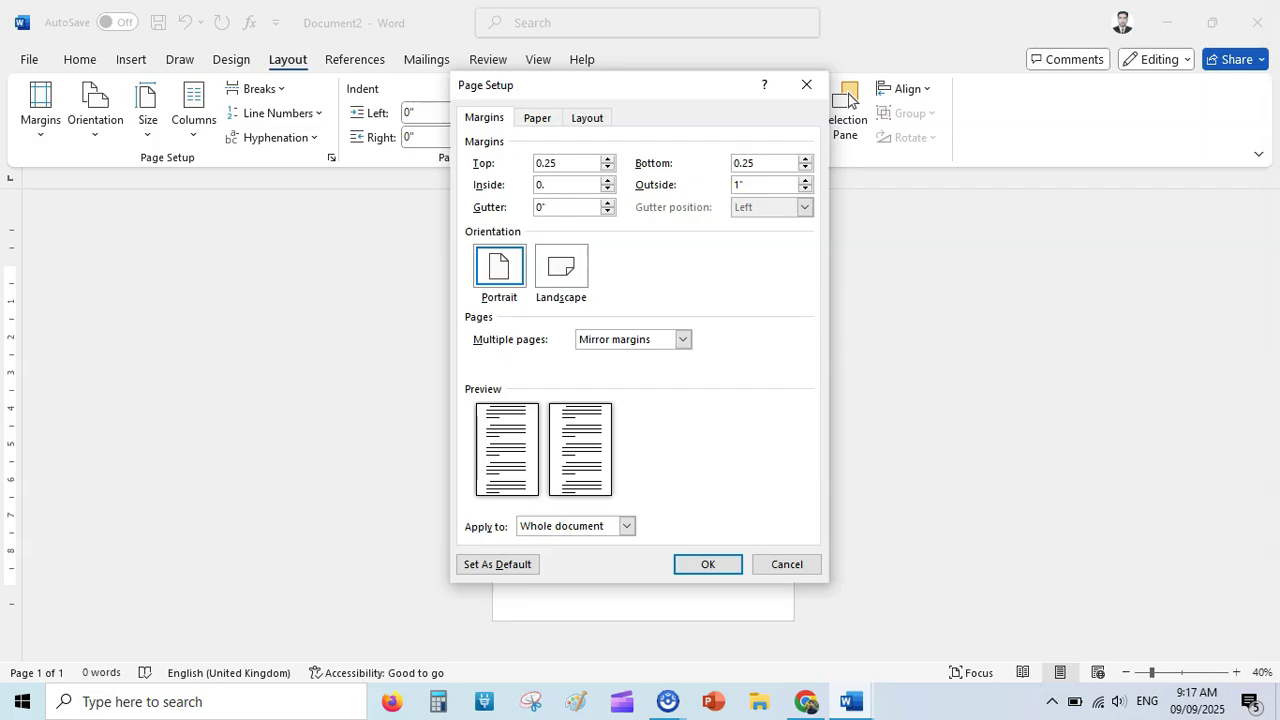
pyautogui.click(760, 184)
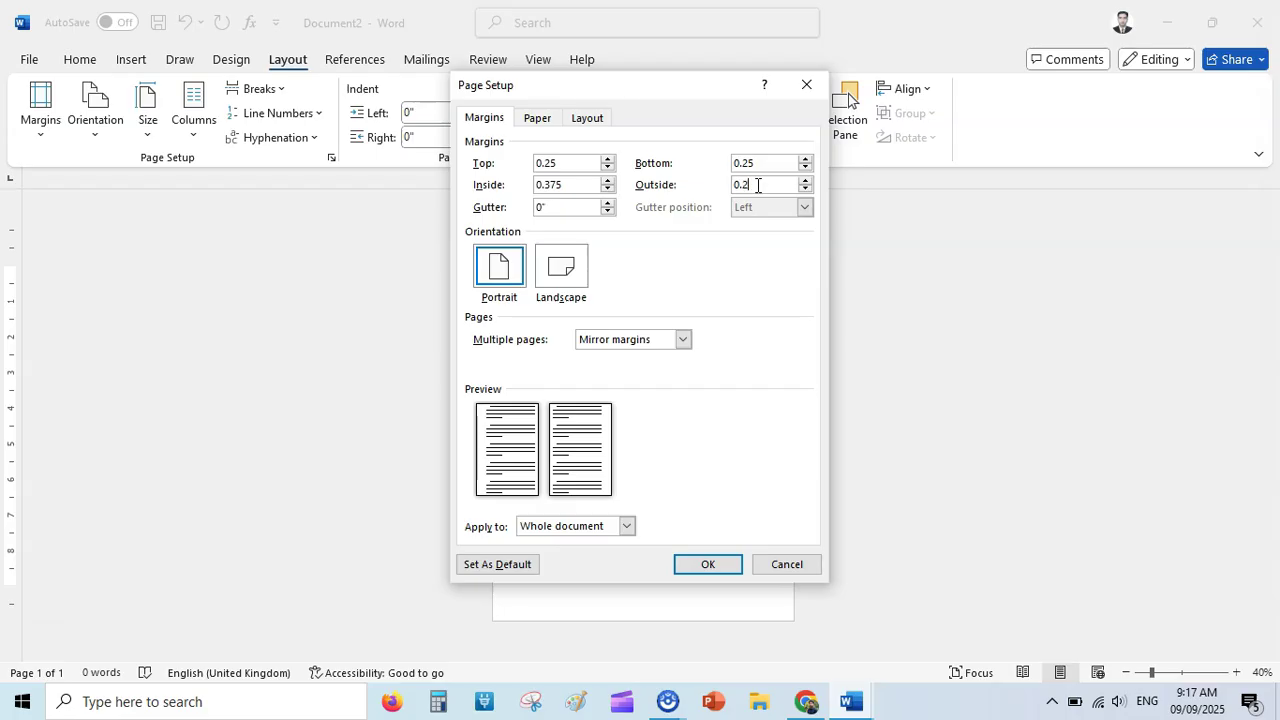
pyautogui.write('0.25')
pyautogui.click(758, 271)
pyautogui.click(685, 287)
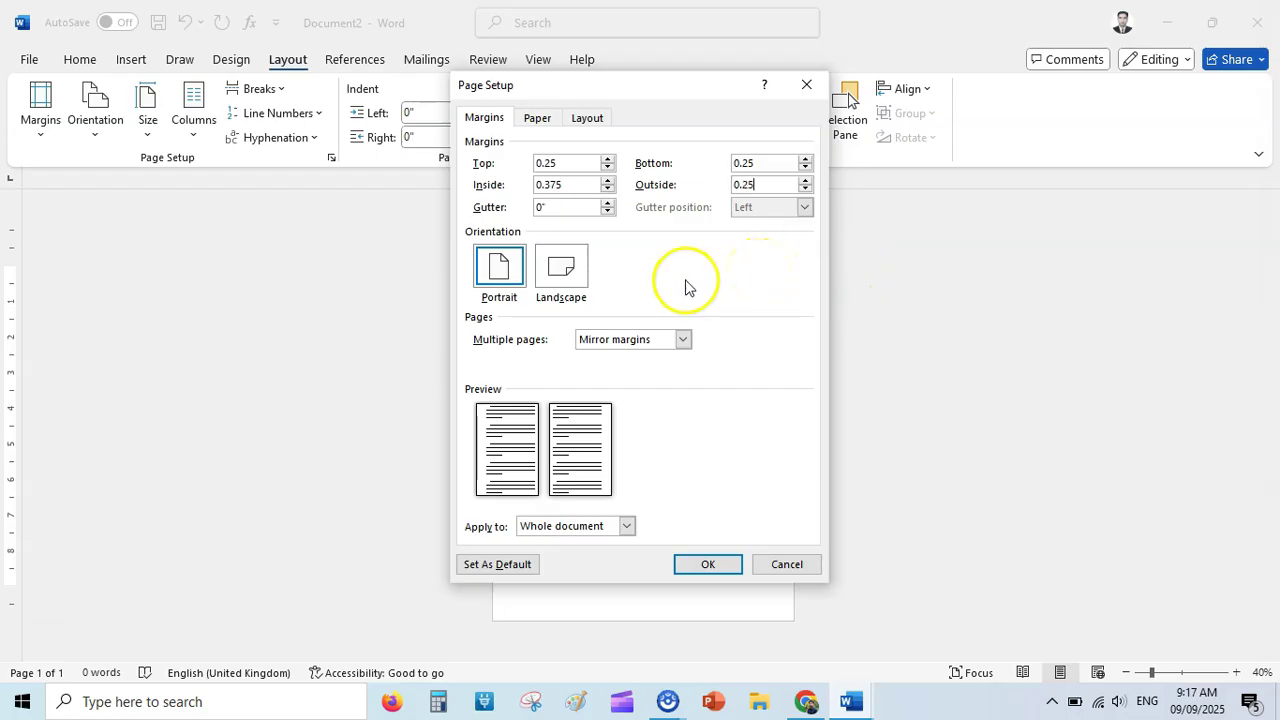
# - Correct the margins to 0.5 top, bottom and outside with 0.75 inside, and apply them
pyautogui.doubleClick(578, 184)
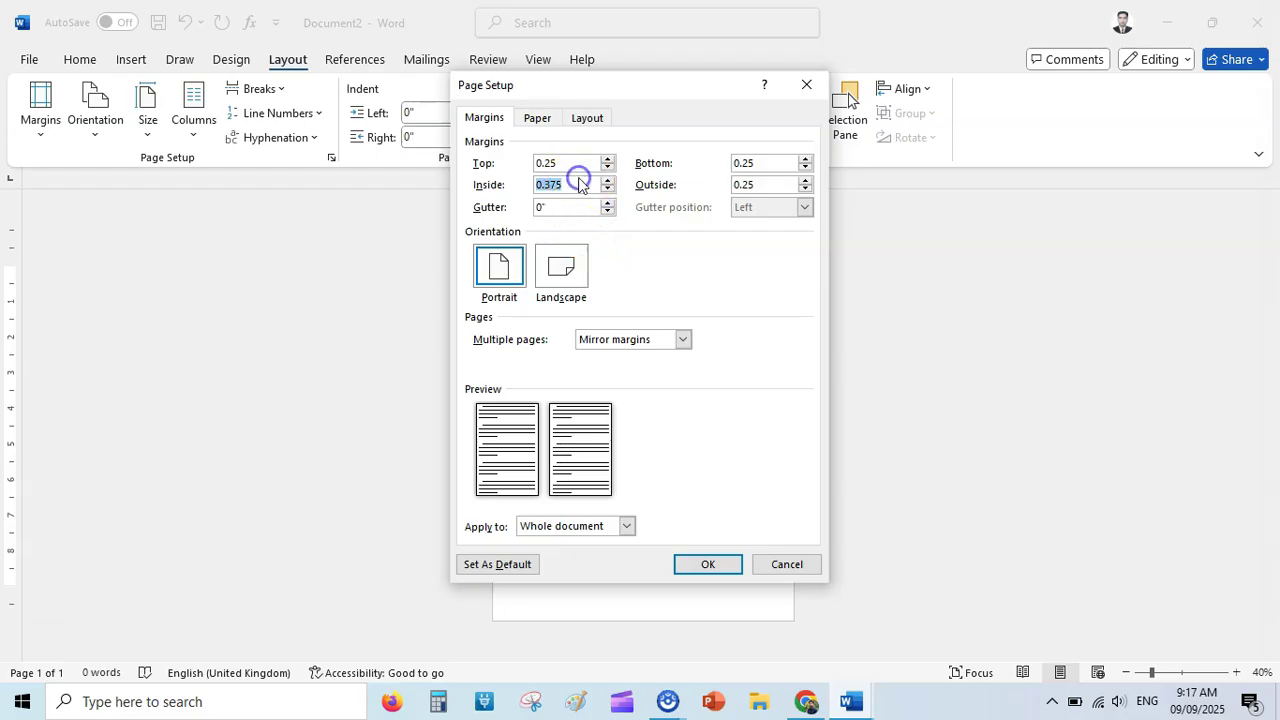
pyautogui.click(598, 190)
pyautogui.write('5')
pyautogui.click(583, 162)
pyautogui.write('5')
pyautogui.click(773, 162)
pyautogui.press('BackSpace')
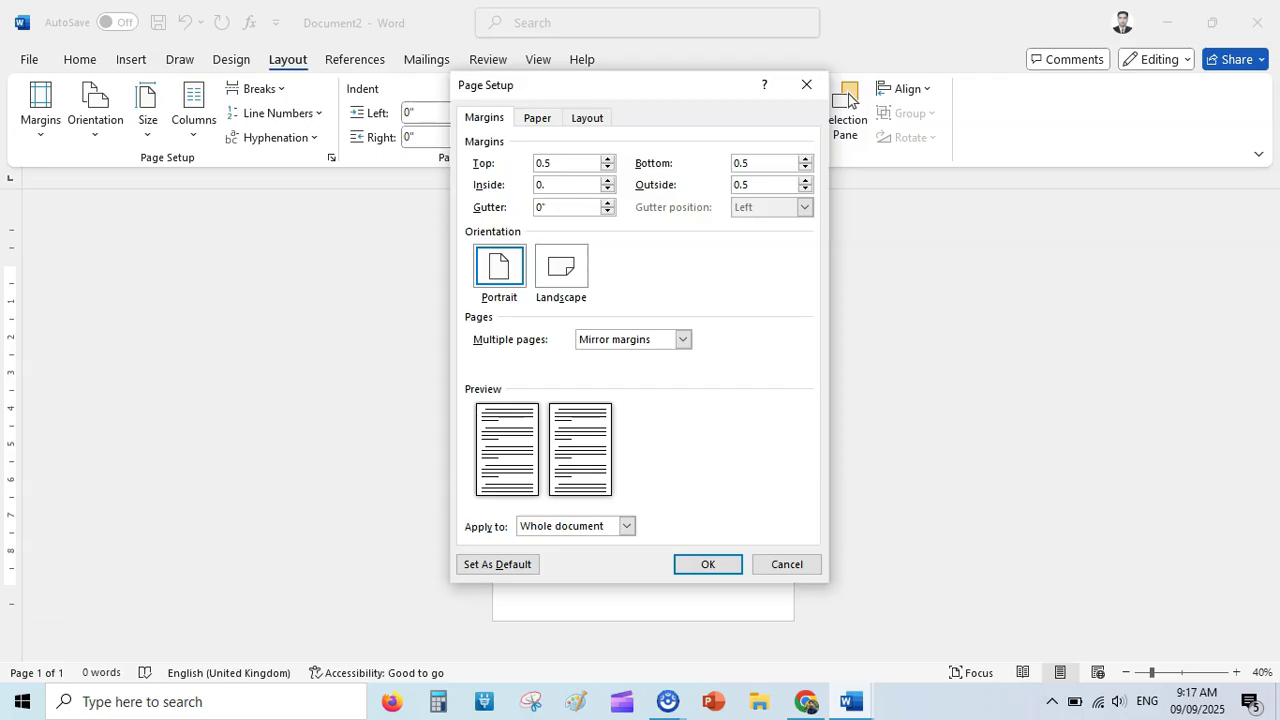
pyautogui.write('0.75')
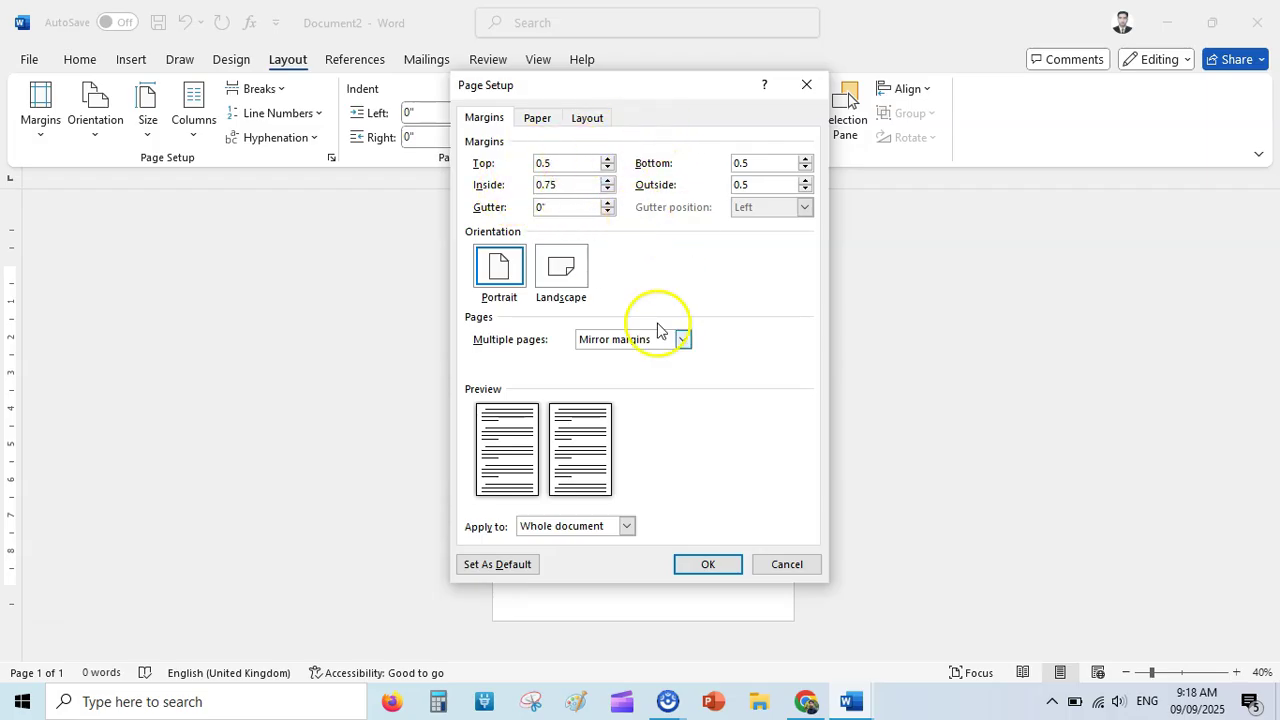
pyautogui.click(707, 564)
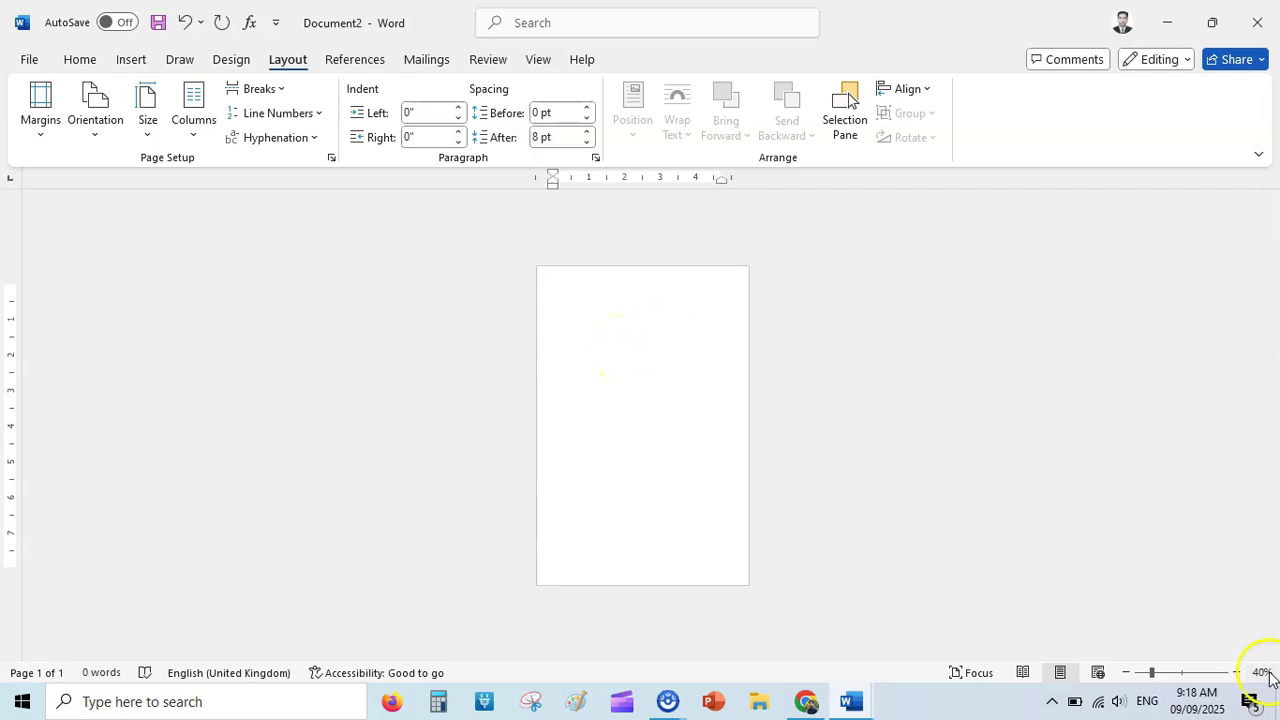
pyautogui.click(1237, 672)
# - Scroll back up to KDP's 6" x 9" to 6.125" x 9.25" bleed row, then return to Word
pyautogui.click(806, 701)
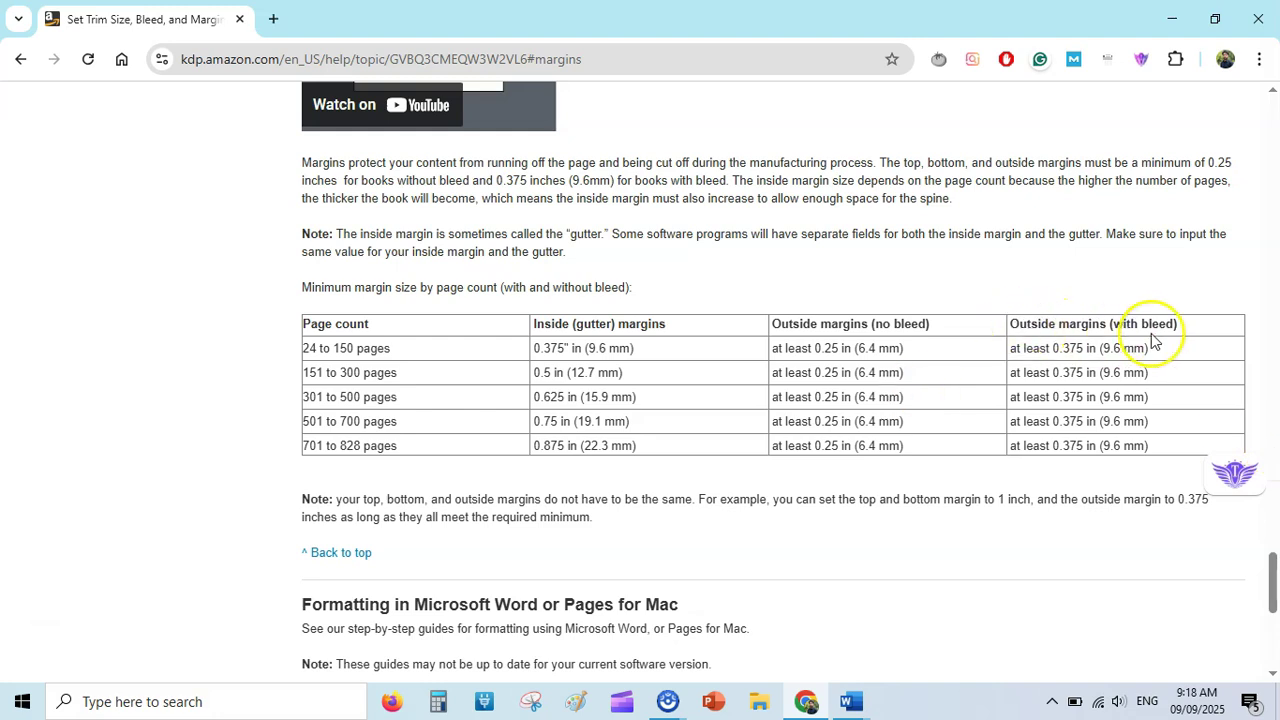
pyautogui.scroll(1, 1272, 577)
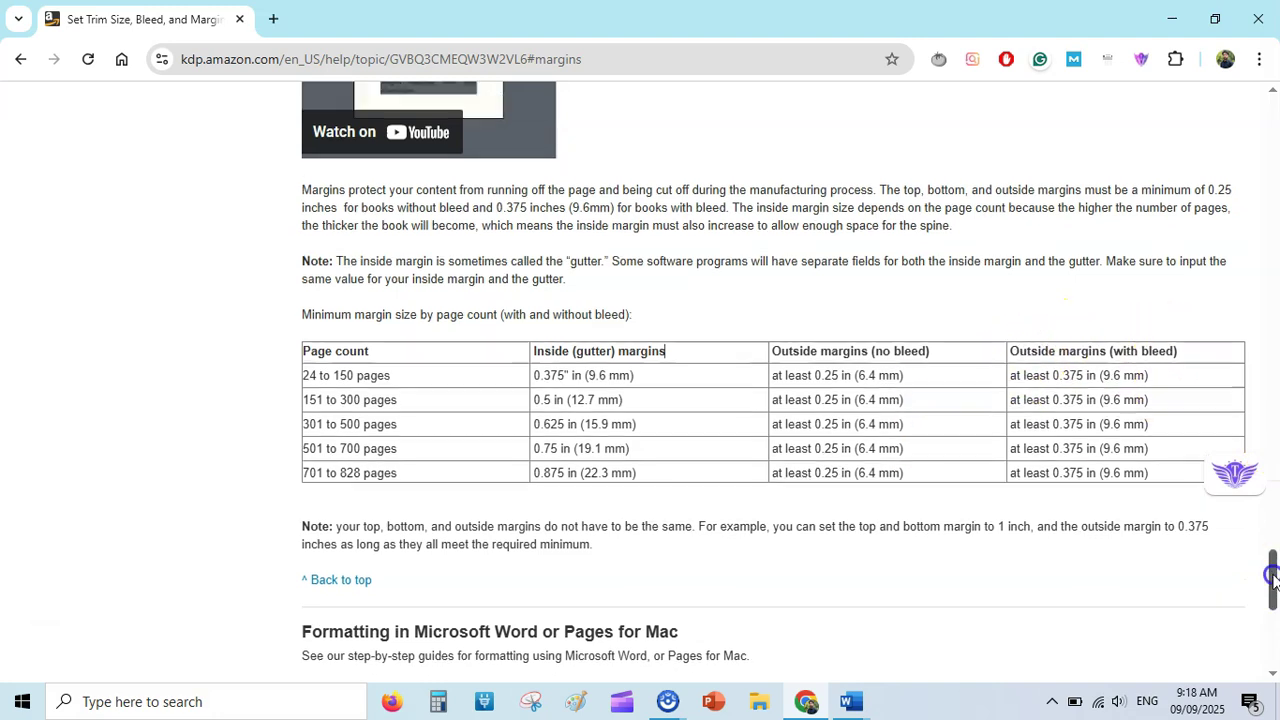
pyautogui.scroll(10, 1272, 577)
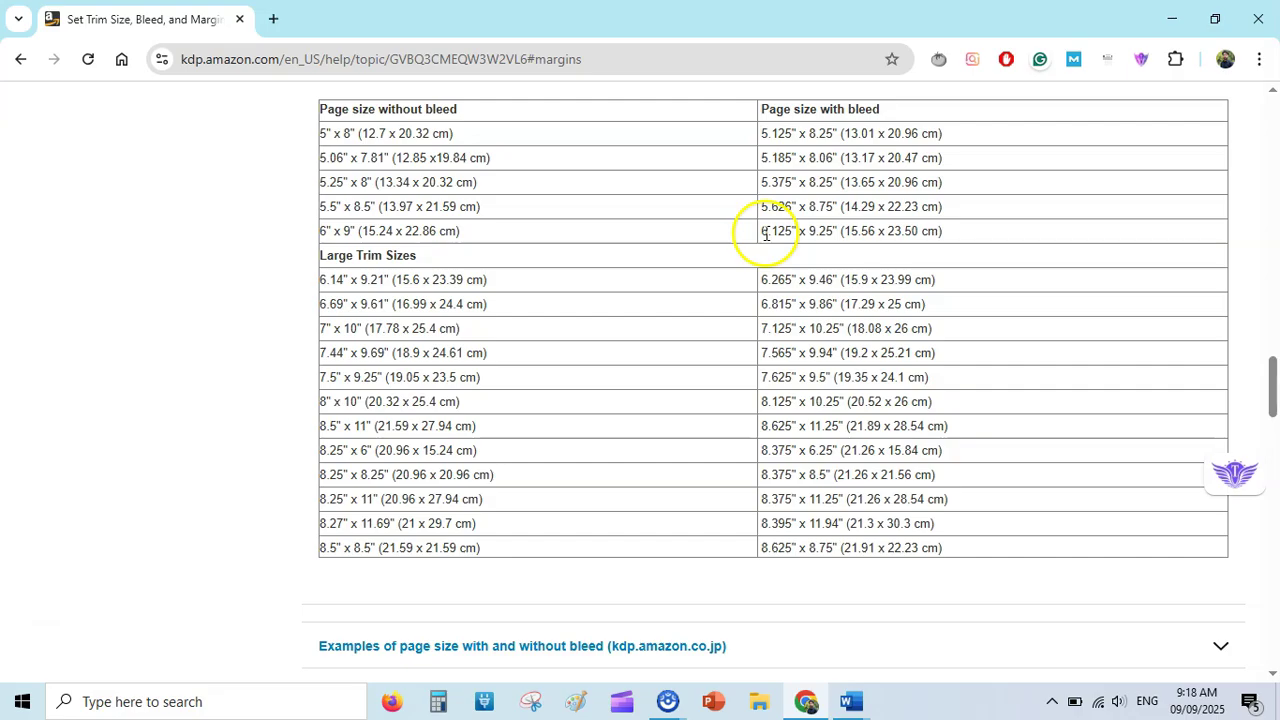
pyautogui.moveTo(855, 697)
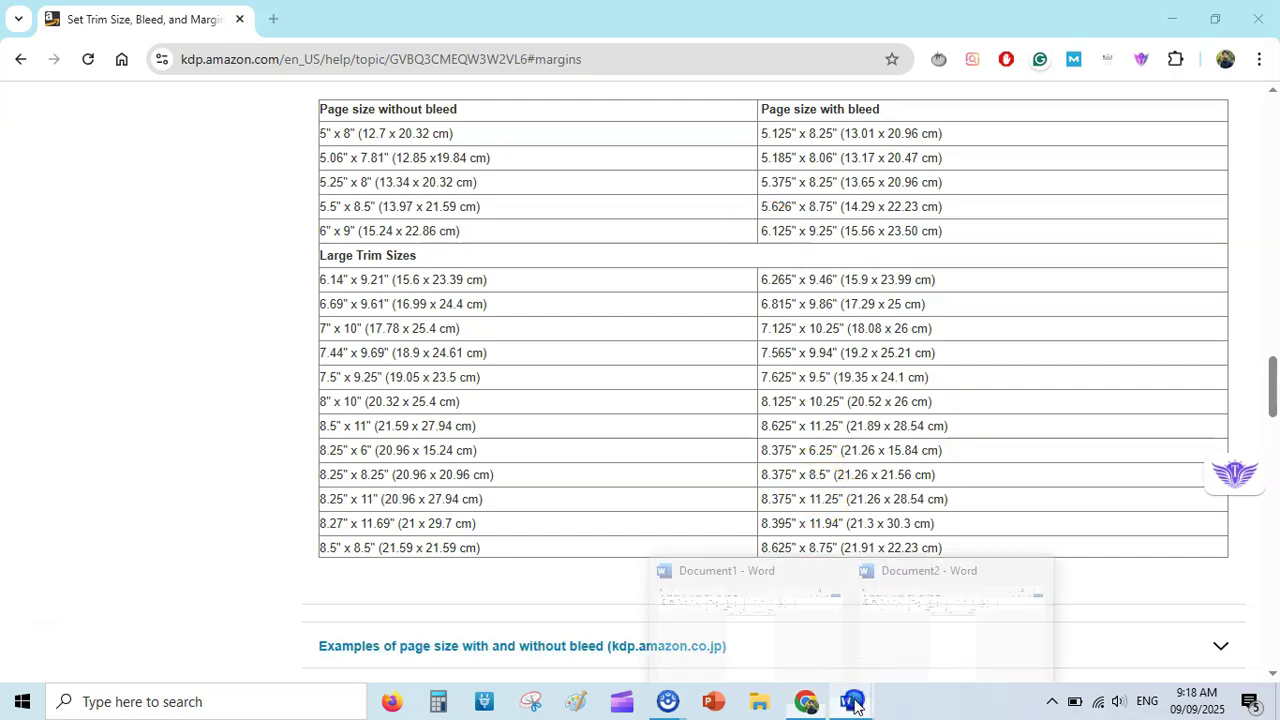
pyautogui.click(915, 595)
# - Set a custom paper size of 6.125 by 9.25 inches
pyautogui.click(146, 128)
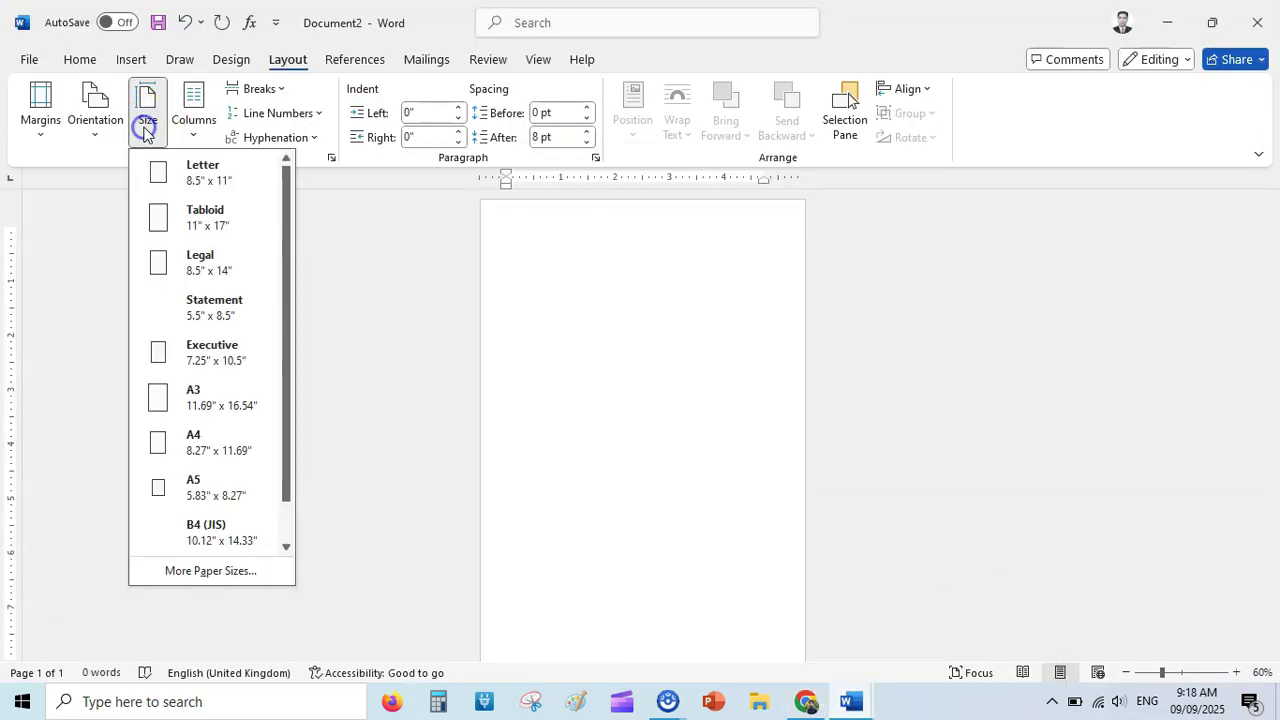
pyautogui.click(224, 568)
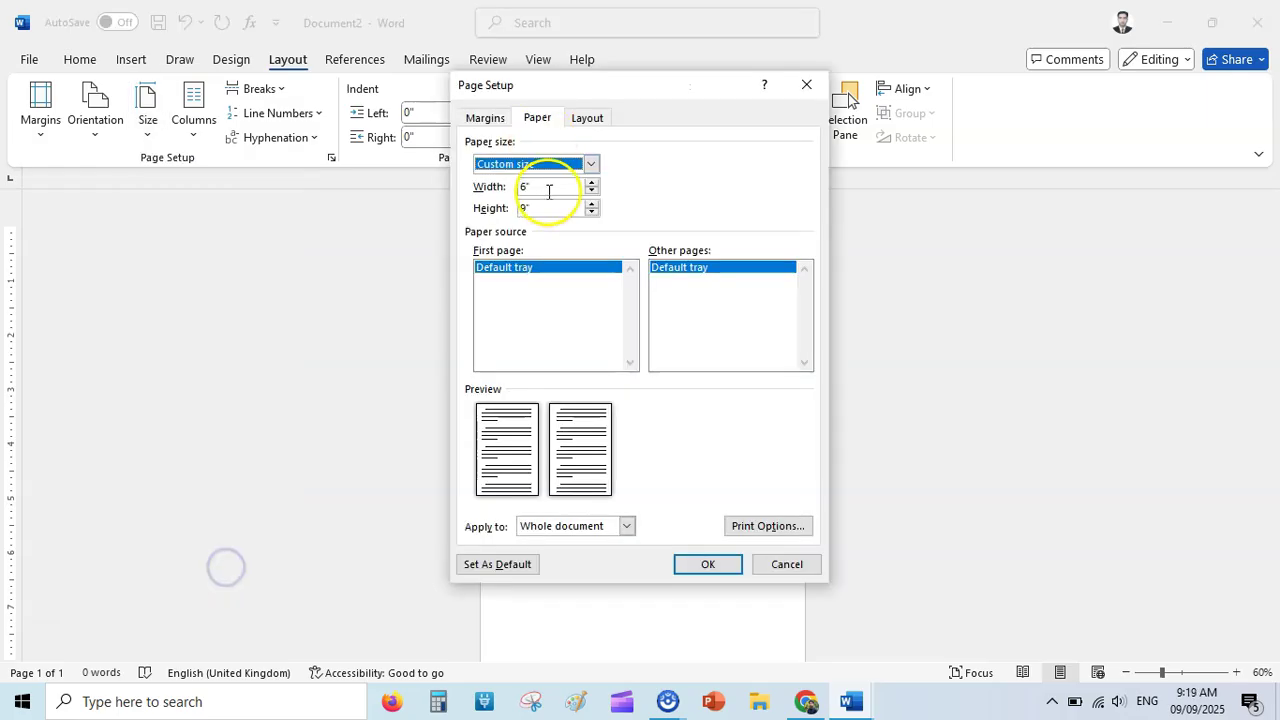
pyautogui.click(548, 191)
pyautogui.write('6.12')
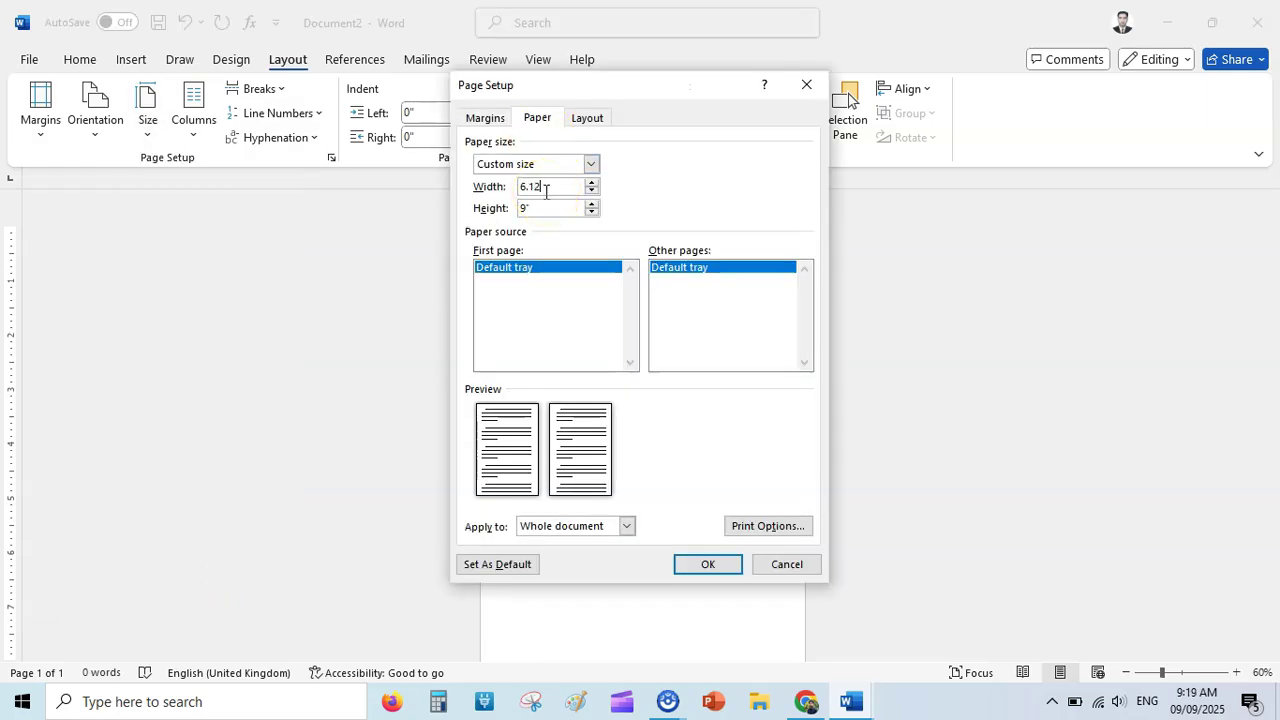
pyautogui.write('5')
pyautogui.click(543, 205)
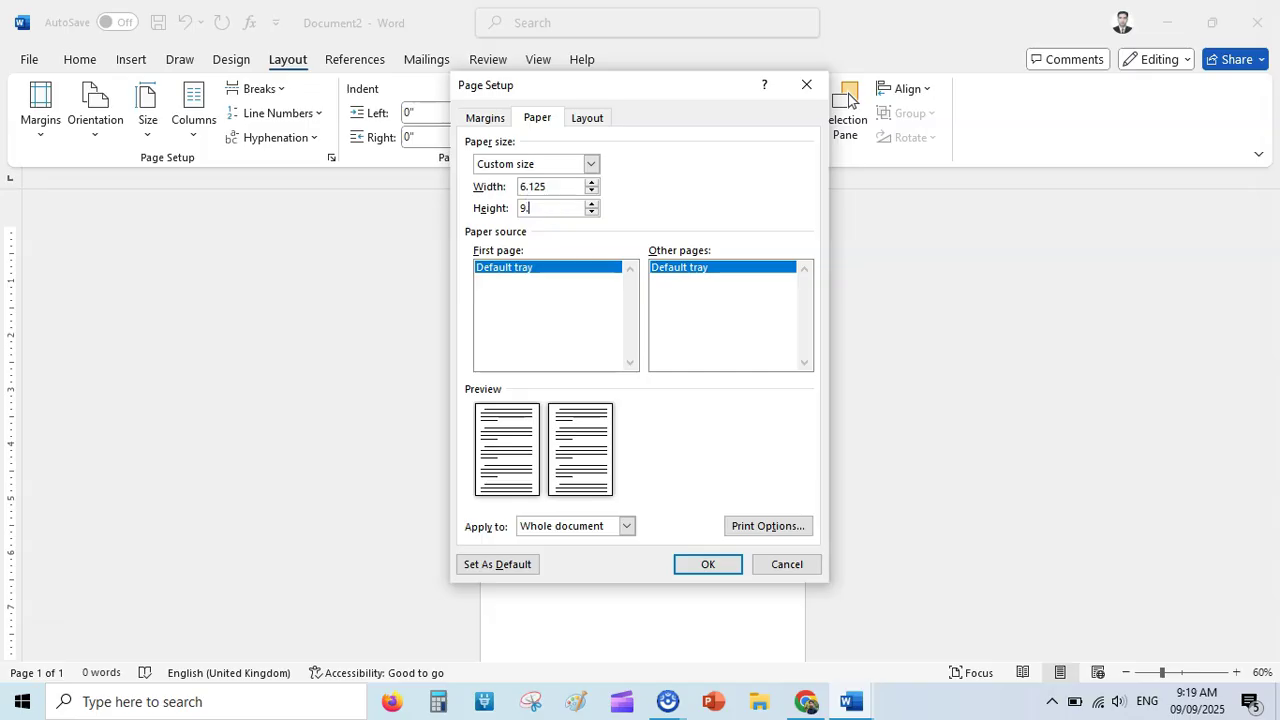
pyautogui.write('.25')
pyautogui.click(708, 564)
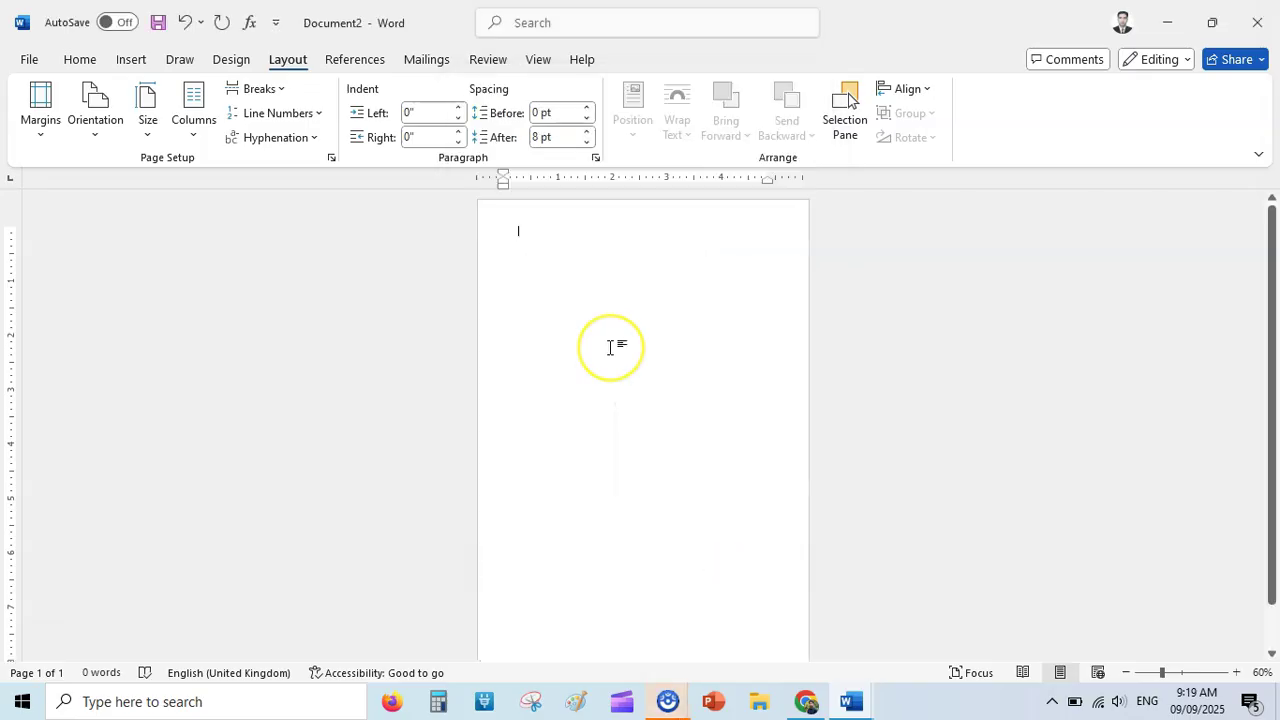
# - Bring up the Custom Margins settings, then return to the KDP trim-size help page
pyautogui.click(40, 115)
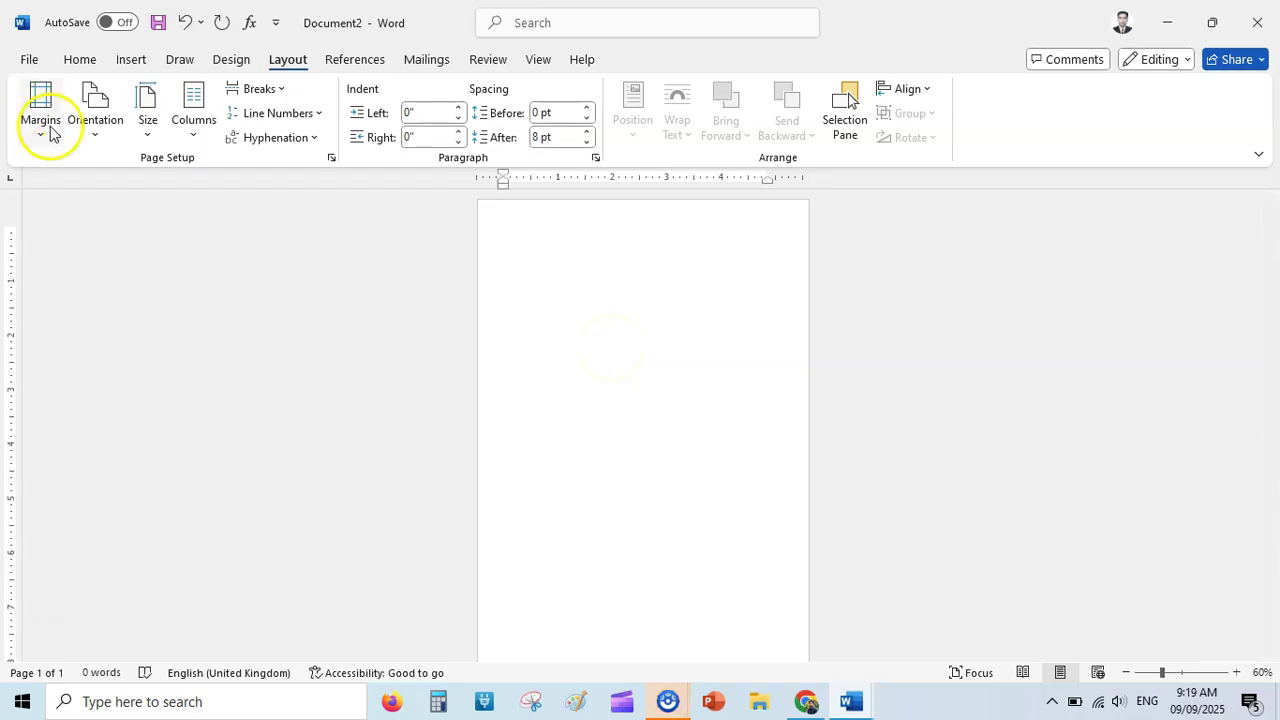
pyautogui.click(130, 562)
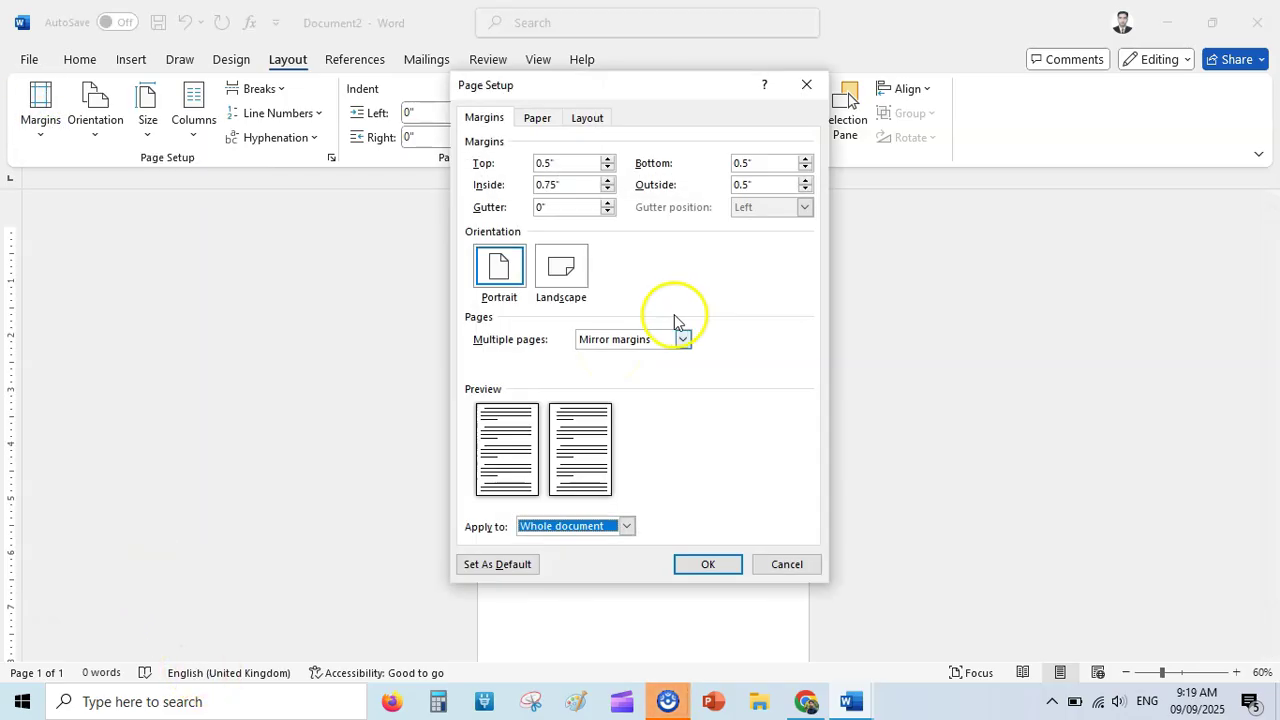
pyautogui.click(806, 701)
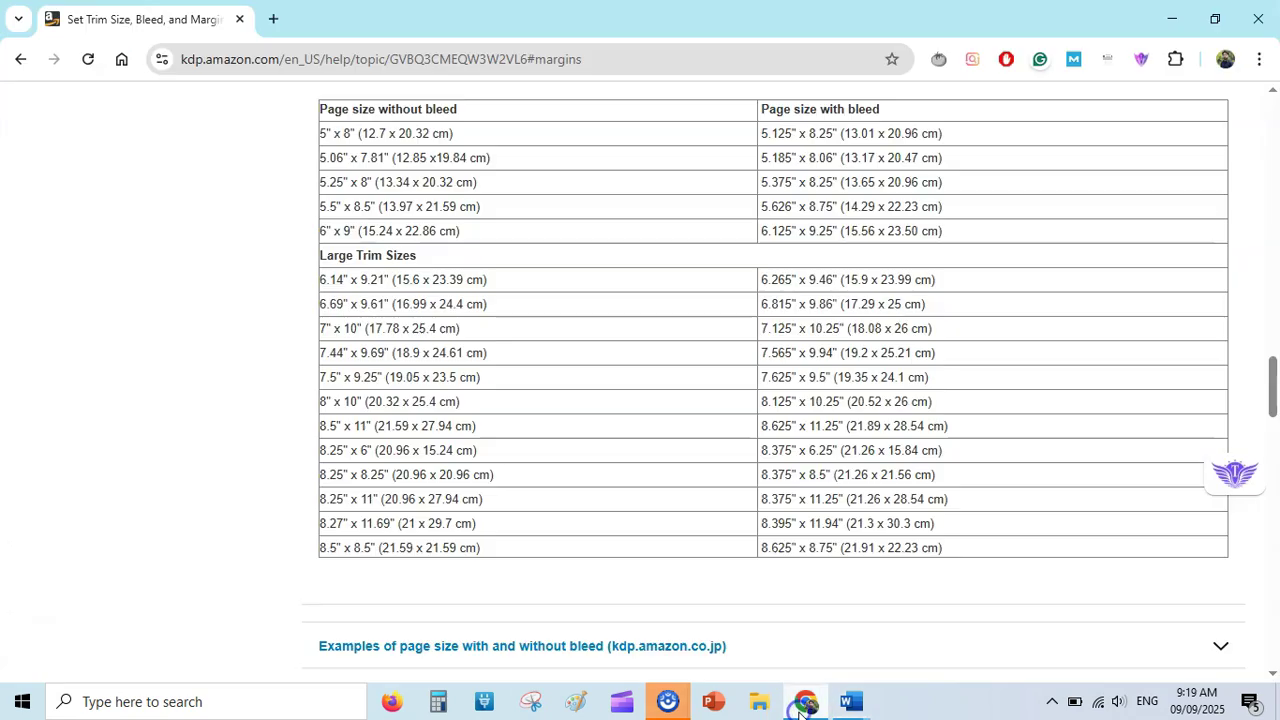
# - Scroll the KDP help page down to the minimum inside and outside margin table
pyautogui.scroll(-10, 1274, 497)
pyautogui.scroll(-7, 1274, 497)
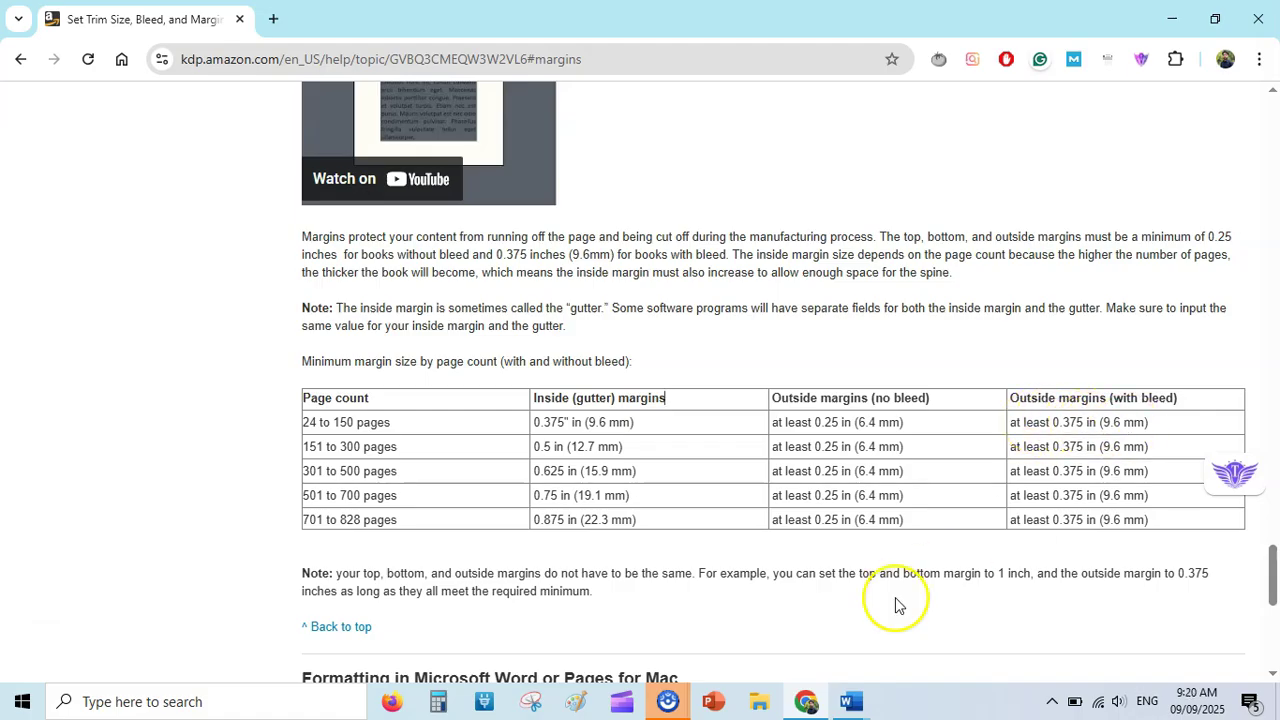
# - Enter 0.375-inch bottom and outside margins and apply them
pyautogui.click(851, 701)
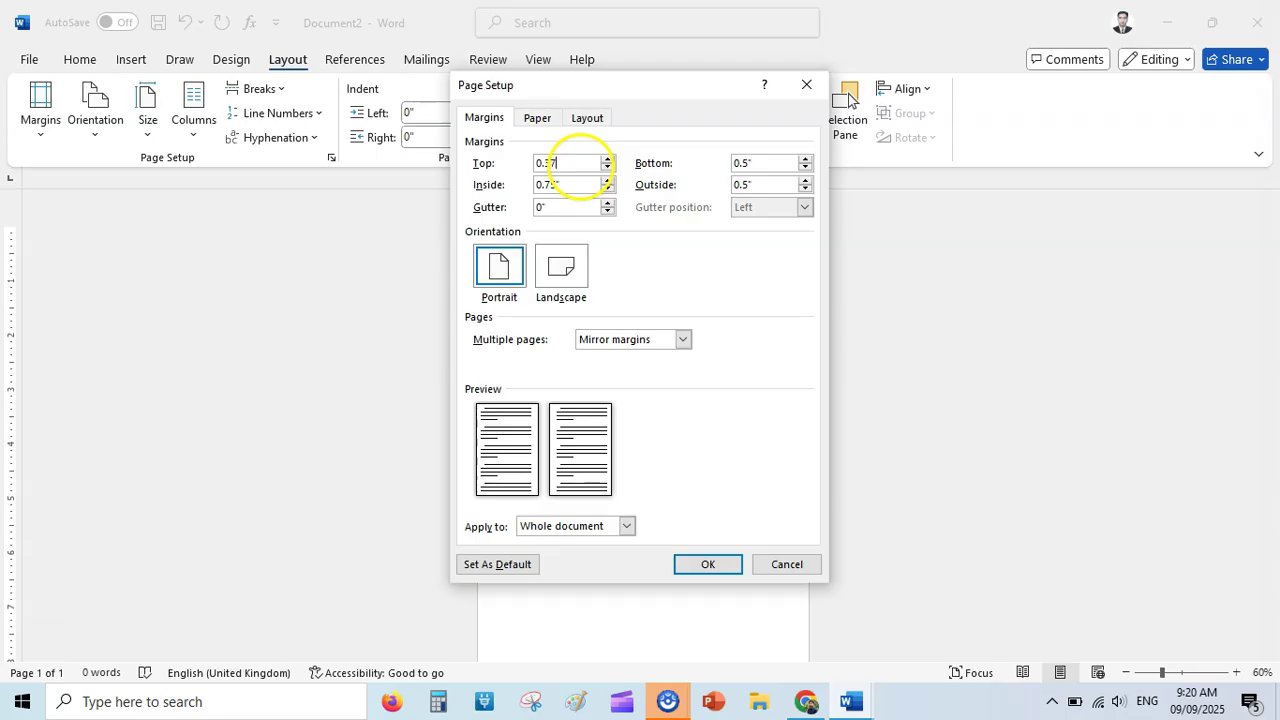
pyautogui.doubleClick(771, 163)
pyautogui.write('0.37')
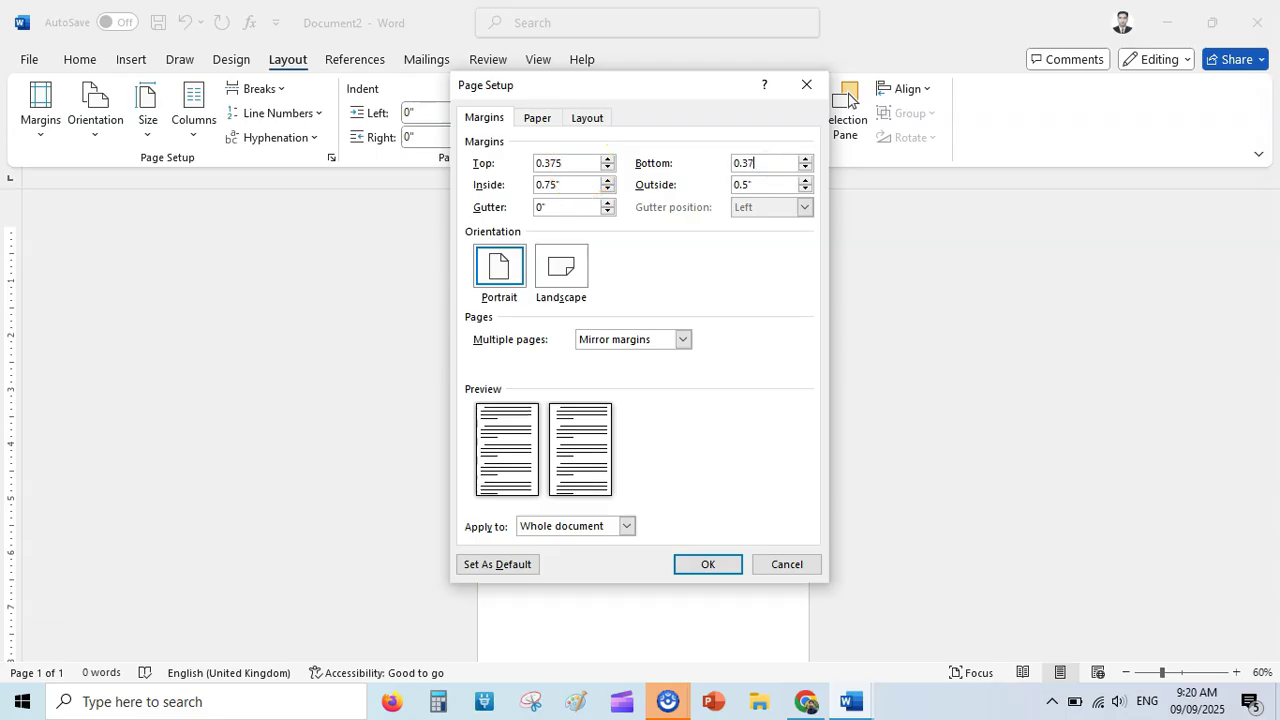
pyautogui.doubleClick(768, 184)
pyautogui.write('0.')
pyautogui.click(578, 184)
pyautogui.click(714, 566)
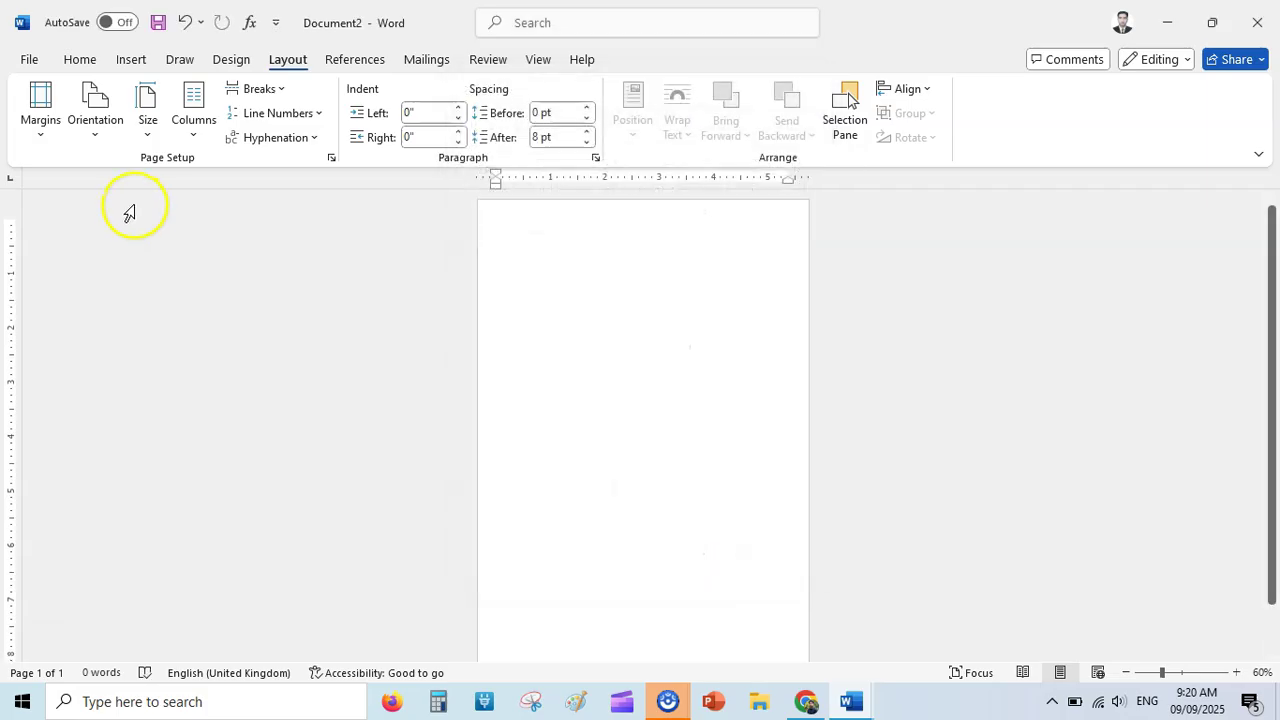
# - Revise the custom margins with a 0.5-inch top and adjusted bottom/outside values
pyautogui.click(45, 129)
pyautogui.click(100, 559)
pyautogui.click(582, 188)
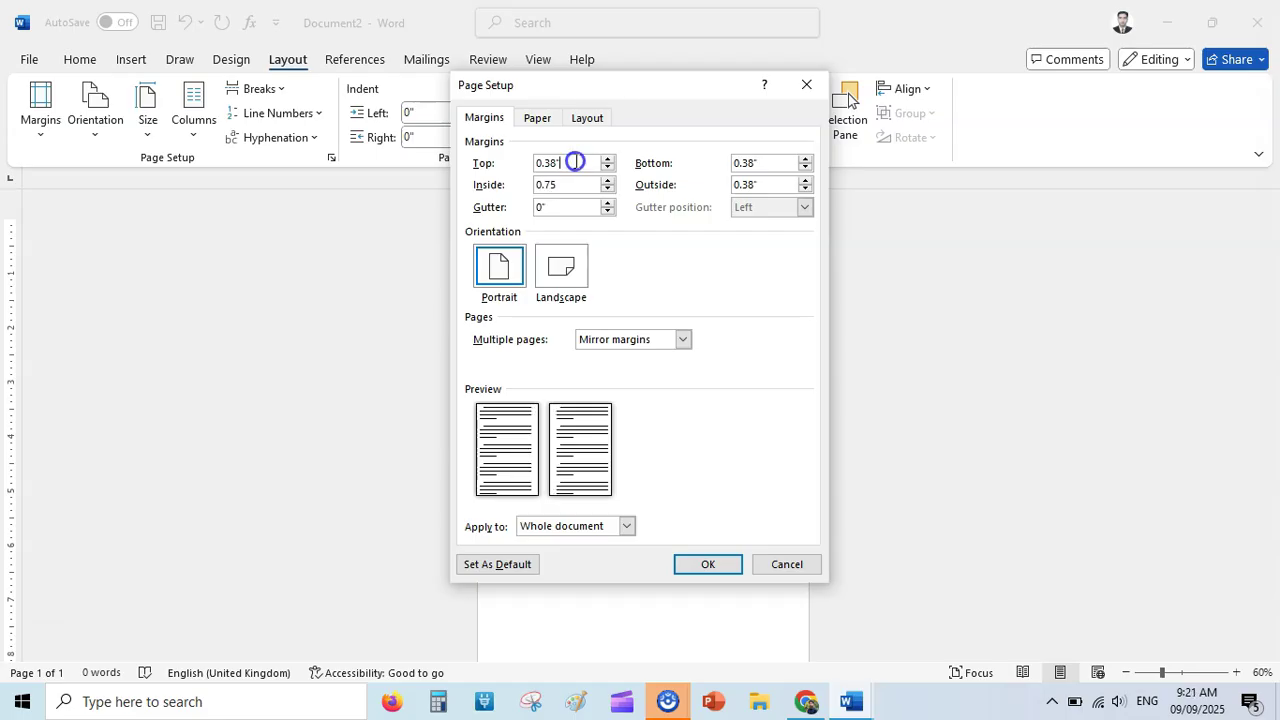
pyautogui.write('0.5')
pyautogui.click(780, 161)
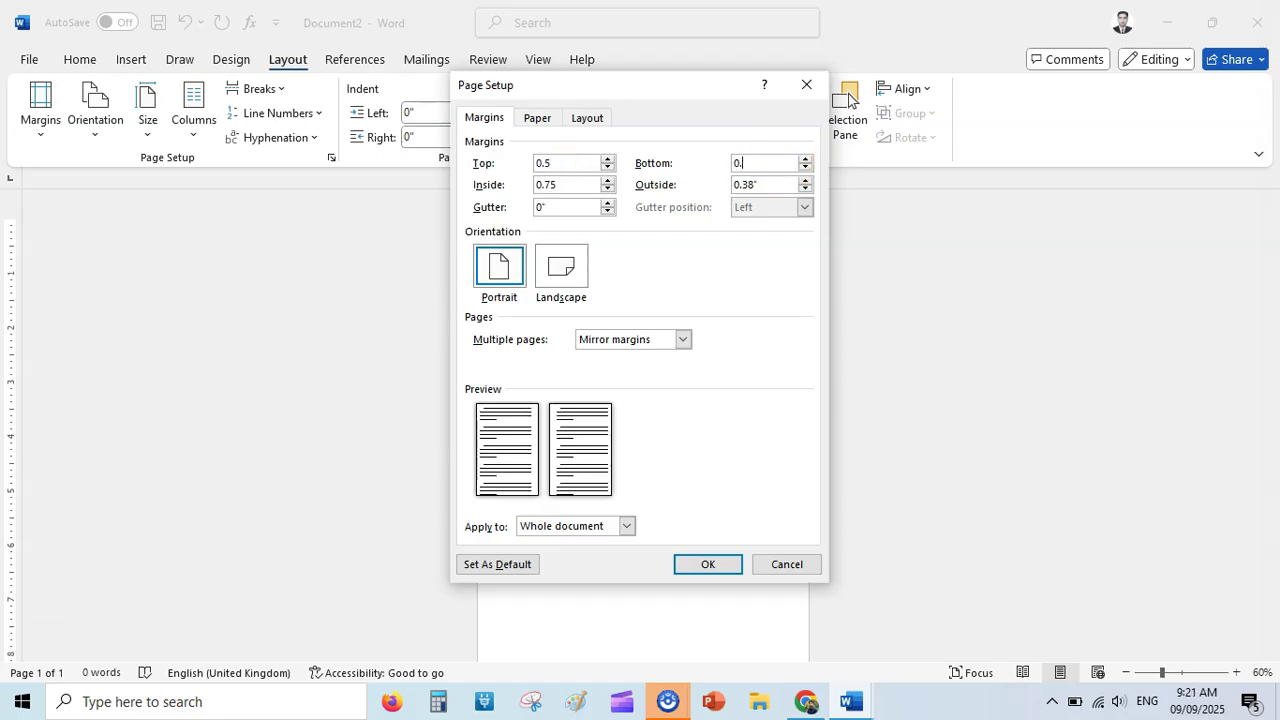
pyautogui.press('BackSpace')
pyautogui.press('BackSpace')
pyautogui.press('BackSpace')
pyautogui.click(720, 563)
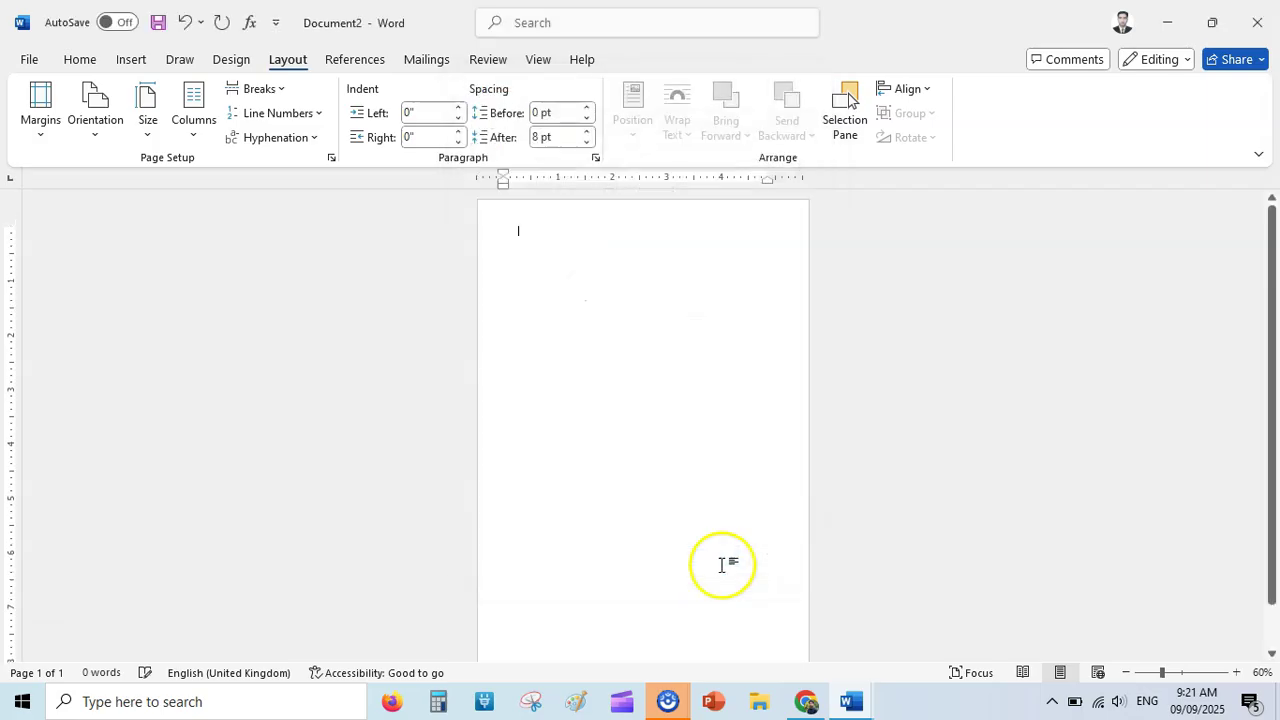
pyautogui.click(633, 288)
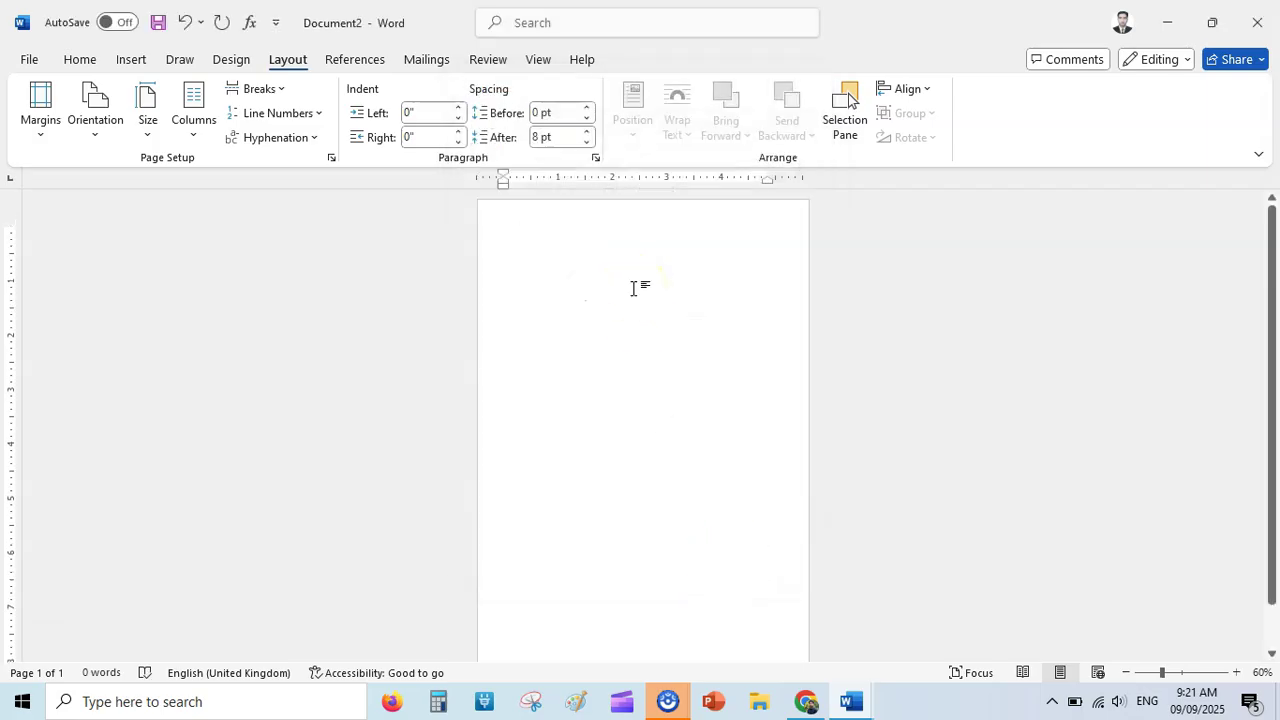
pyautogui.moveTo(633, 288); pyautogui.dragTo(555, 367)
pyautogui.moveTo(520, 300)
pyautogui.mouseDown()
pyautogui.moveTo(406, 329)
pyautogui.moveTo(541, 355)
pyautogui.mouseUp()
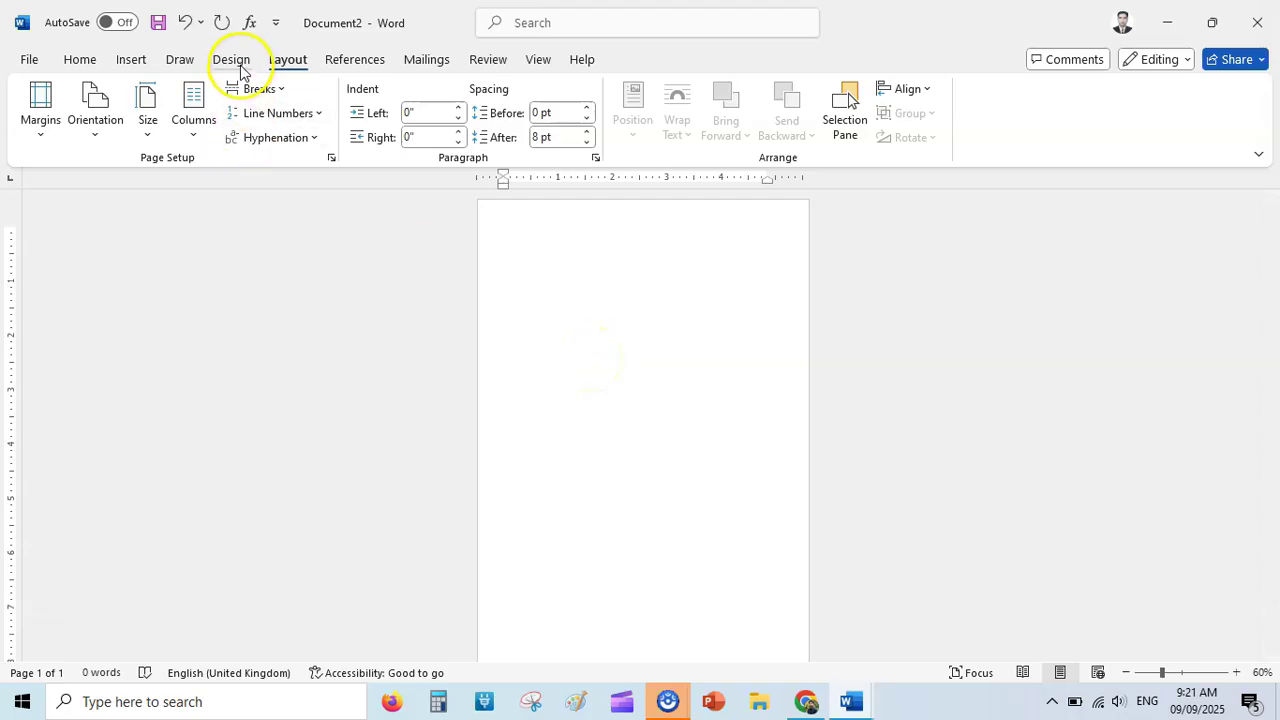
# - Draw a rectangle shape covering most of the page
pyautogui.click(131, 60)
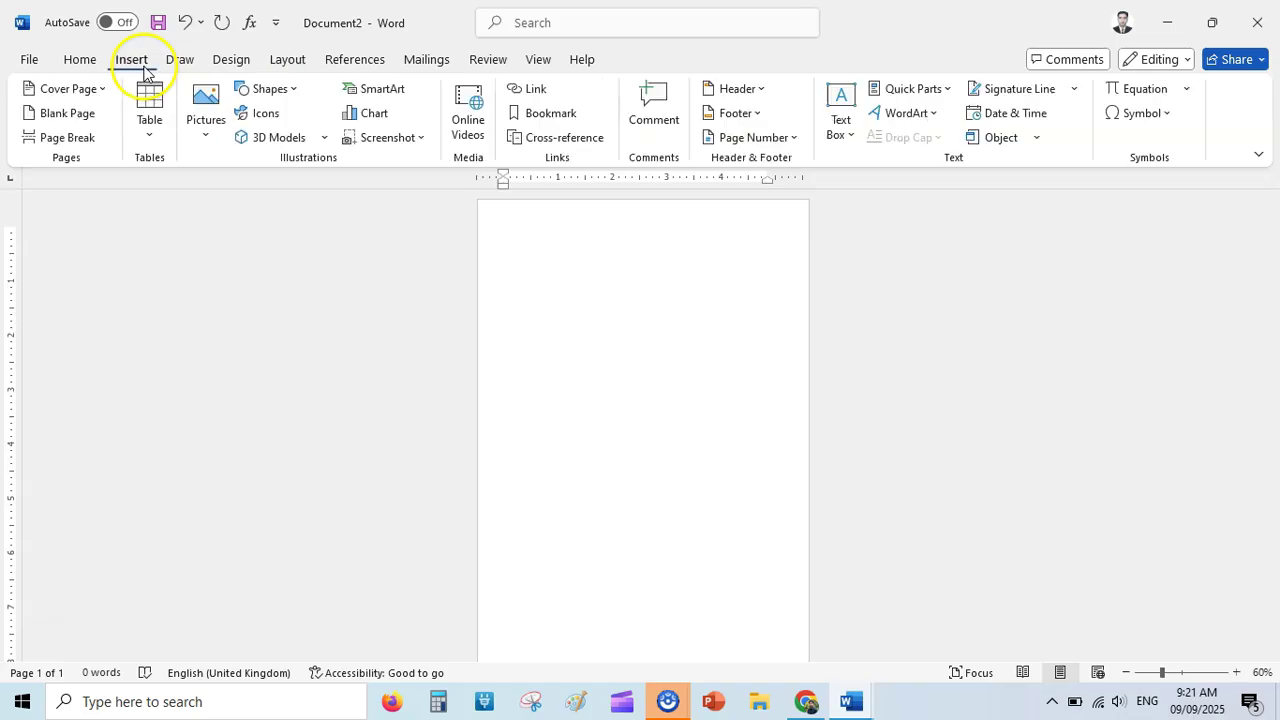
pyautogui.click(271, 91)
pyautogui.click(317, 143)
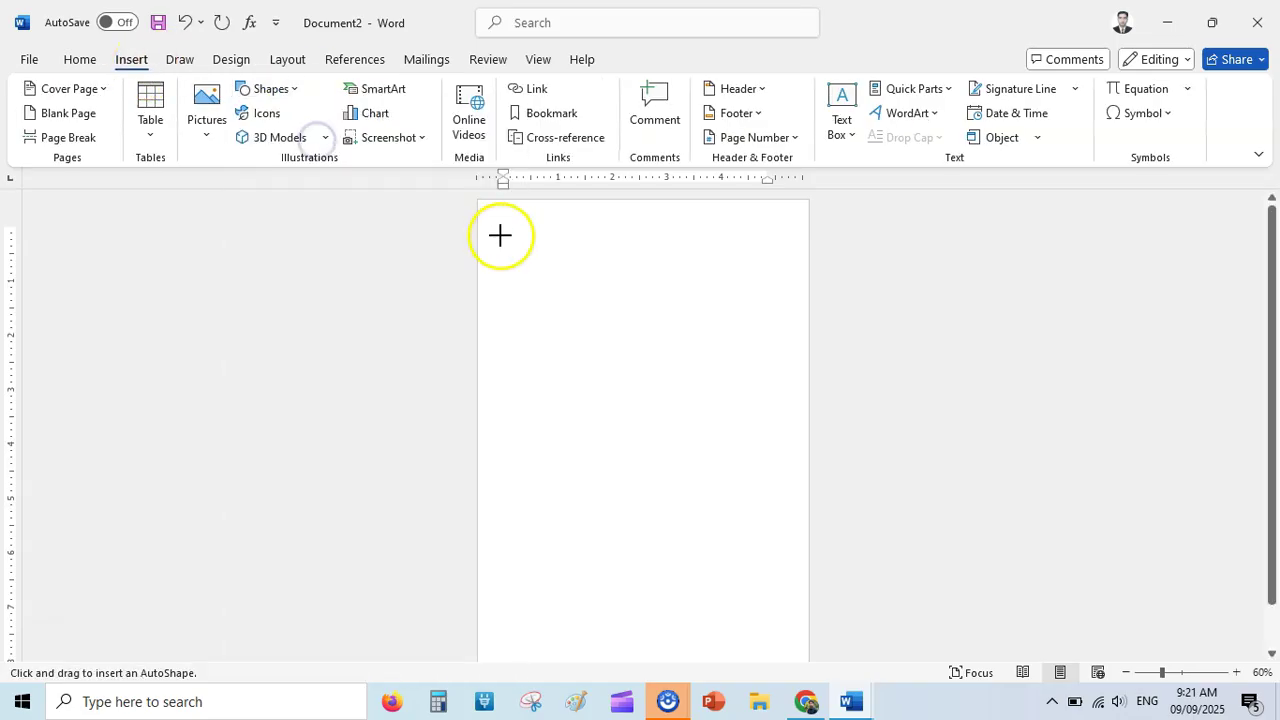
pyautogui.moveTo(514, 238); pyautogui.dragTo(779, 640)
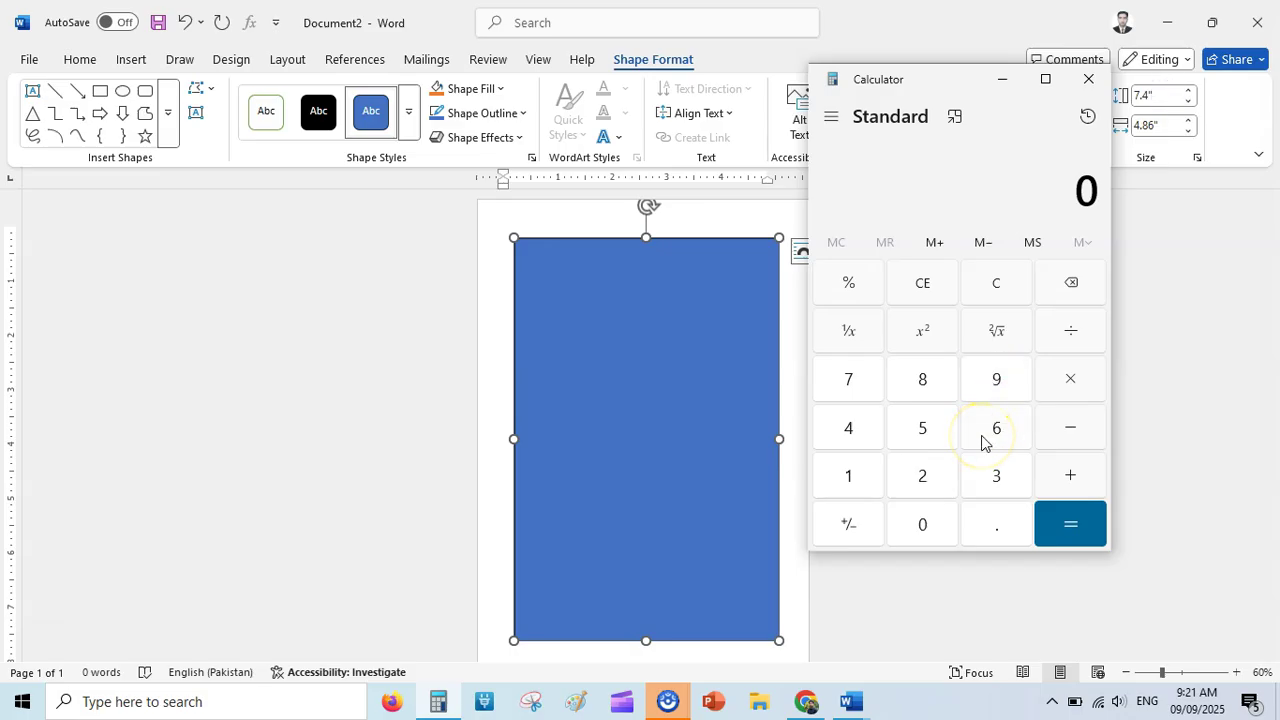
# - Calculate 9.25 − 0.5 − 0.5 = 8.25 in Calculator for the rectangle height
pyautogui.click(996, 382)
pyautogui.click(1002, 530)
pyautogui.click(924, 484)
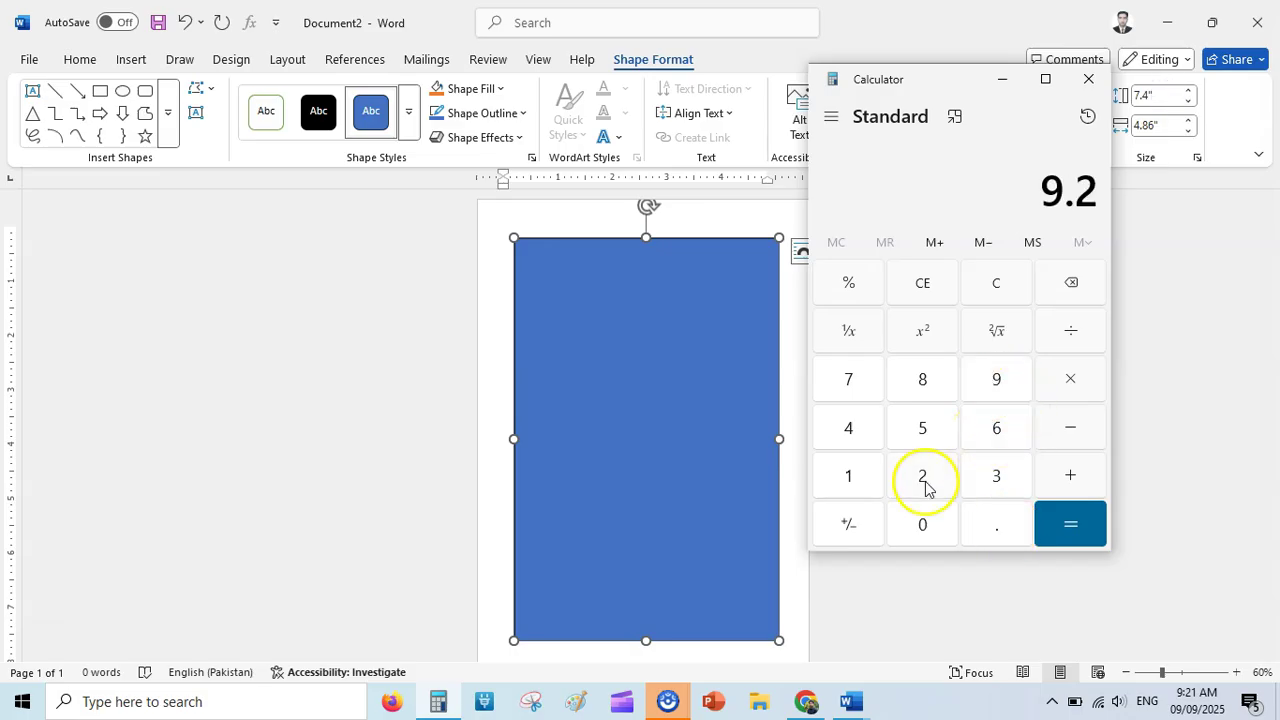
pyautogui.click(923, 420)
pyautogui.click(1067, 430)
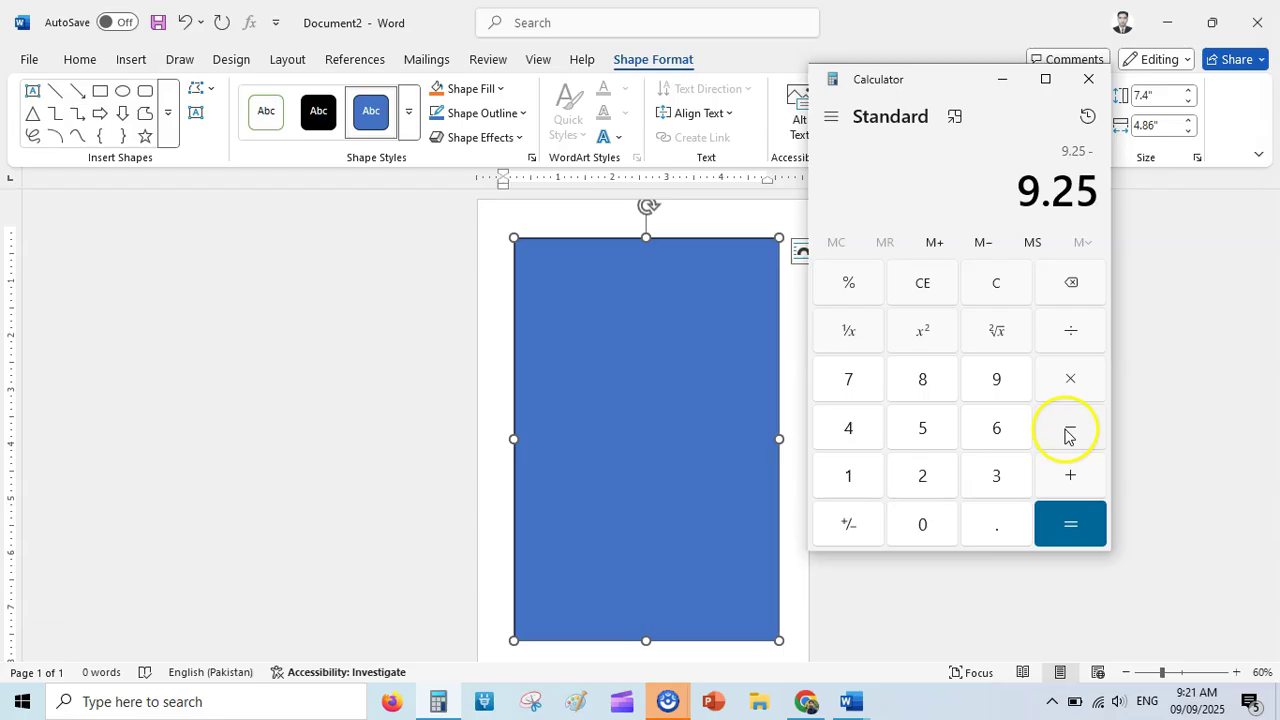
pyautogui.click(989, 535)
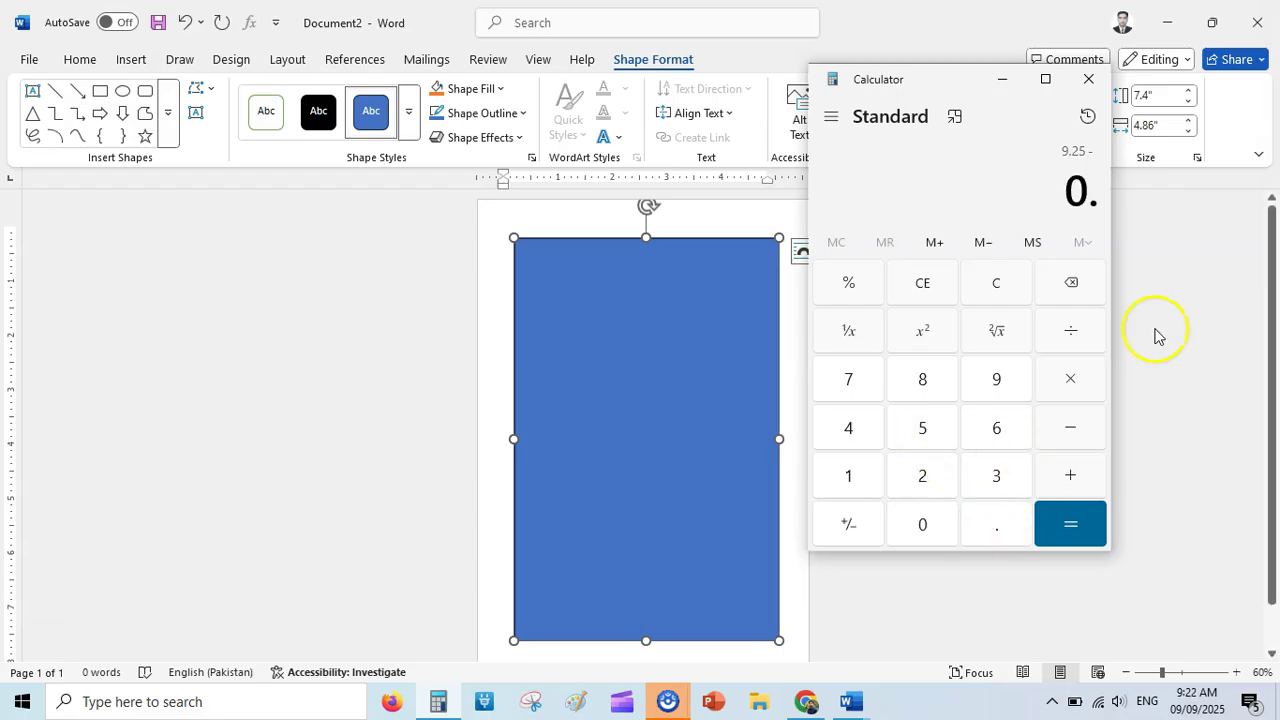
pyautogui.click(923, 428)
pyautogui.click(1062, 523)
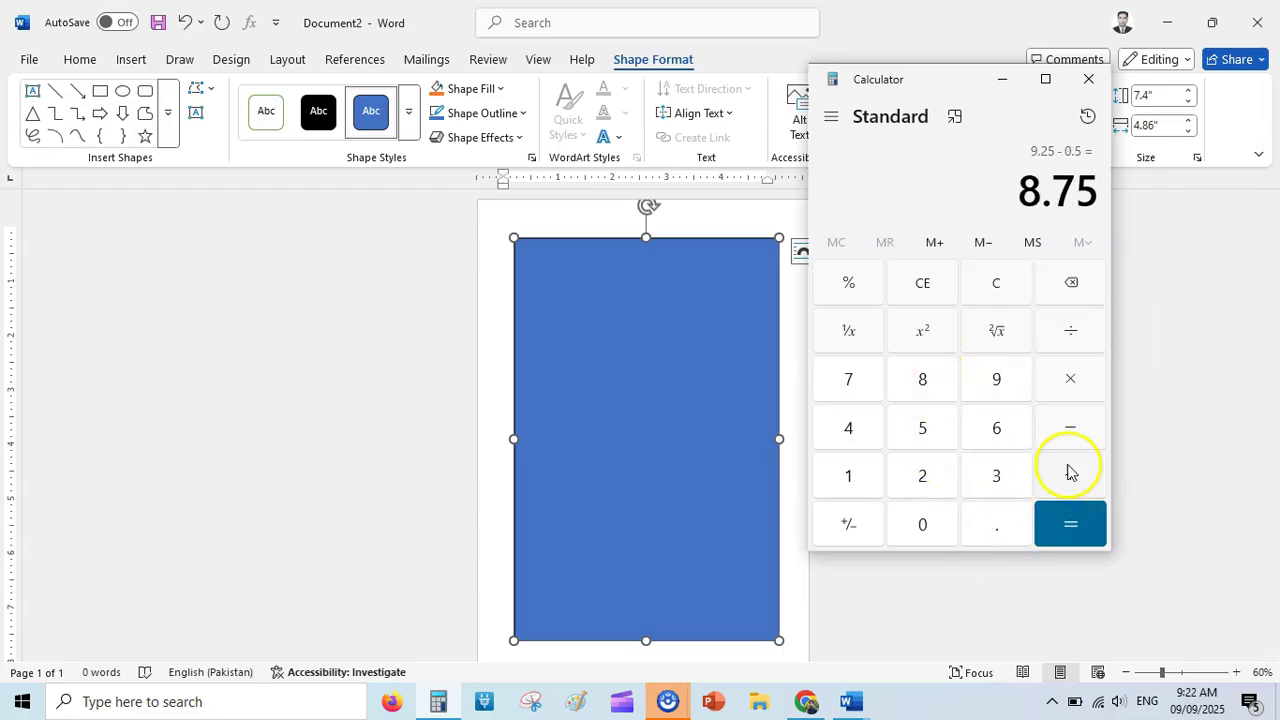
pyautogui.click(1070, 428)
pyautogui.click(994, 532)
pyautogui.click(931, 440)
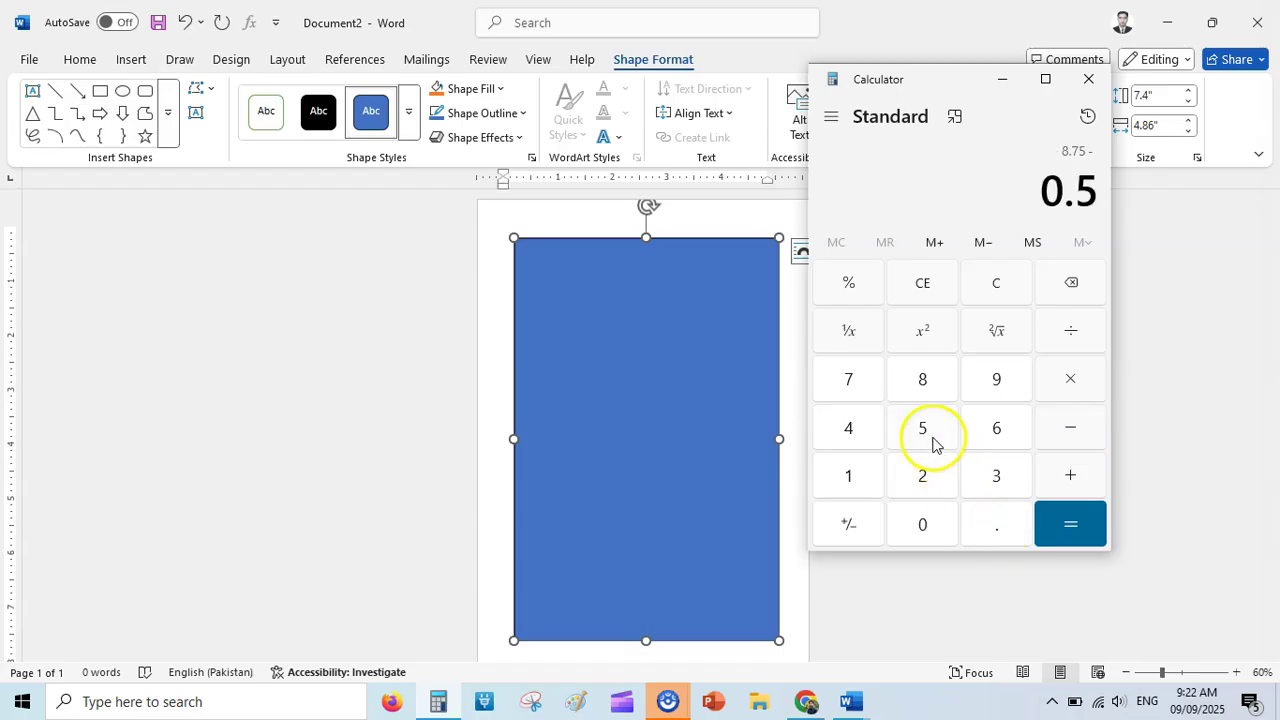
pyautogui.click(1088, 522)
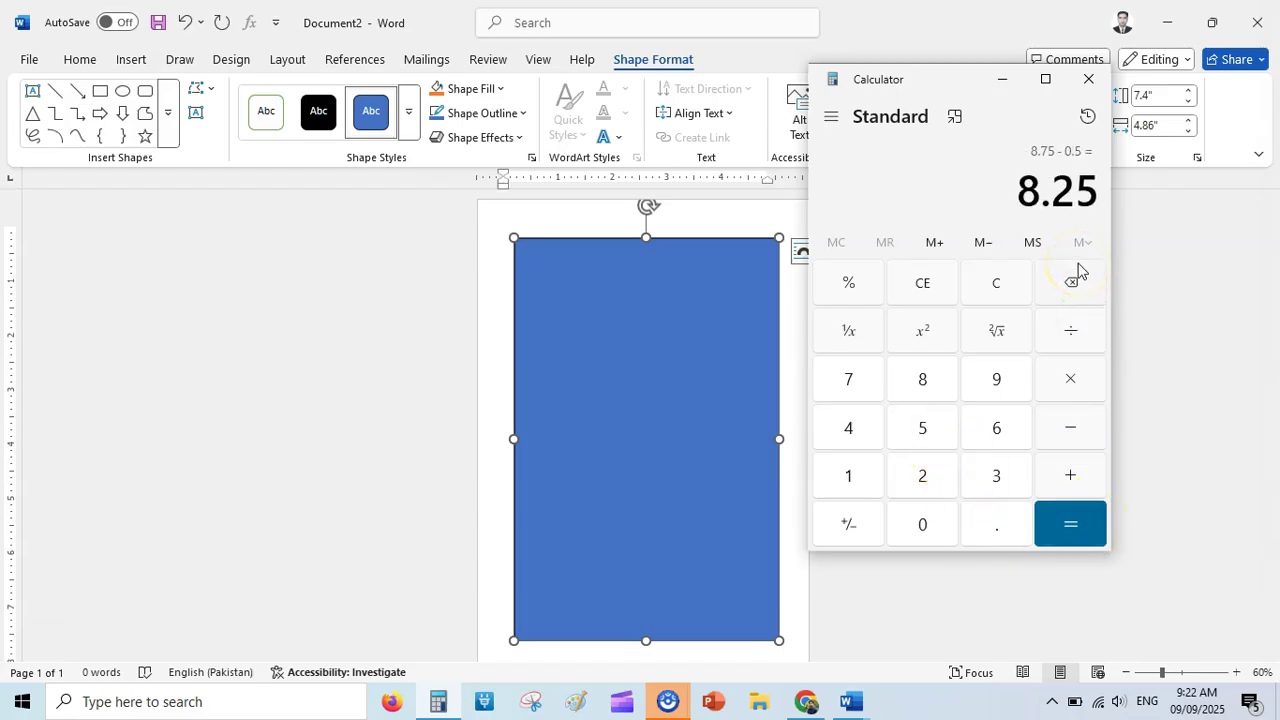
pyautogui.click(1003, 78)
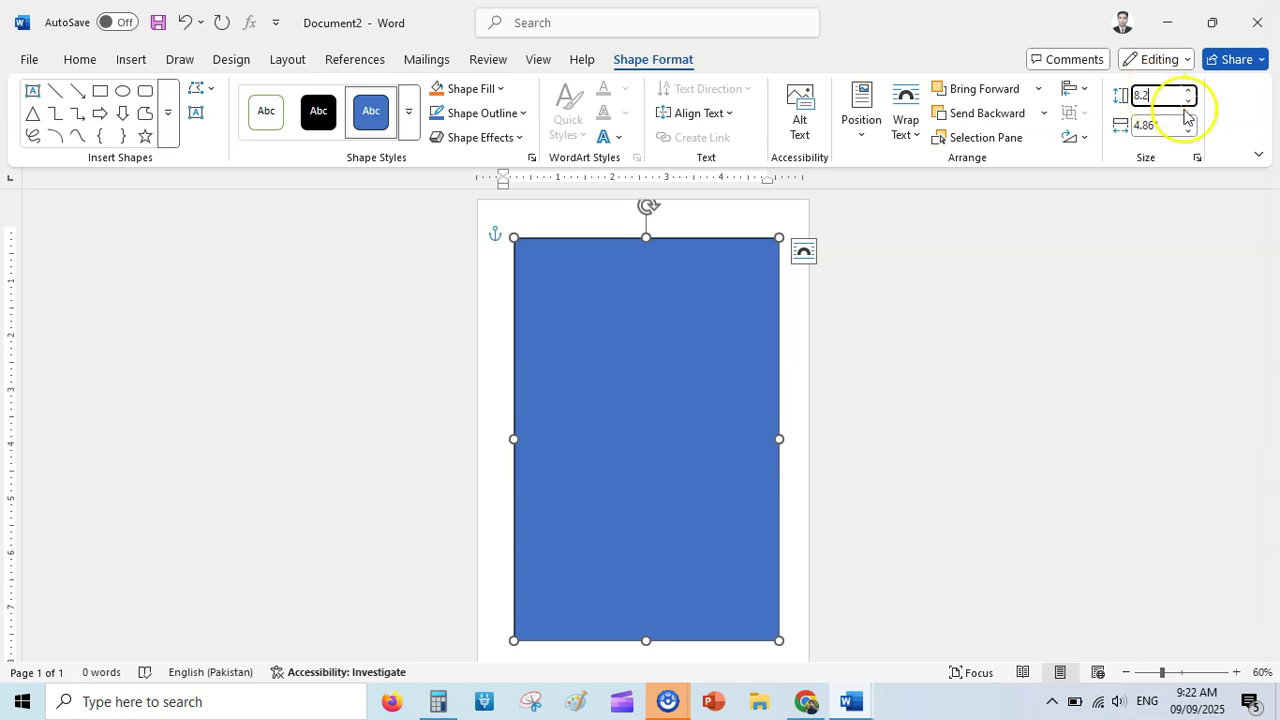
# - Set the rectangle's shape height to 8.25 inches
pyautogui.write('5')
pyautogui.press('Return')
pyautogui.click(711, 371)
pyautogui.click(690, 377)
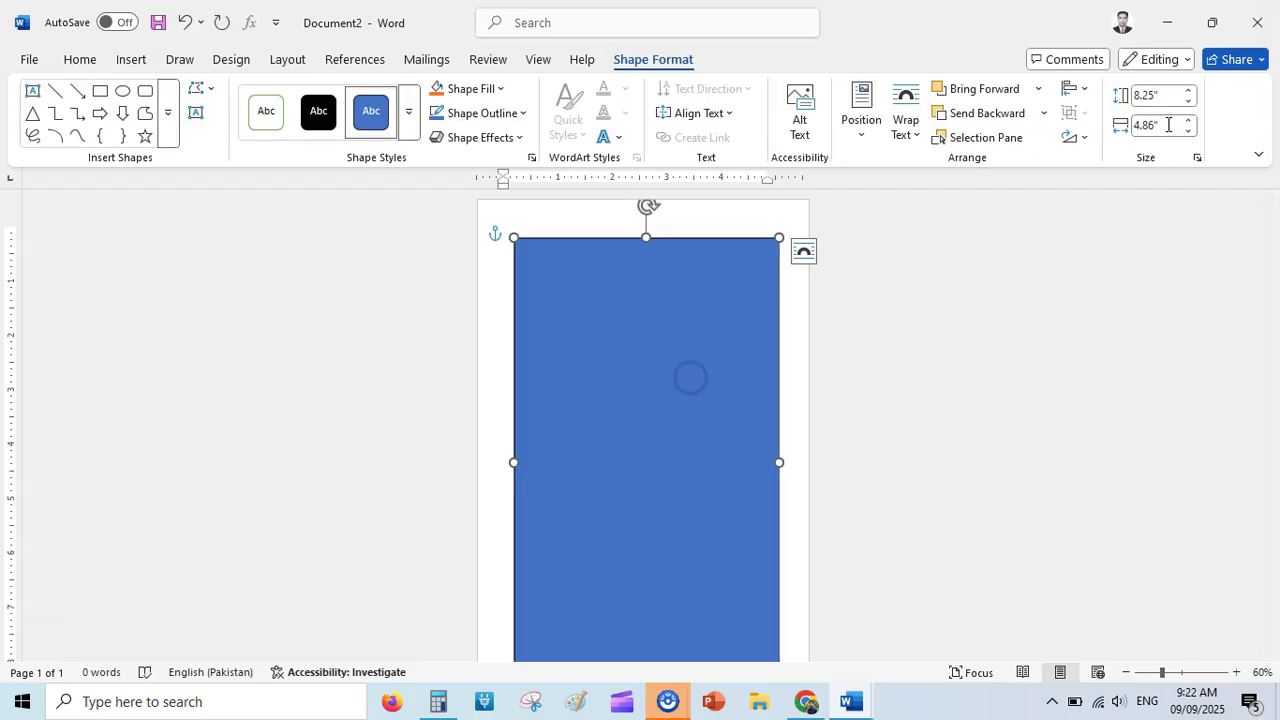
# - Calculate 6.125 − 0.75 − 0.5 = 4.875 in Calculator for the rectangle width
pyautogui.click(438, 701)
pyautogui.press('Escape')
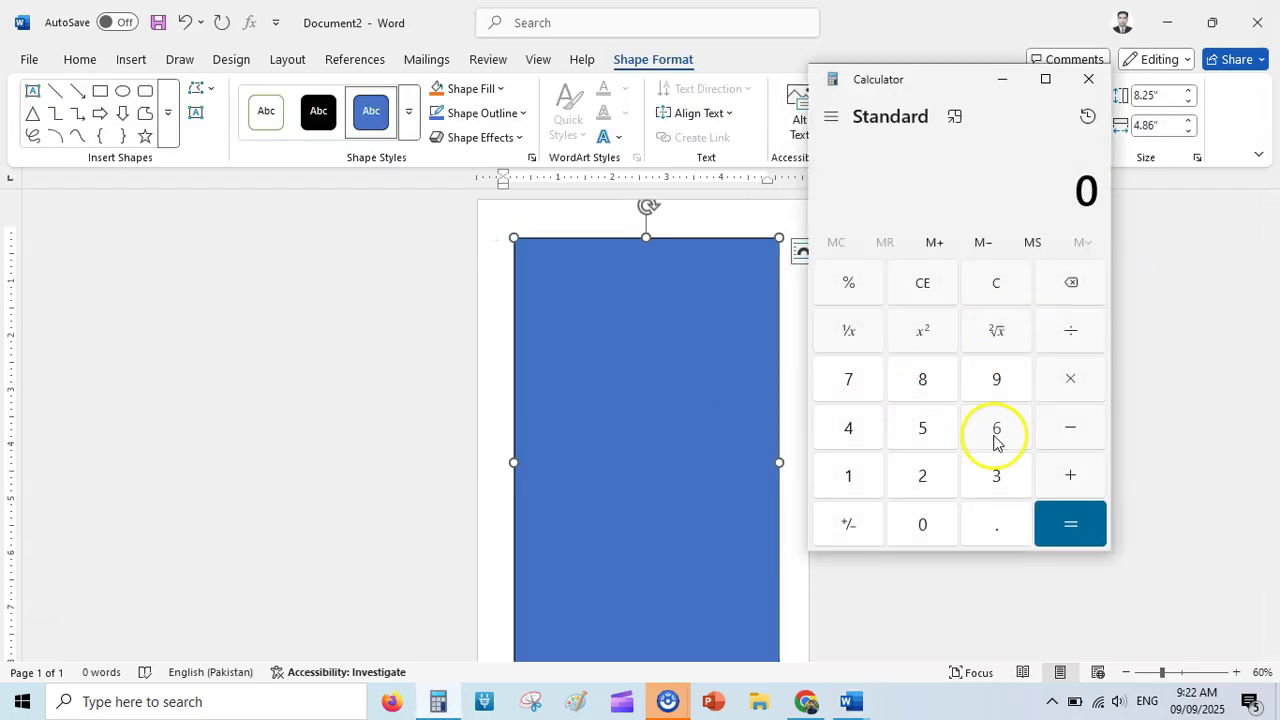
pyautogui.click(994, 441)
pyautogui.click(994, 523)
pyautogui.click(852, 490)
pyautogui.click(917, 486)
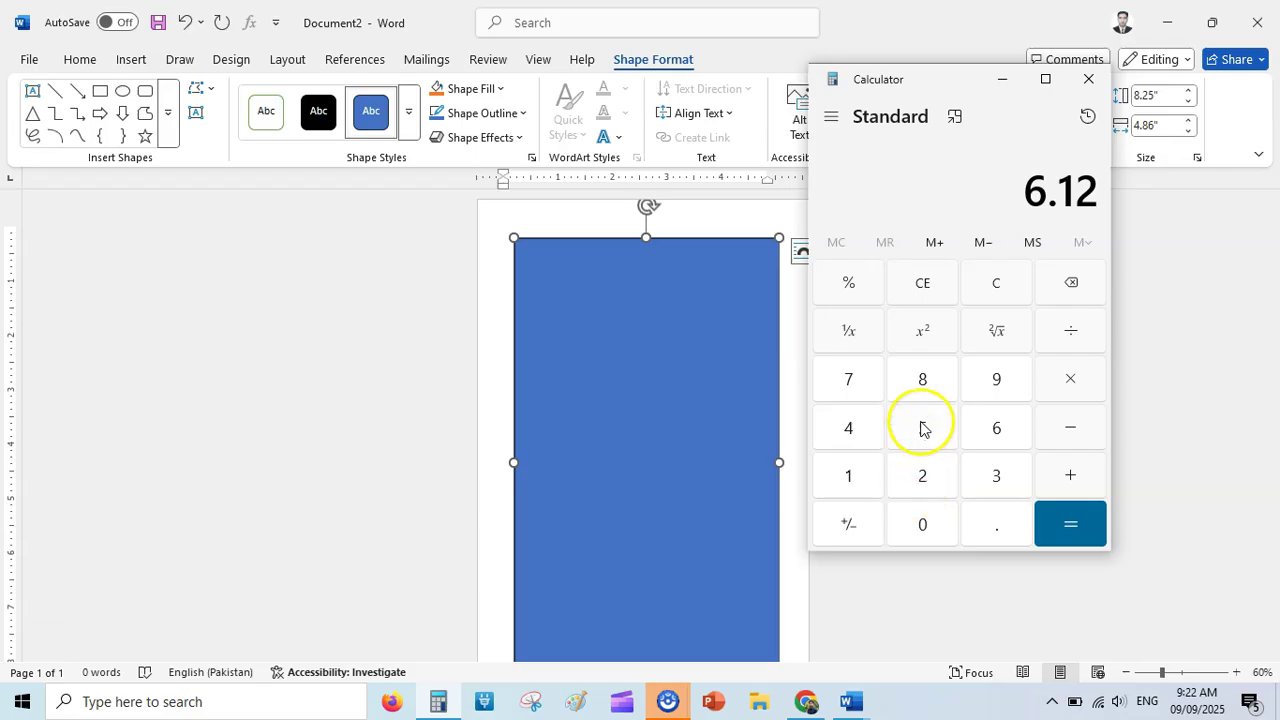
pyautogui.click(922, 428)
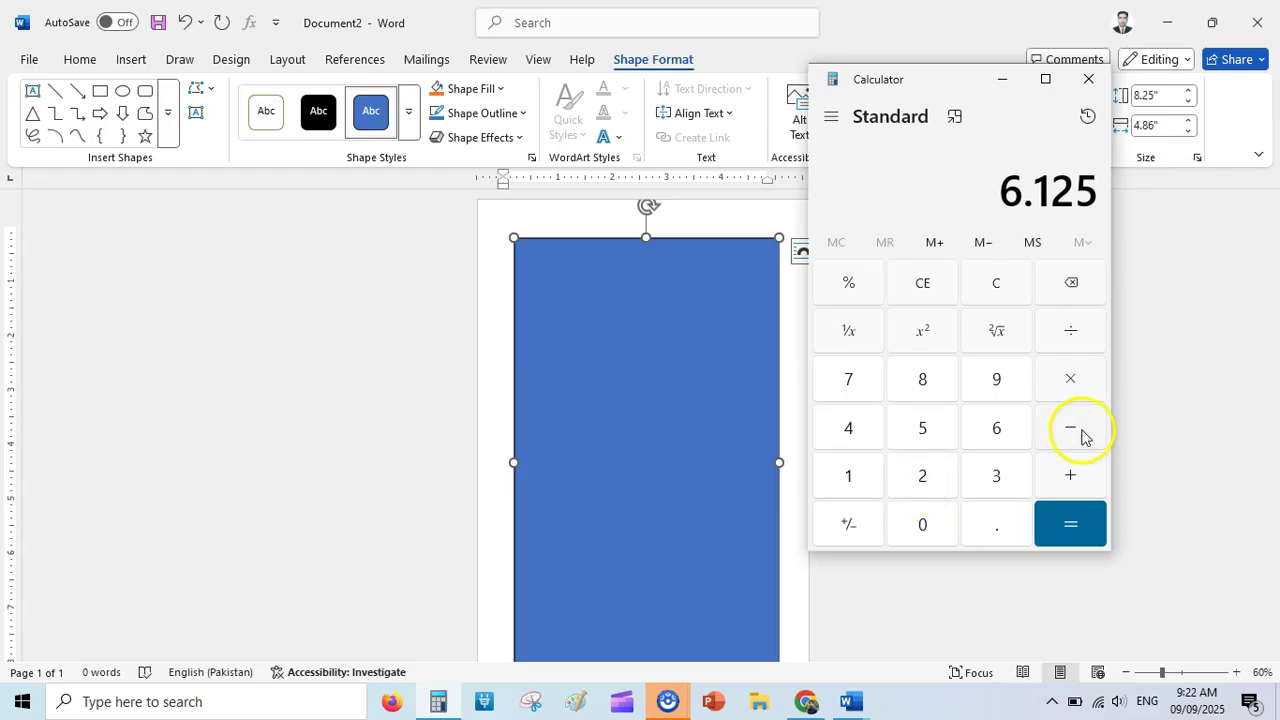
pyautogui.click(998, 527)
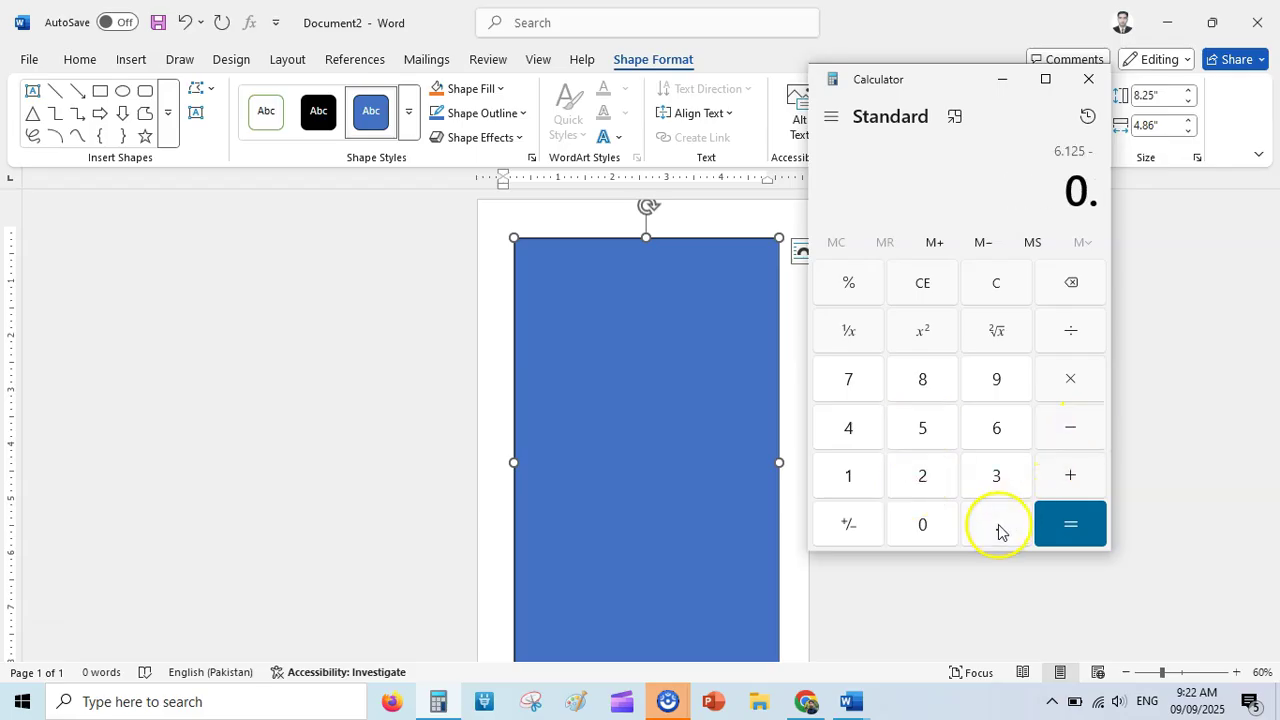
pyautogui.click(852, 381)
pyautogui.click(916, 434)
pyautogui.click(1068, 523)
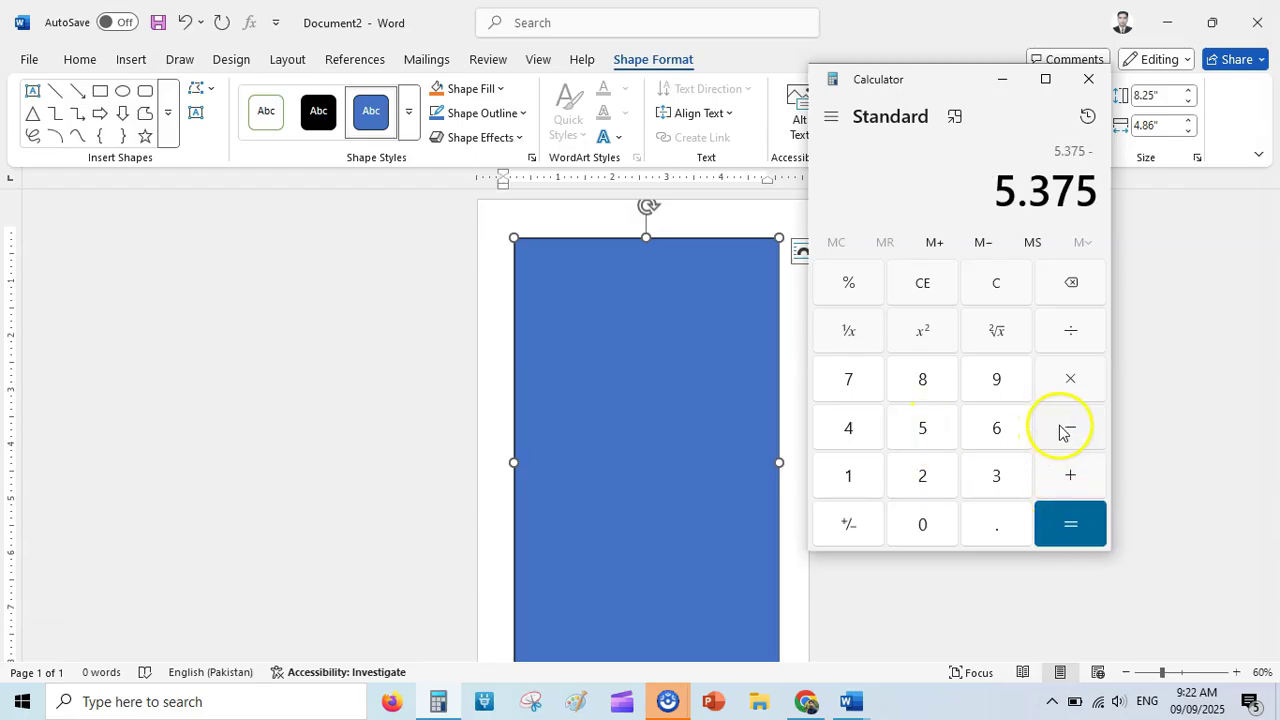
pyautogui.click(997, 525)
pyautogui.click(922, 428)
pyautogui.click(1068, 524)
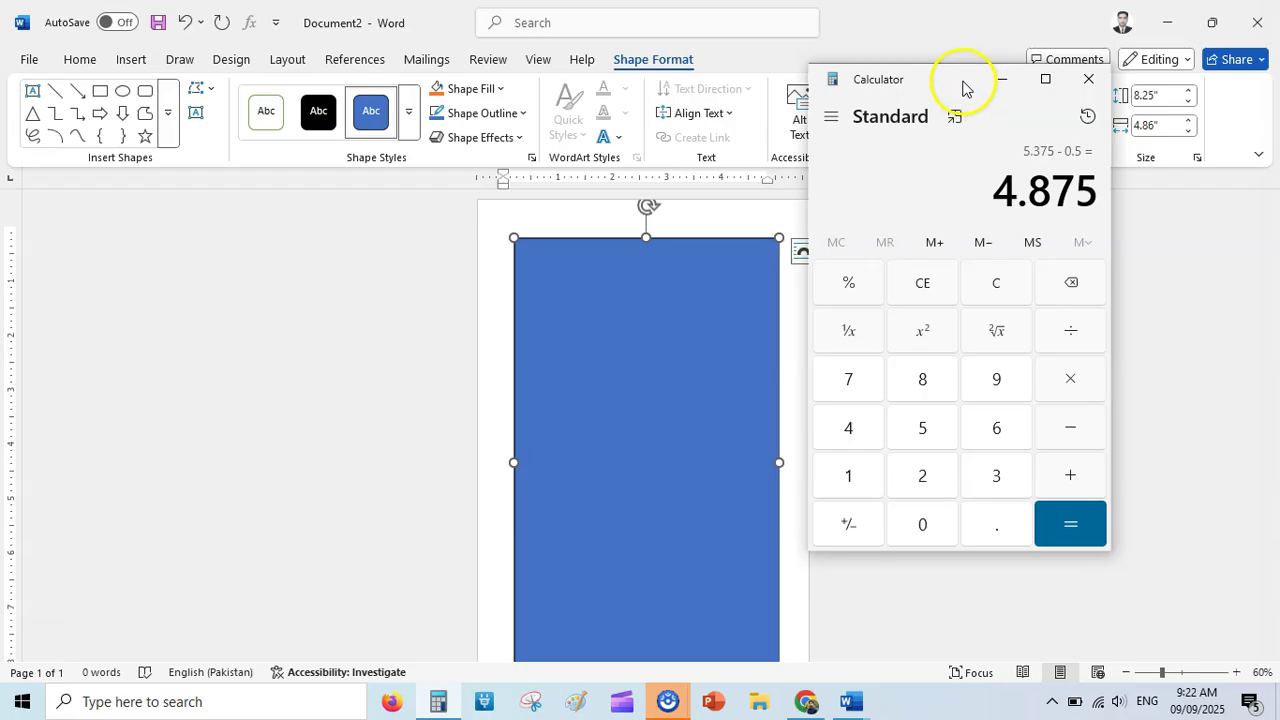
pyautogui.moveTo(963, 86); pyautogui.dragTo(792, 100)
pyautogui.click(1163, 125)
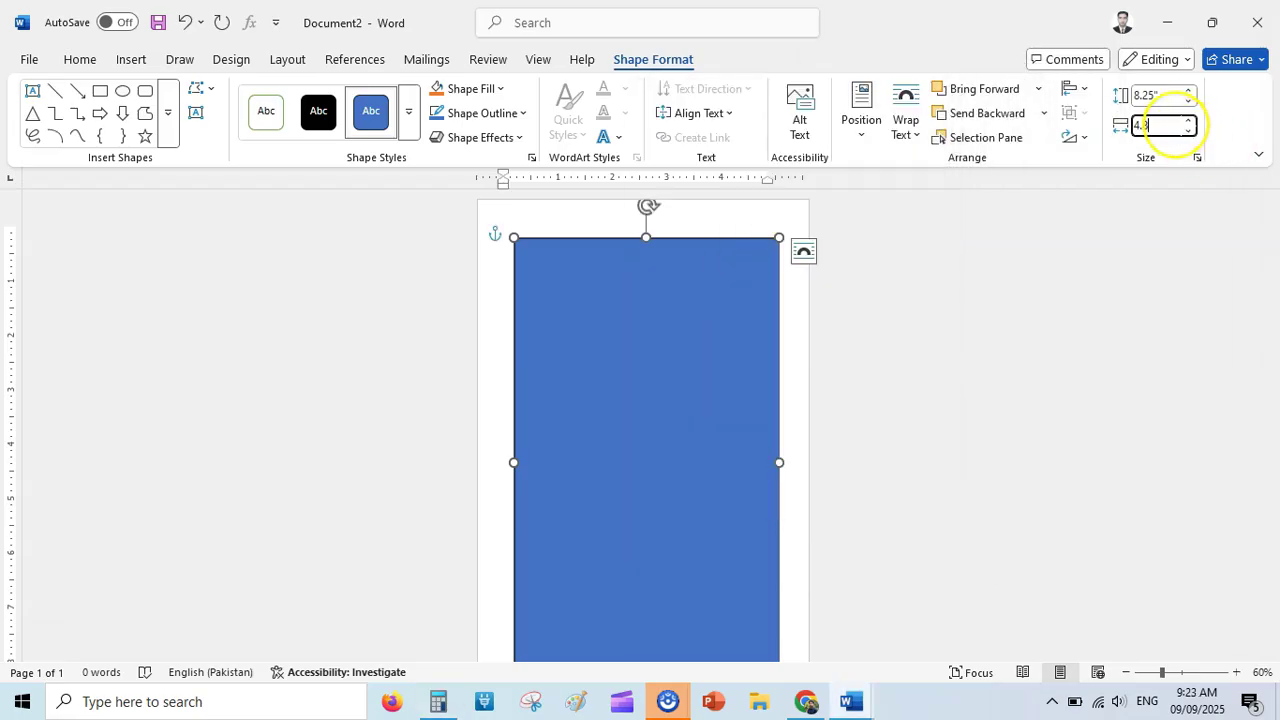
# - Set the rectangle width to 4.88 inches and centre it horizontally and vertically
pyautogui.write('8')
pyautogui.press('Return')
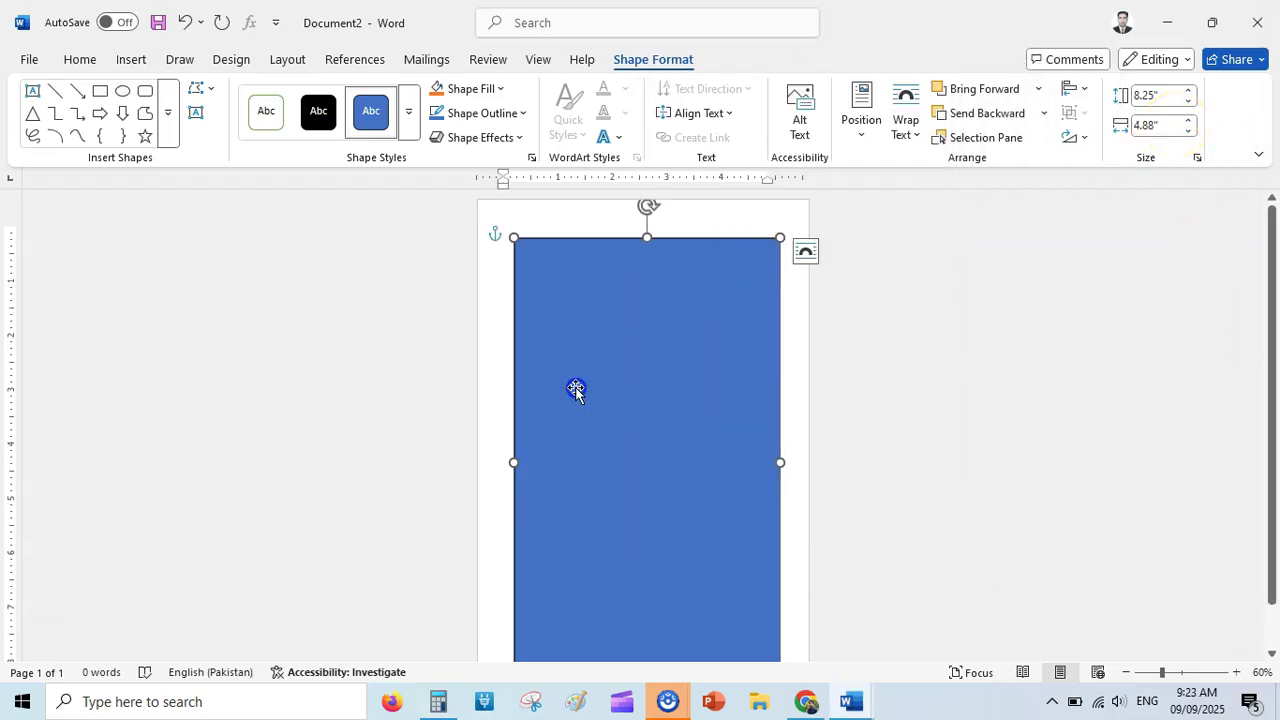
pyautogui.click(1088, 88)
pyautogui.click(1124, 140)
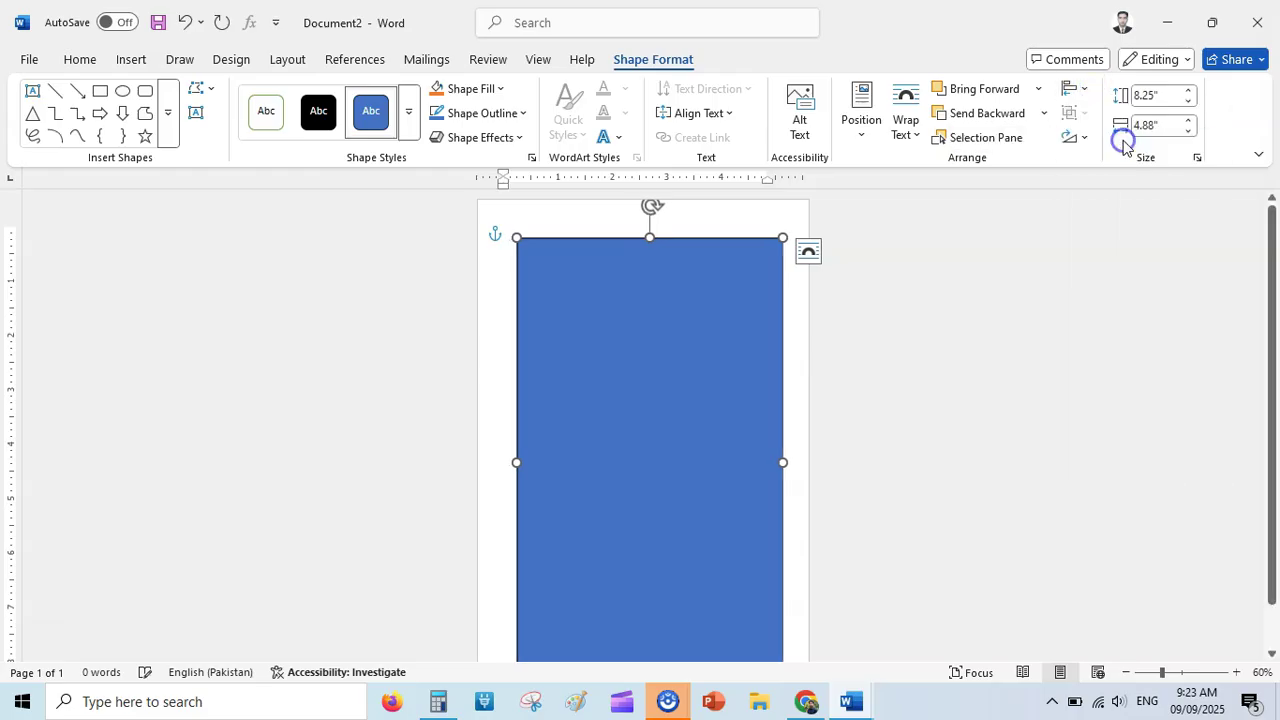
pyautogui.click(1074, 90)
pyautogui.click(1113, 222)
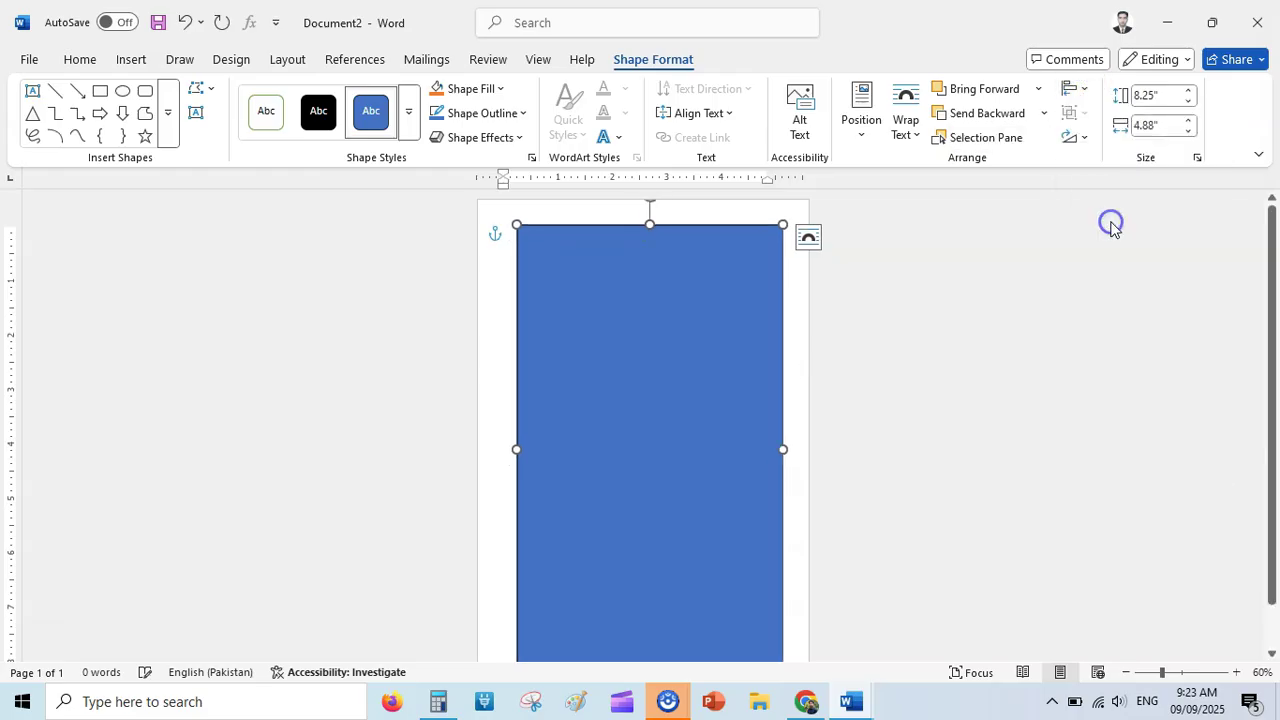
# - Give the rectangle No Fill and a dashed outline
pyautogui.click(1200, 270)
pyautogui.click(622, 340)
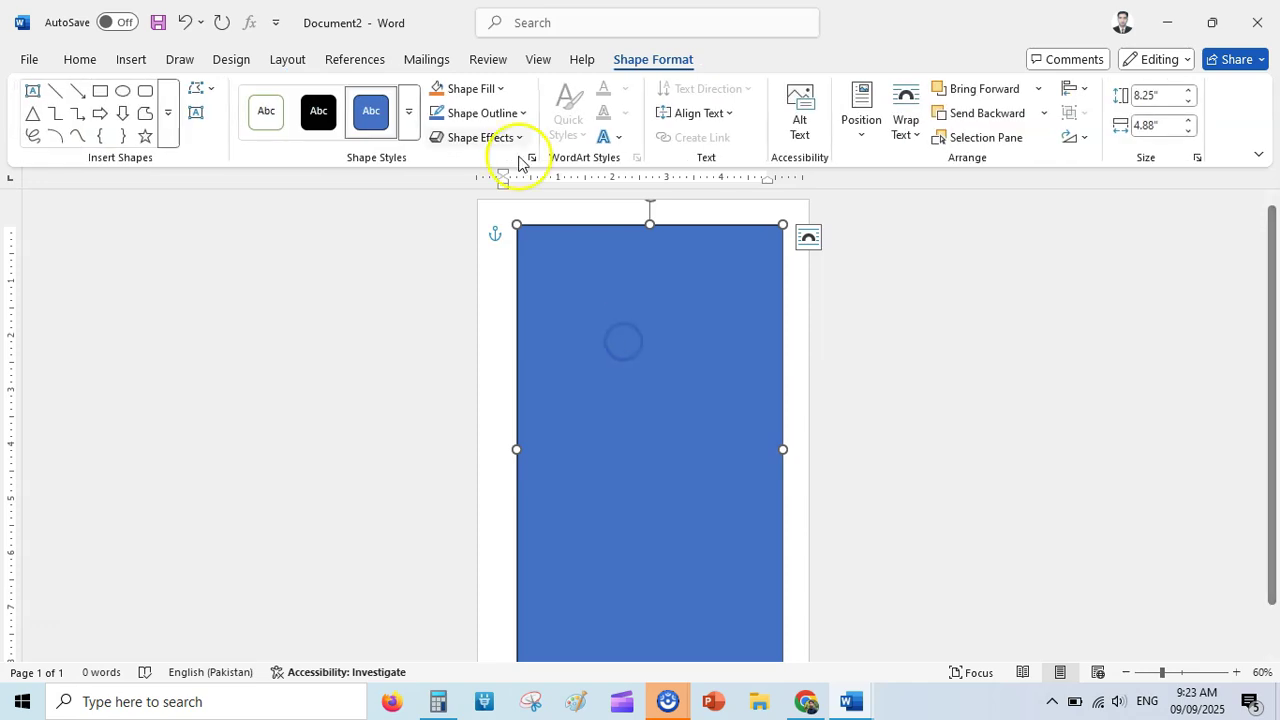
pyautogui.click(498, 89)
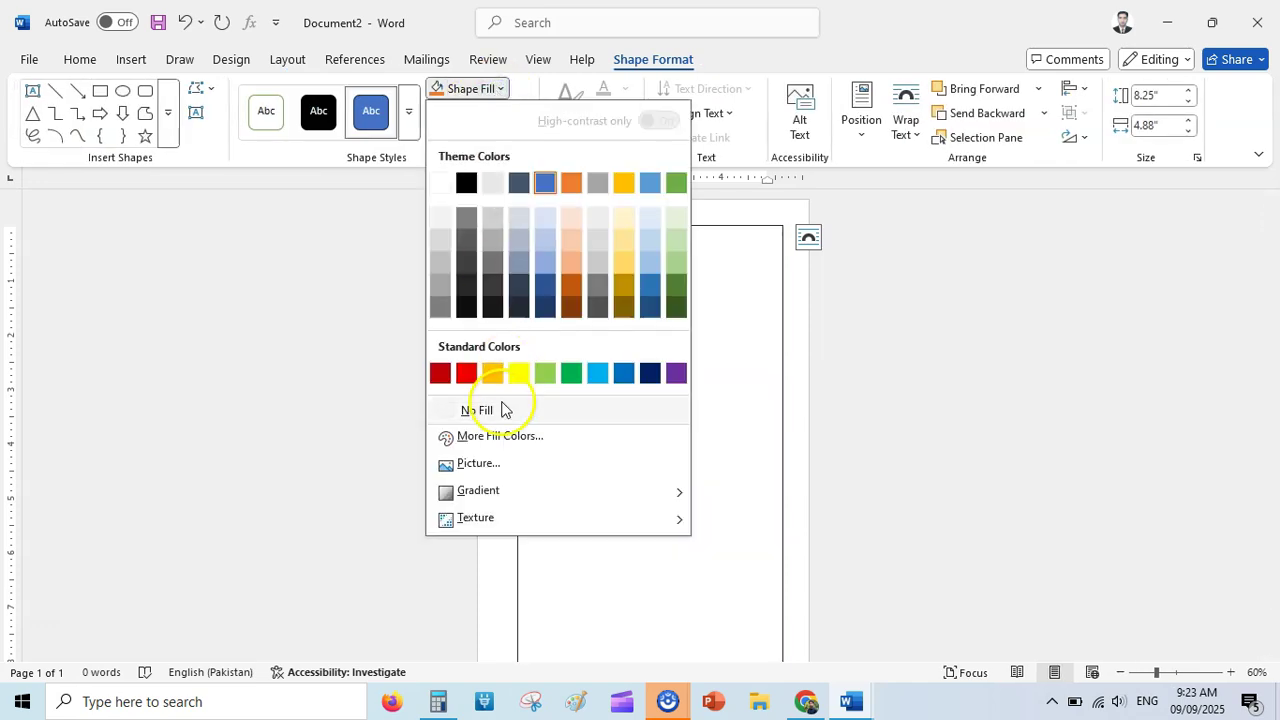
pyautogui.click(500, 410)
pyautogui.click(483, 113)
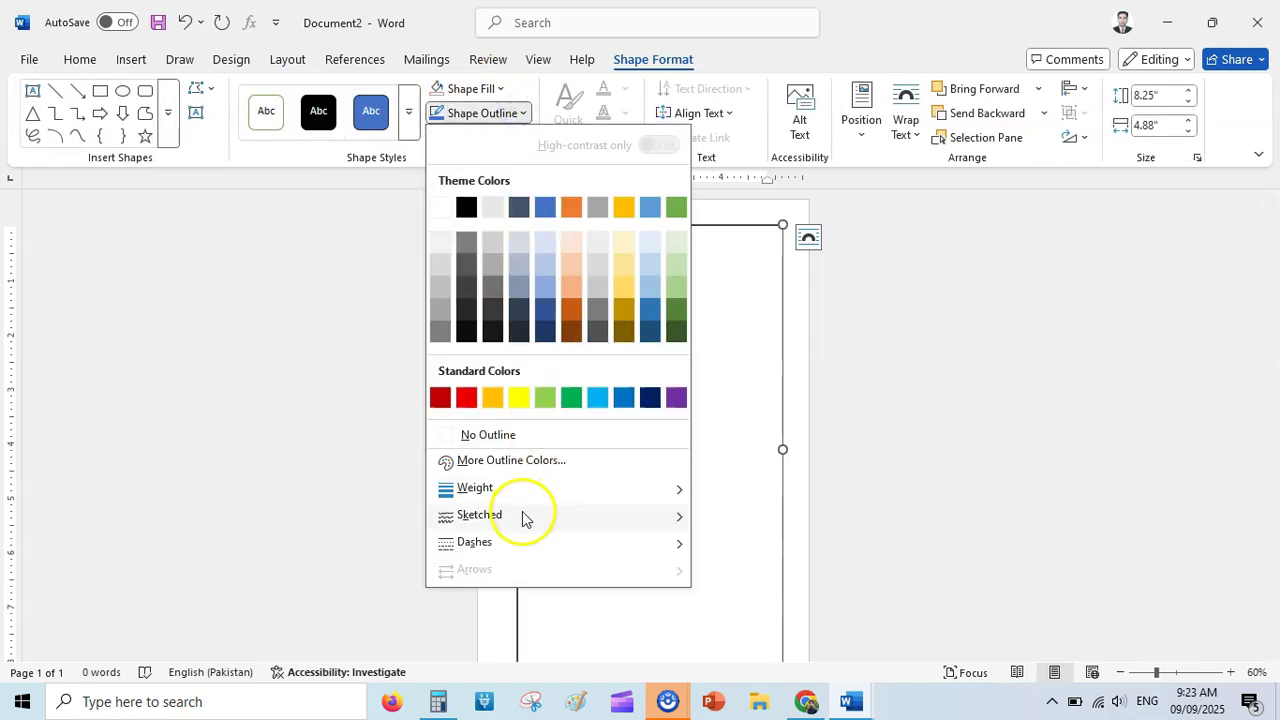
pyautogui.click(1262, 329)
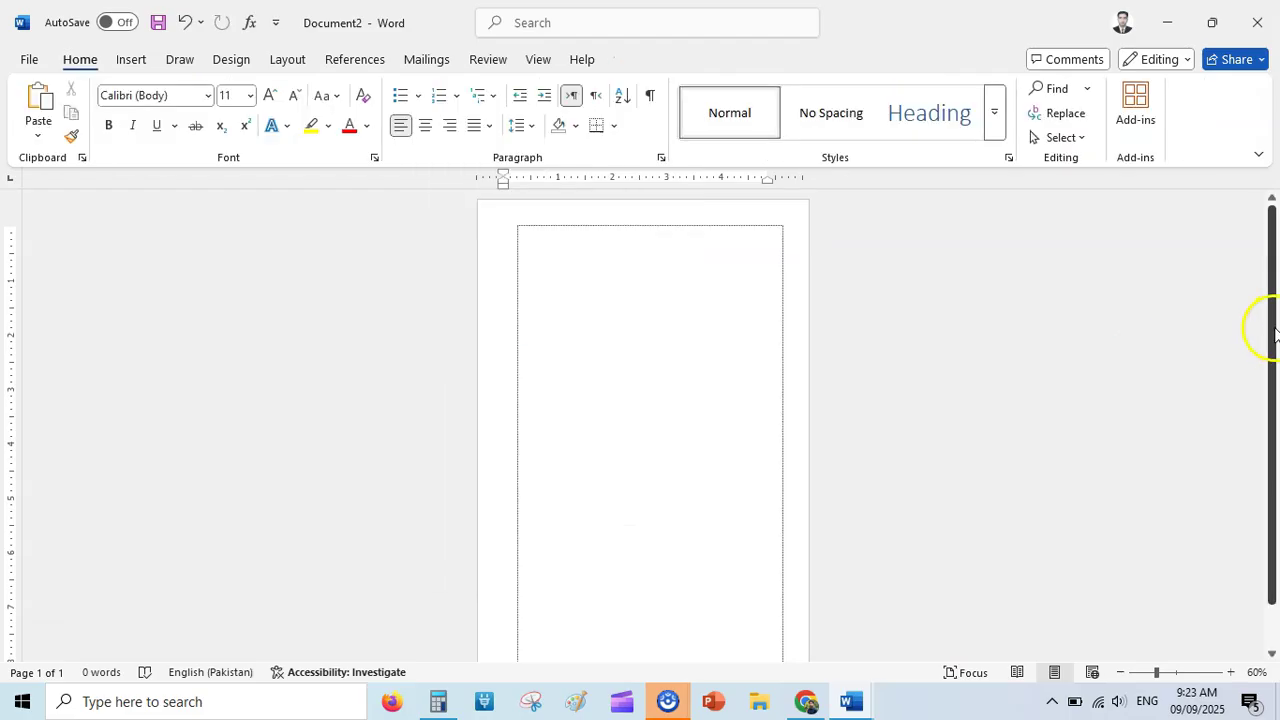
pyautogui.scroll(-3, 1262, 329)
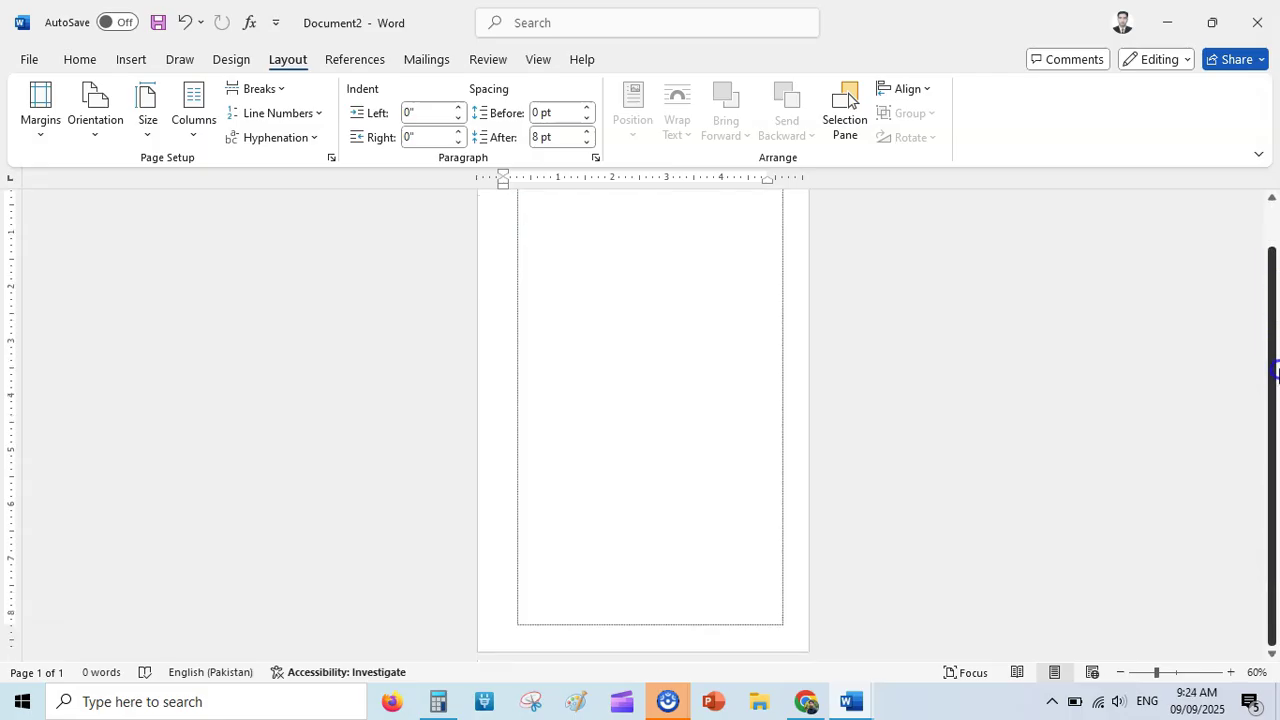
pyautogui.scroll(3, 1273, 330)
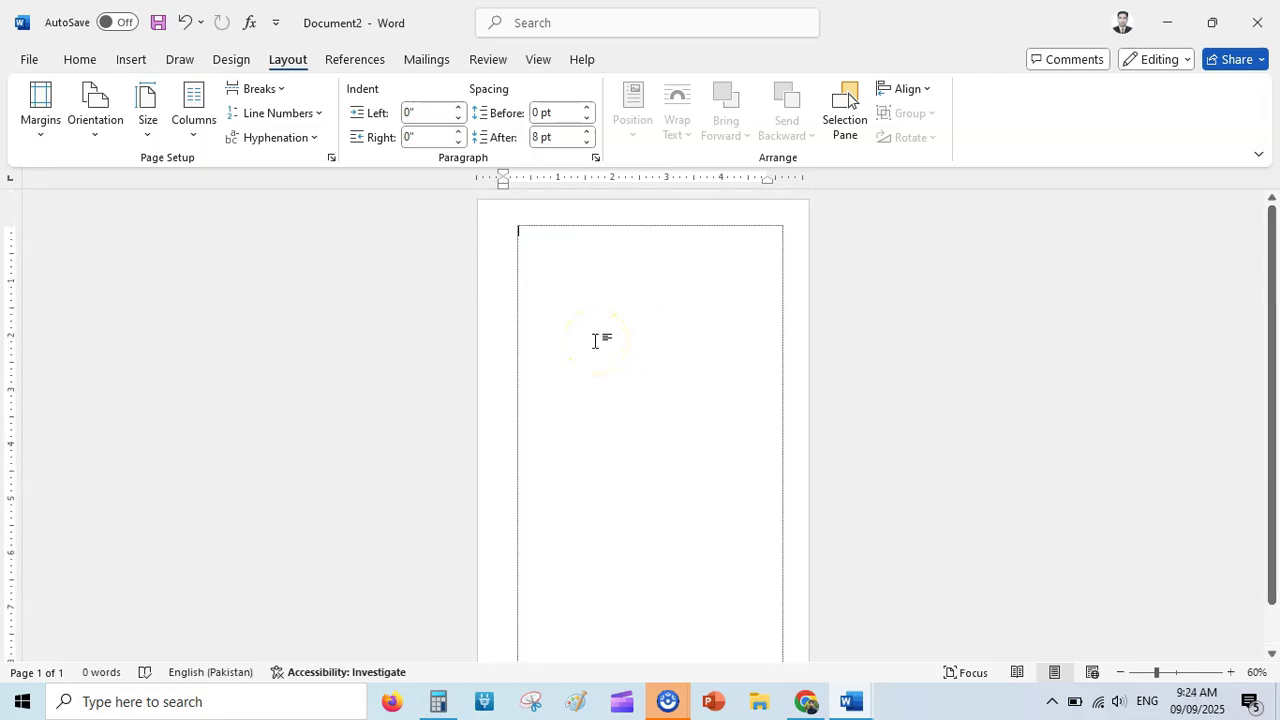
# - Paste the golf photo onto the page and nudge it upward
pyautogui.hotkey('ctrl', 'v')
pyautogui.click(664, 373)
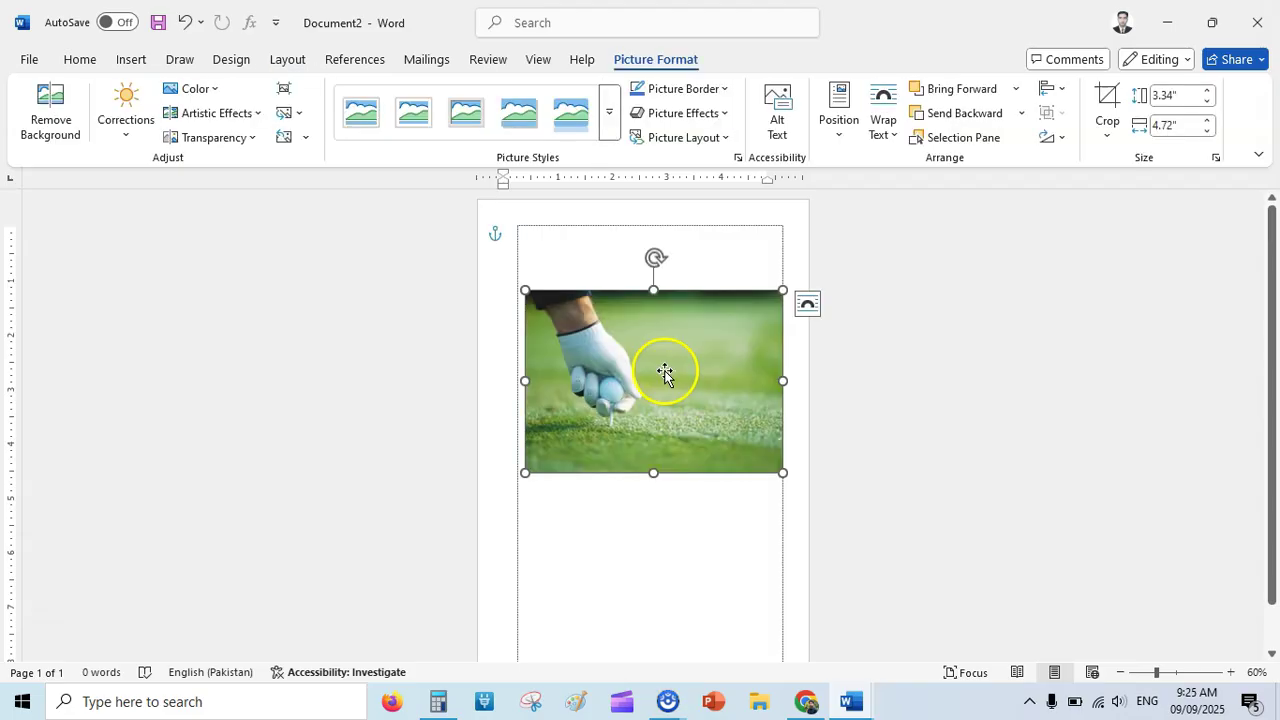
pyautogui.moveTo(665, 372)
pyautogui.mouseDown()
pyautogui.moveTo(654, 366)
pyautogui.moveTo(680, 358)
pyautogui.mouseUp()
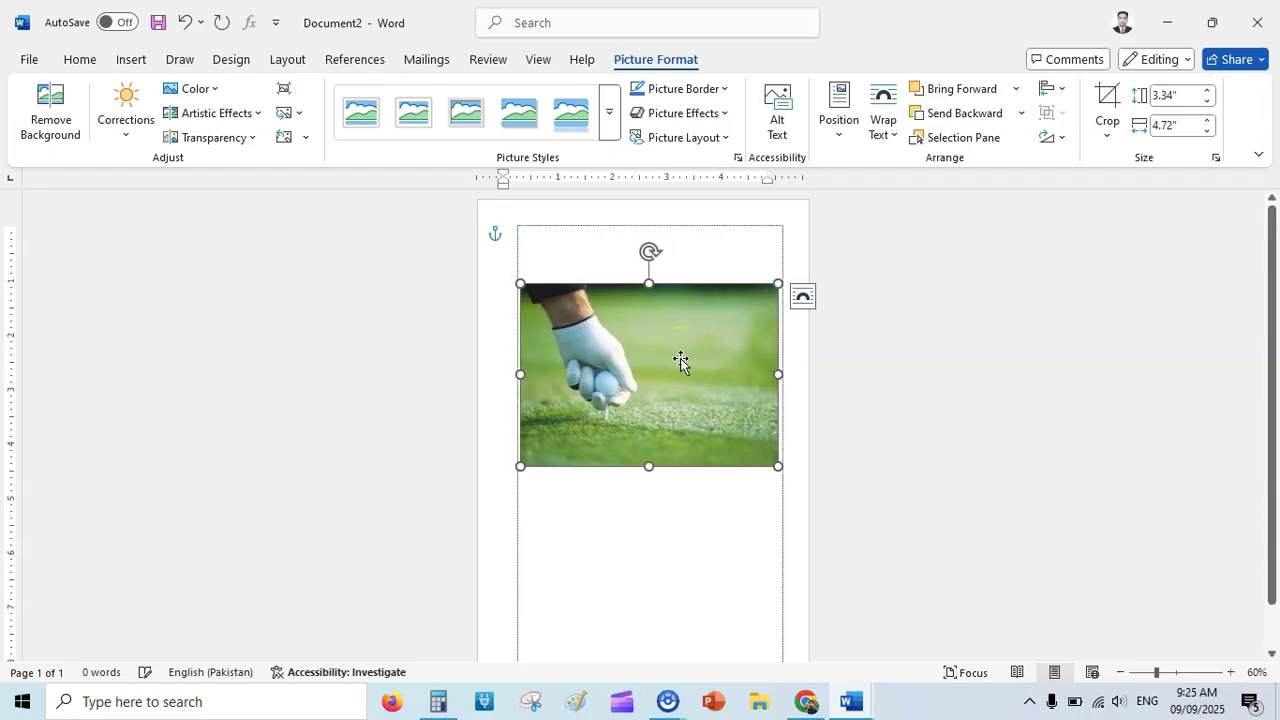
pyautogui.click(1086, 380)
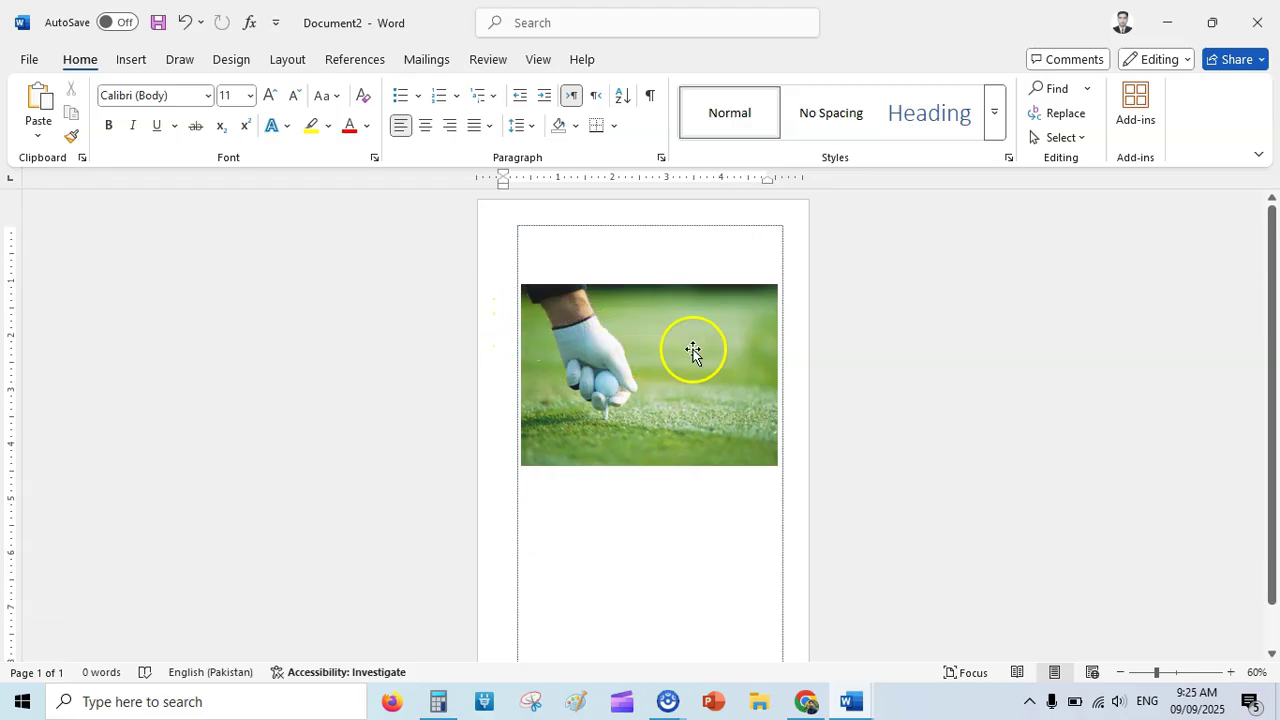
# - Stretch the photo to about 6.4 inches wide, reaching both side edges, and switch to Focus view
pyautogui.moveTo(693, 350); pyautogui.dragTo(631, 354)
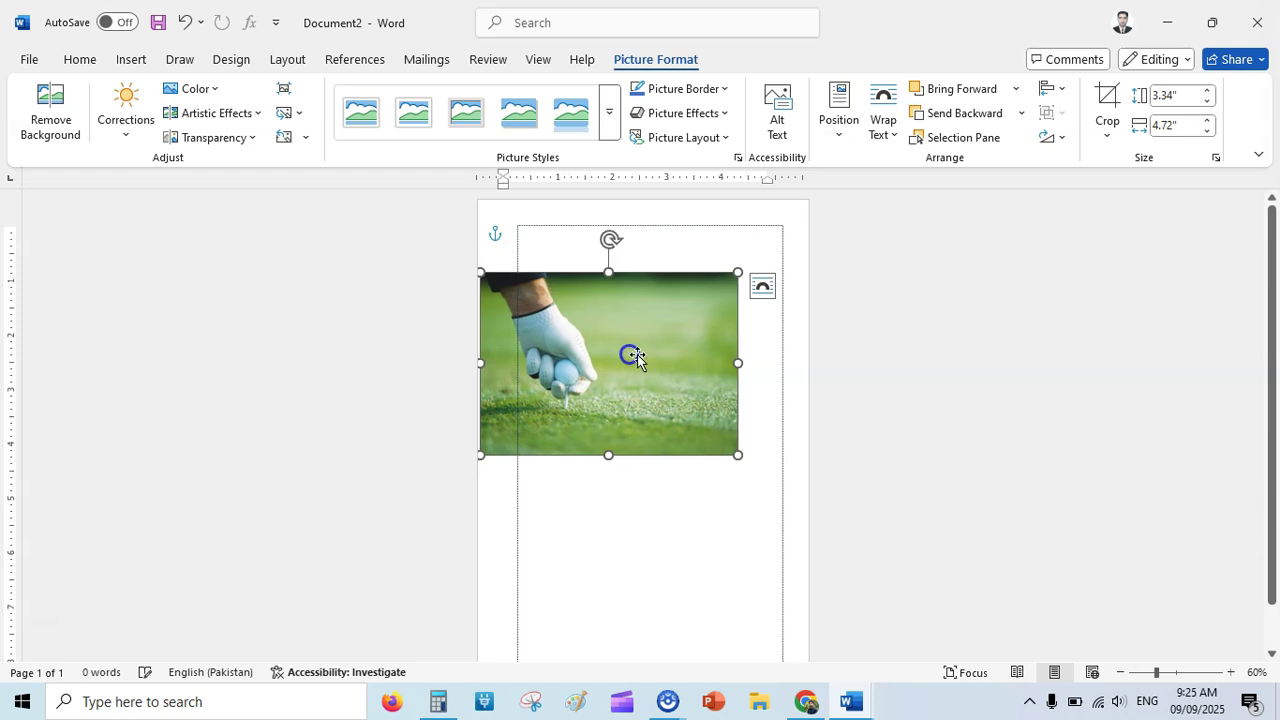
pyautogui.moveTo(738, 455); pyautogui.dragTo(808, 505)
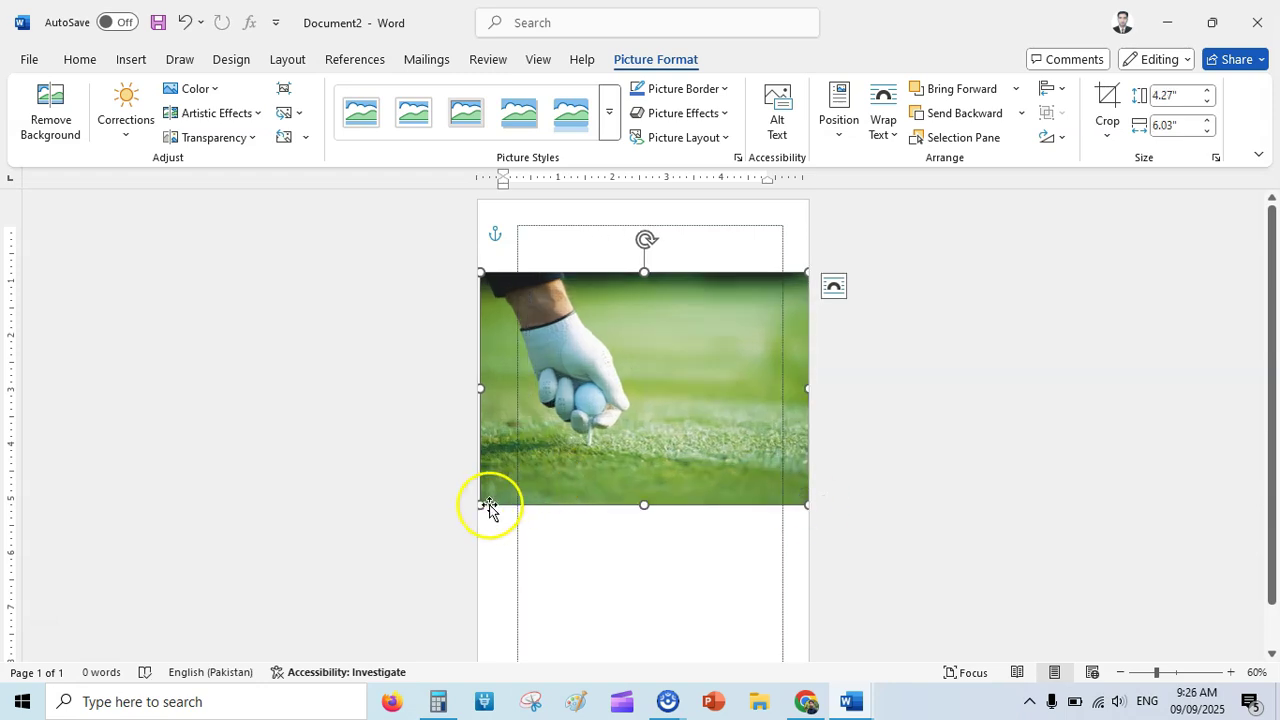
pyautogui.moveTo(482, 505)
pyautogui.mouseDown()
pyautogui.moveTo(449, 520)
pyautogui.moveTo(501, 494)
pyautogui.moveTo(481, 505)
pyautogui.mouseUp()
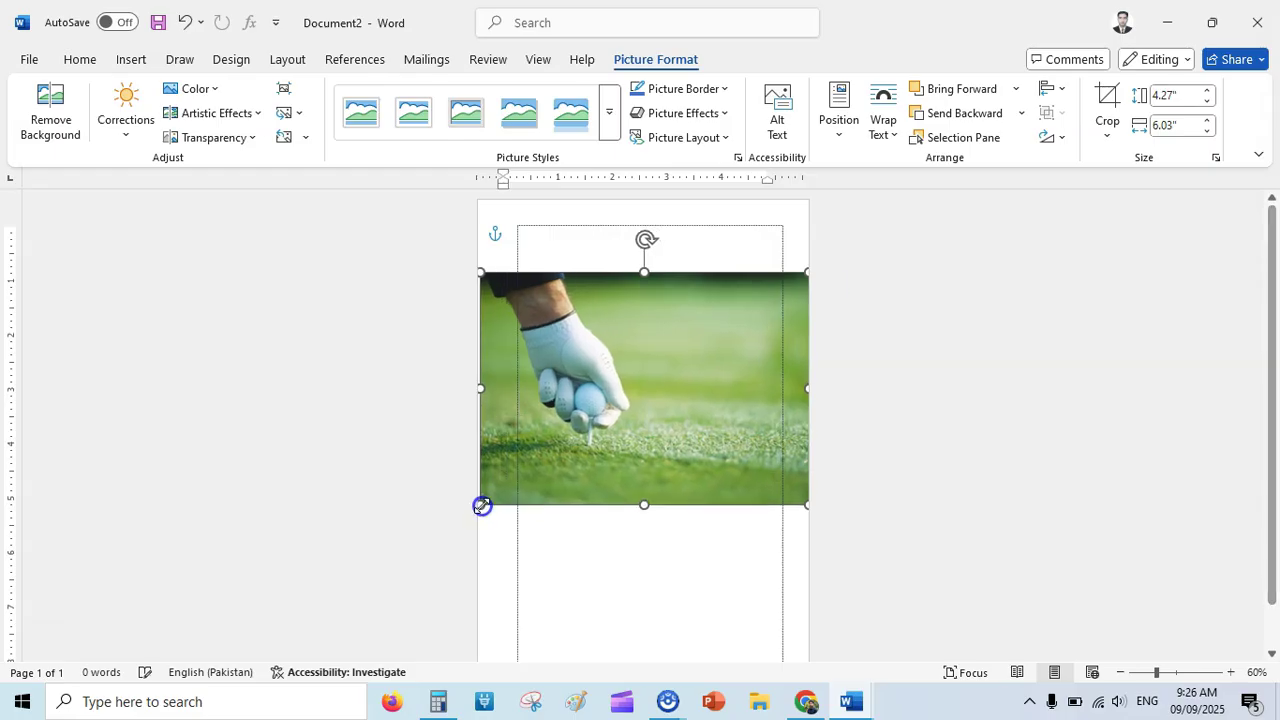
pyautogui.moveTo(703, 406); pyautogui.dragTo(698, 426)
pyautogui.moveTo(805, 292)
pyautogui.mouseDown()
pyautogui.moveTo(820, 274)
pyautogui.moveTo(806, 286)
pyautogui.mouseUp()
pyautogui.moveTo(659, 374)
pyautogui.mouseDown()
pyautogui.moveTo(649, 371)
pyautogui.moveTo(657, 385)
pyautogui.mouseUp()
pyautogui.click(472, 291)
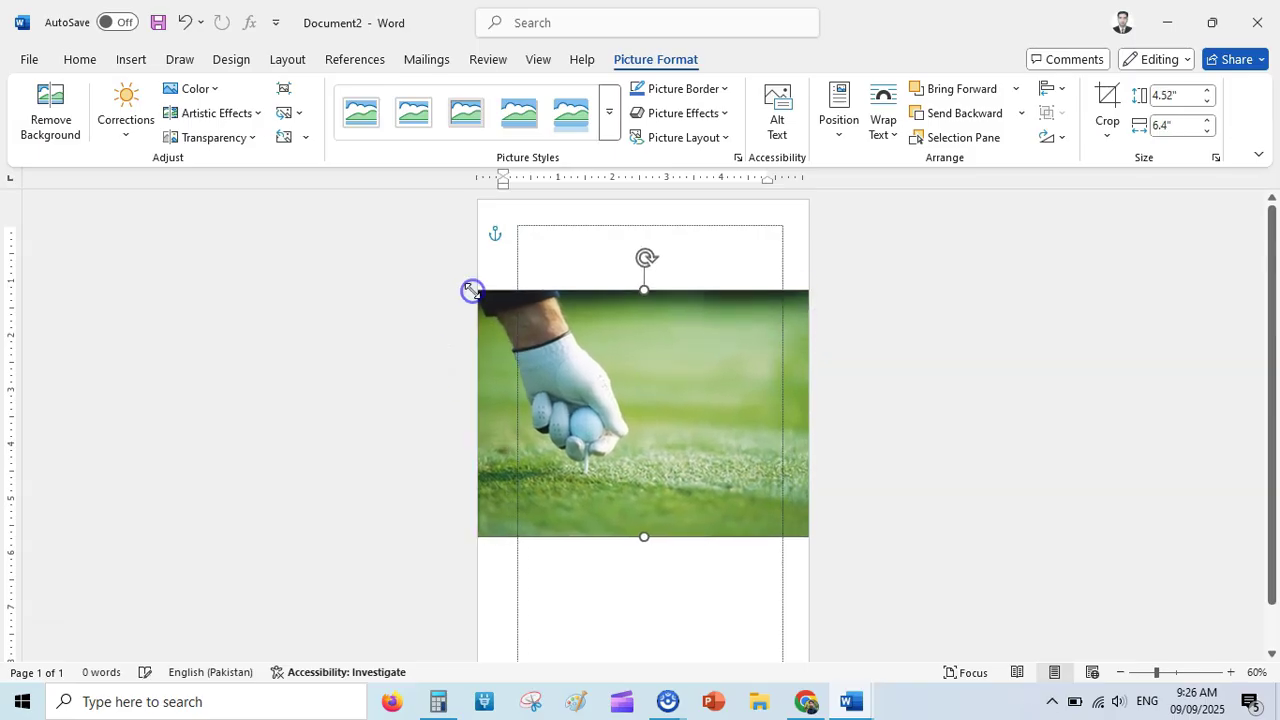
pyautogui.hotkey('alt', 'w')
pyautogui.press('o')
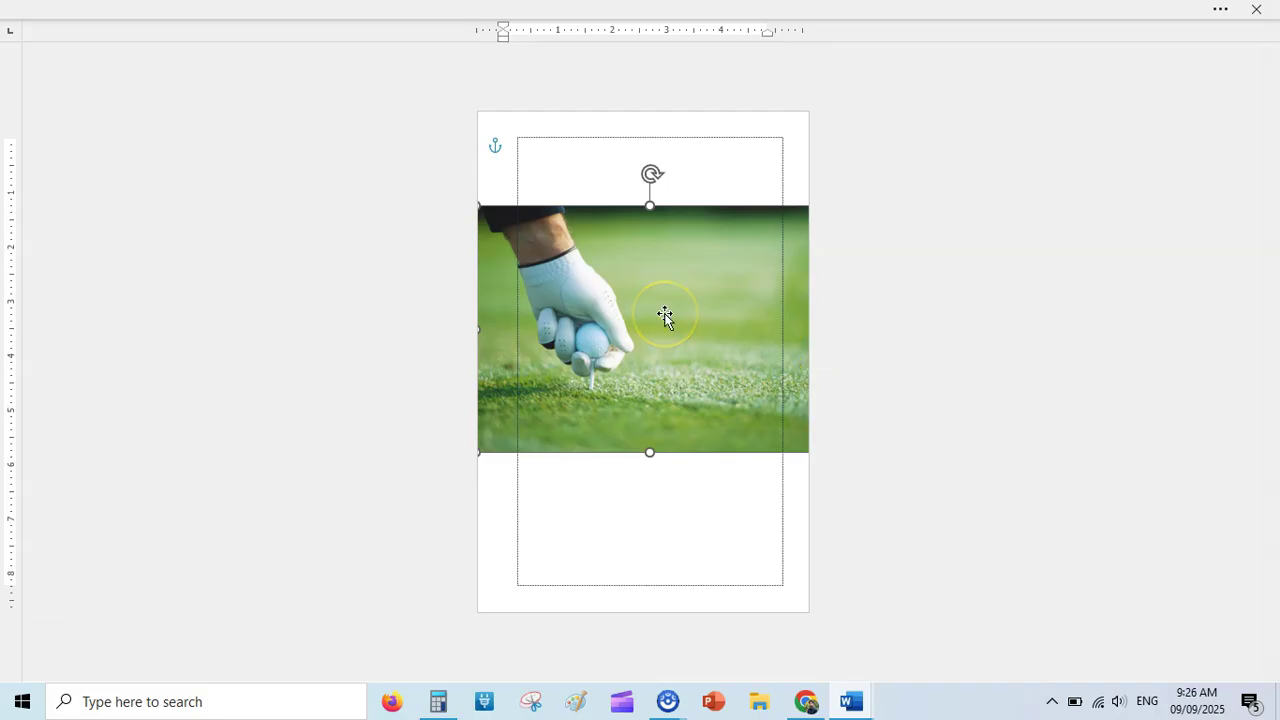